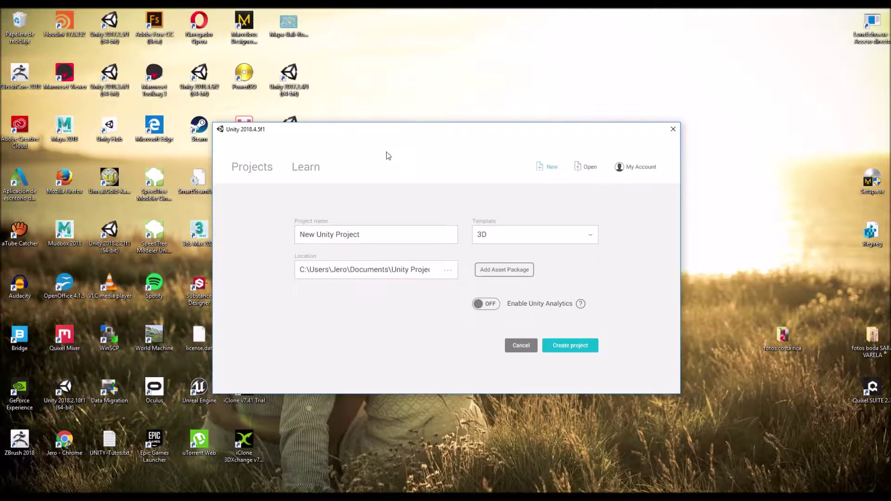
Name the new 3D project RealidadAumentada_Test in Unity Hub and create it
{"action": "left_click_drag", "start_coordinate": [391, 235], "coordinate": [264, 235]}
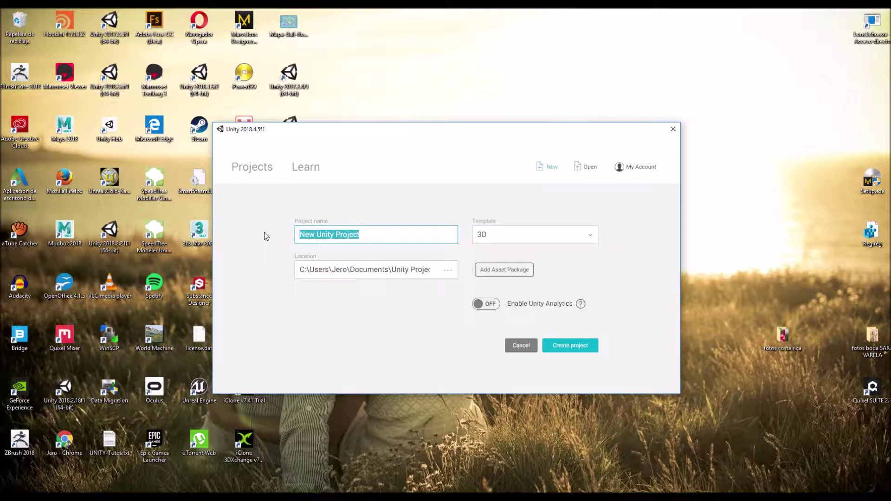
{"action": "type", "text": "RealidadAumentada"}
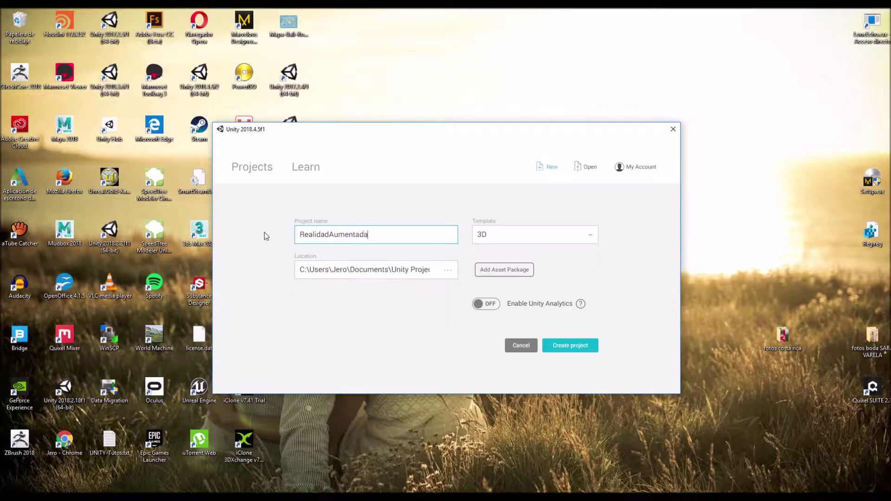
{"action": "type", "text": "_Test"}
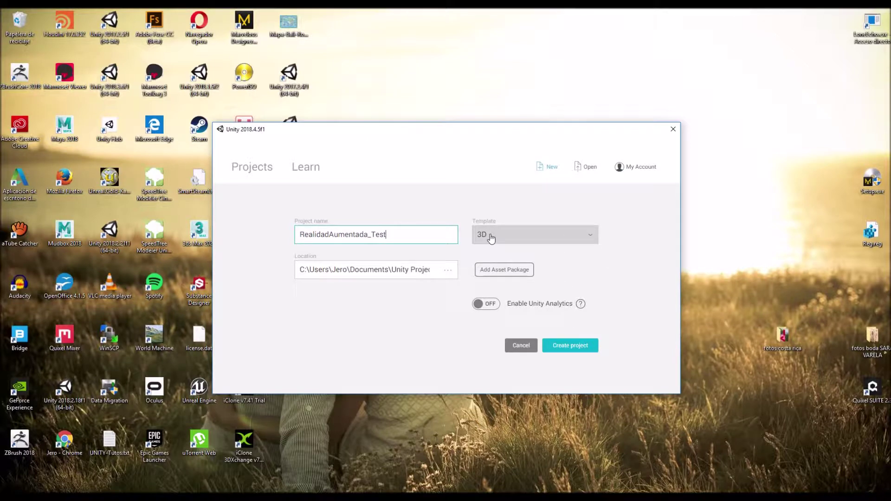
{"action": "left_click", "coordinate": [575, 349]}
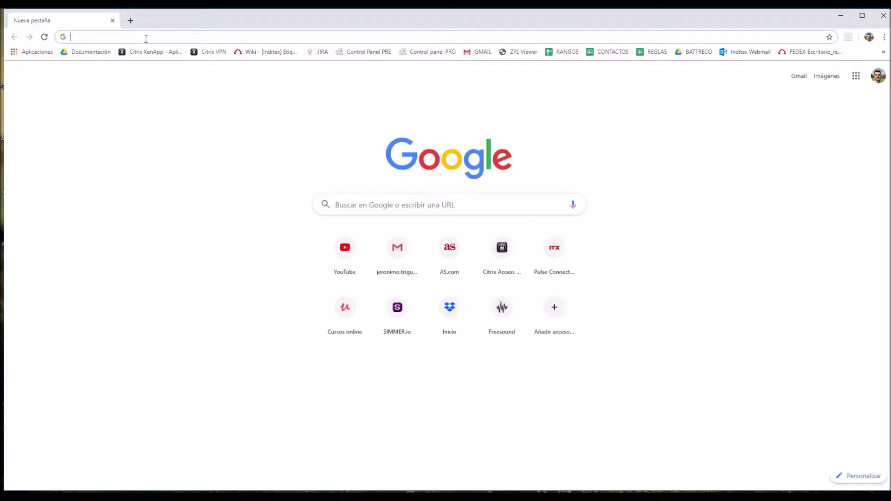
Search Google for 'vuforia developer' and go to the Vuforia Developer Portal
{"action": "type", "text": "vuforia de"}
{"action": "key", "text": "BackSpace"}
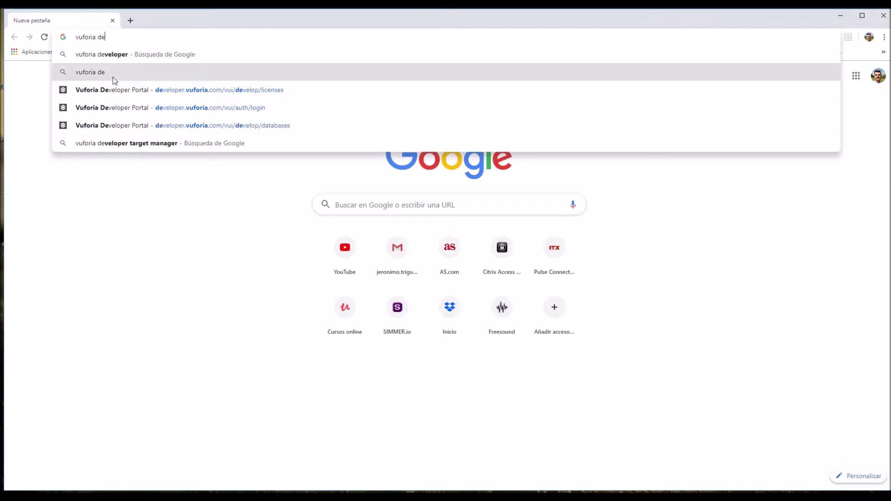
{"action": "left_click", "coordinate": [114, 57]}
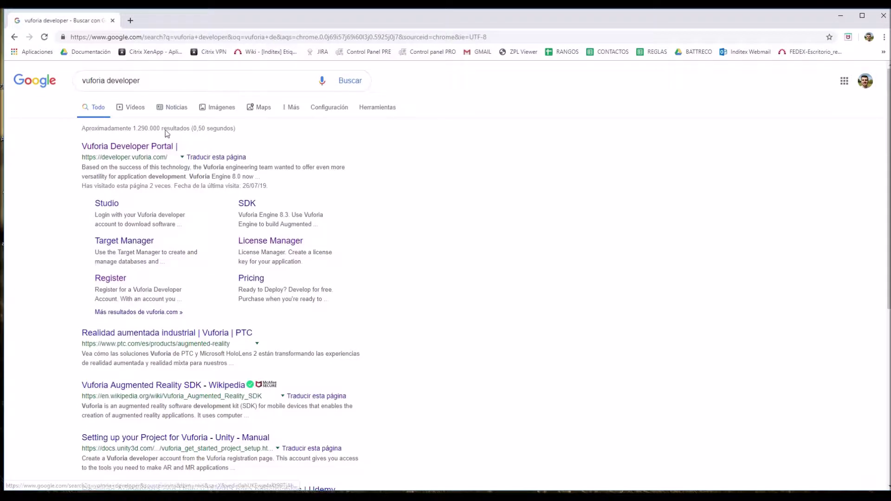
{"action": "left_click", "coordinate": [134, 148]}
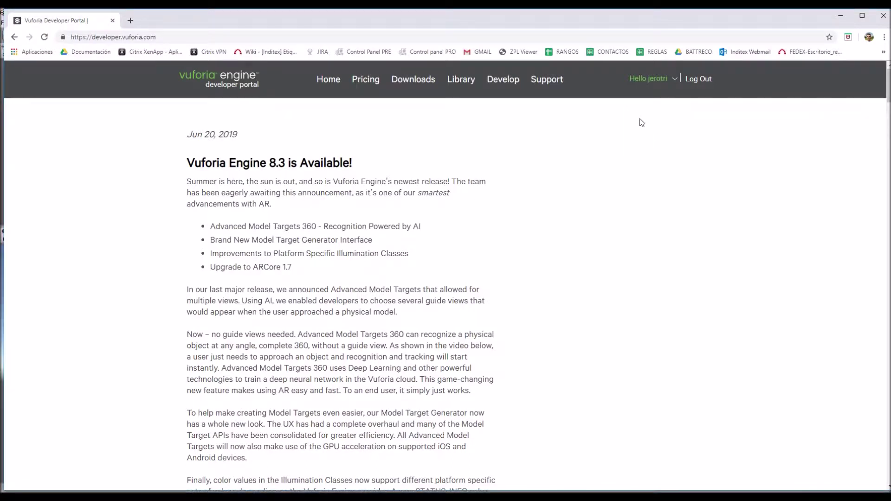
Start a development license key in License Manager and name it RealidadAumentada
{"action": "left_click", "coordinate": [505, 82]}
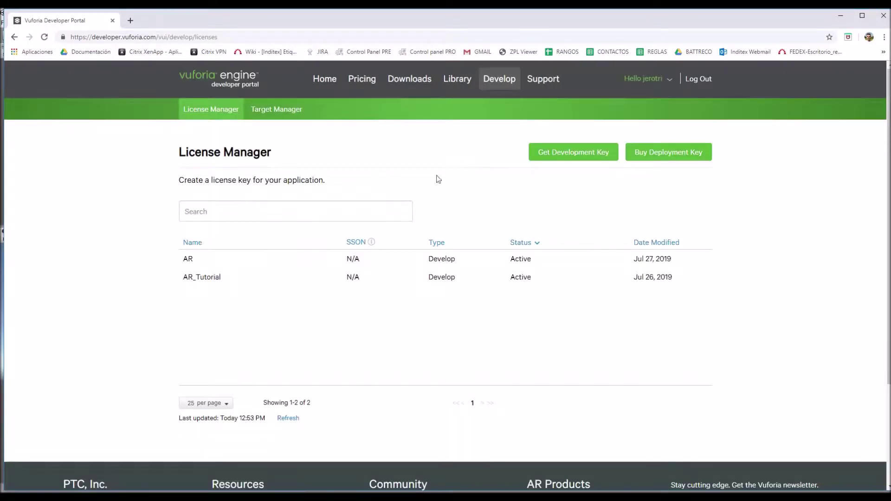
{"action": "left_click", "coordinate": [565, 159]}
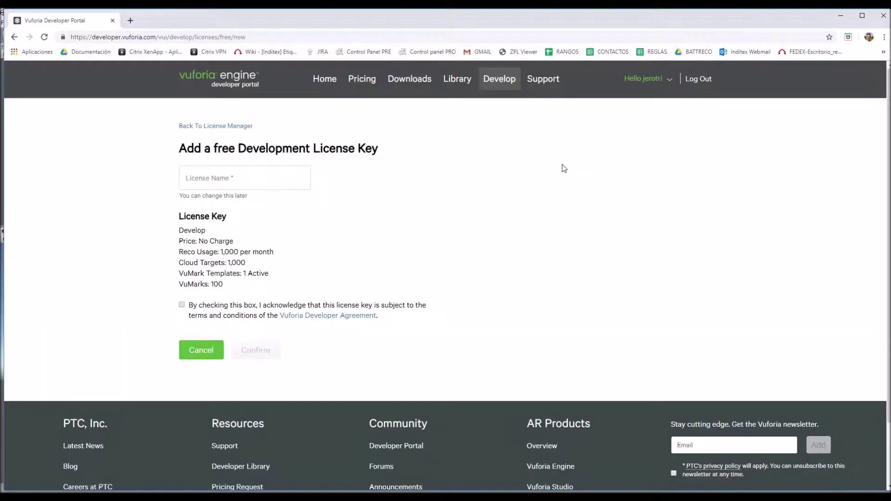
{"action": "left_click", "coordinate": [256, 177]}
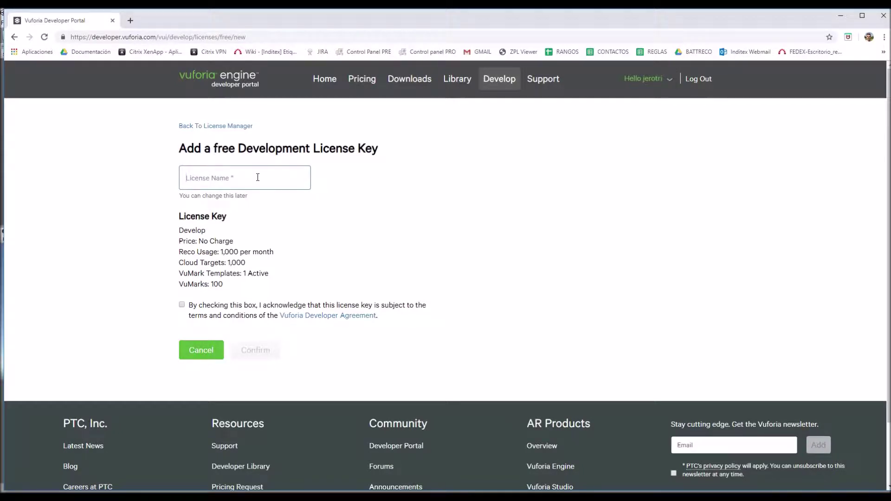
{"action": "type", "text": "REa"}
{"action": "key", "text": "BackSpace"}
{"action": "key", "text": "BackSpace"}
{"action": "key", "text": "BackSpace"}
{"action": "type", "text": "ealidadAu"}
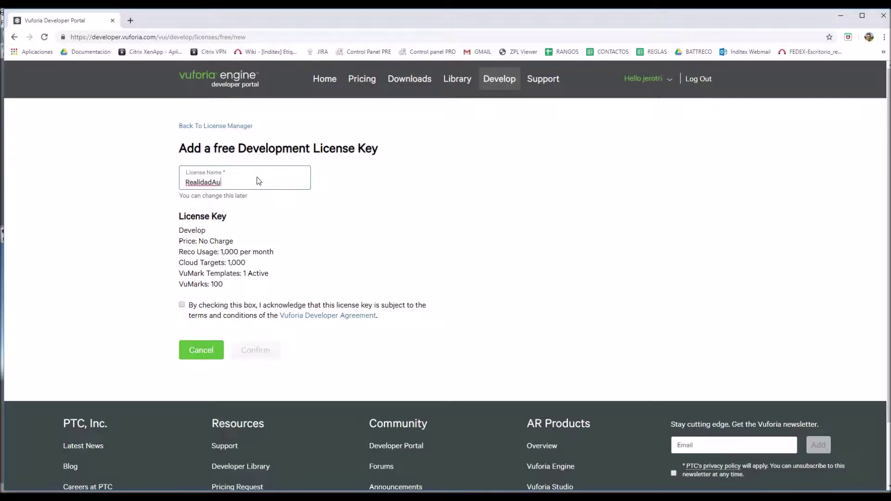
{"action": "type", "text": "mentada"}
Accept the agreement, confirm the key, and view the RealidadAumentada key details
{"action": "left_click", "coordinate": [187, 305]}
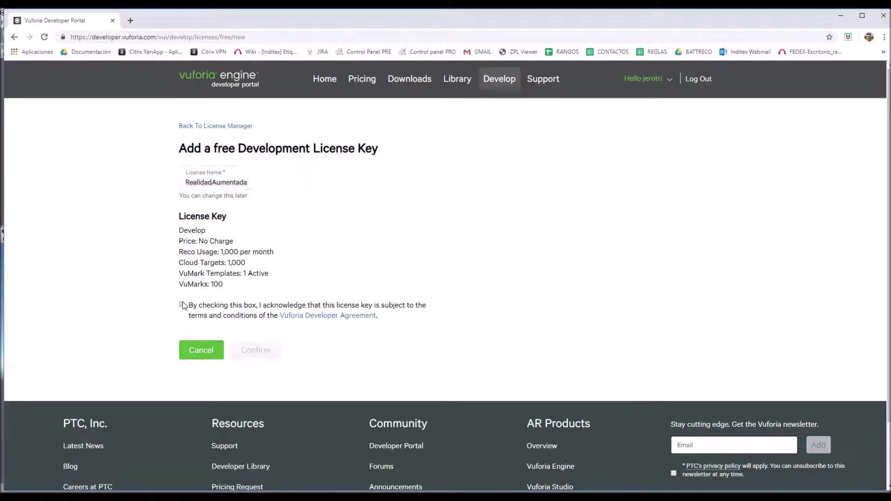
{"action": "left_click", "coordinate": [272, 354]}
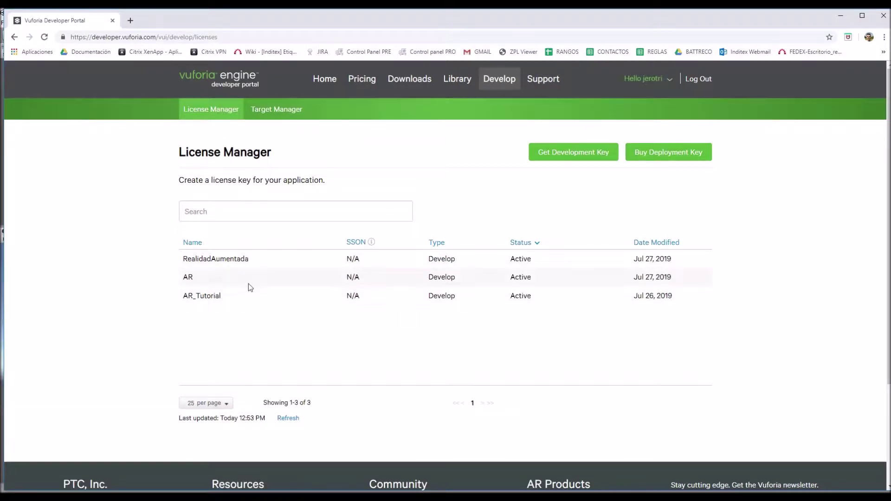
{"action": "left_click", "coordinate": [232, 262]}
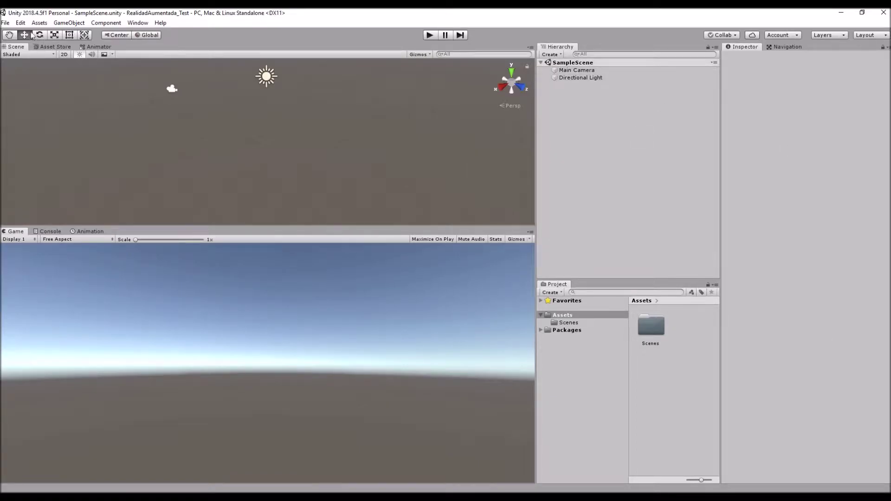
Switch the build platform to Android in Build Settings
{"action": "left_click", "coordinate": [6, 22]}
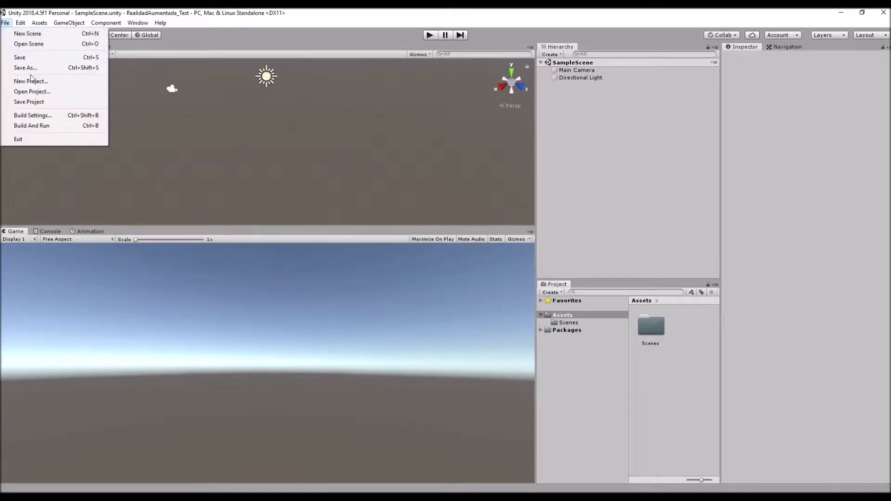
{"action": "left_click", "coordinate": [39, 116]}
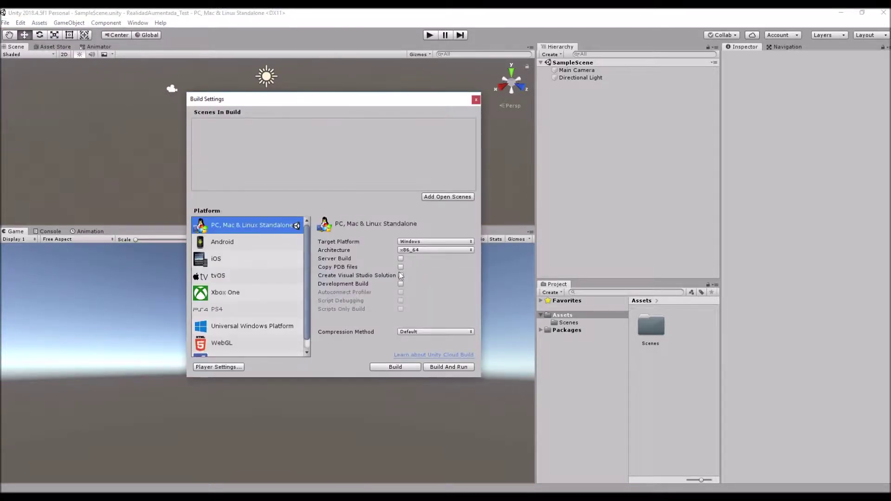
{"action": "left_click", "coordinate": [220, 247]}
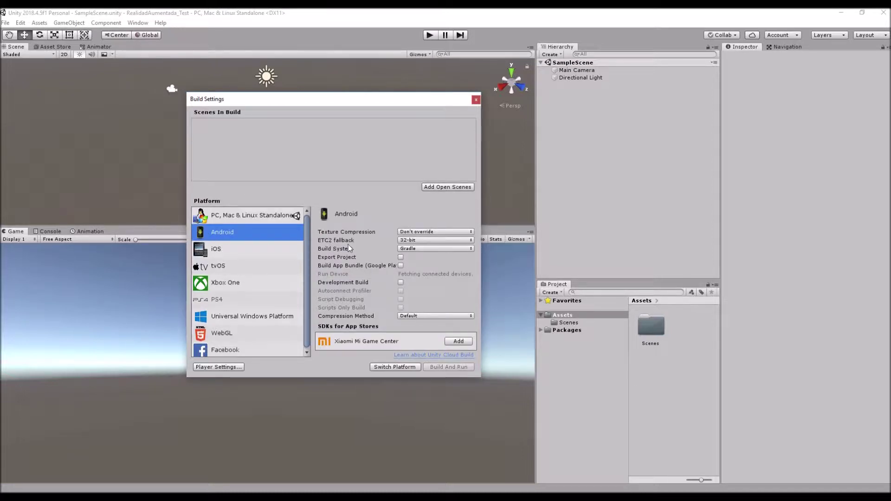
{"action": "left_click", "coordinate": [386, 369]}
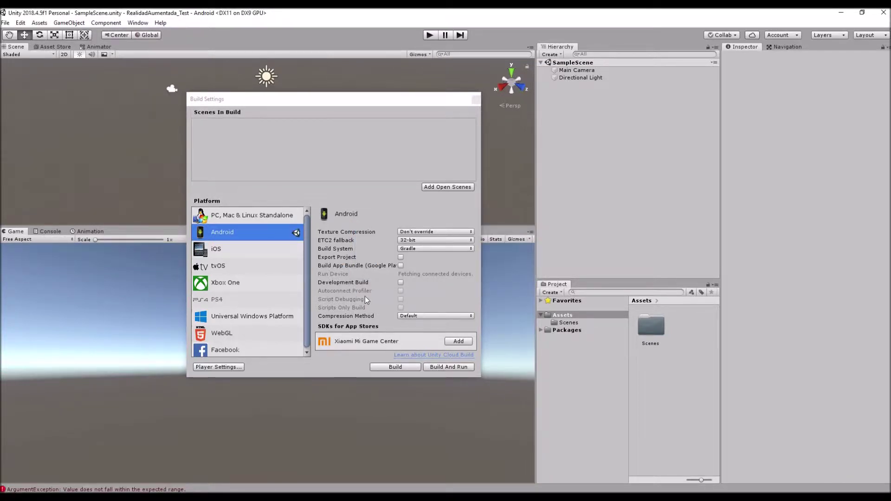
Enable Vuforia Augmented Reality in XR Settings and delete the scene's Main Camera
{"action": "left_click", "coordinate": [218, 367]}
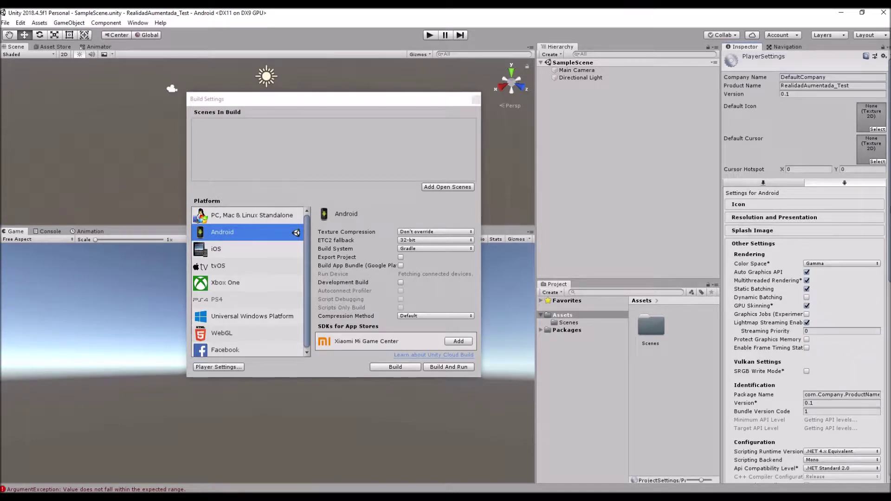
{"action": "scroll", "coordinate": [805, 265], "scroll_direction": "down", "scroll_amount": 3}
{"action": "scroll", "coordinate": [805, 265], "scroll_direction": "down", "scroll_amount": 3}
{"action": "scroll", "coordinate": [805, 265], "scroll_direction": "down", "scroll_amount": 3}
{"action": "scroll", "coordinate": [806, 265], "scroll_direction": "down", "scroll_amount": 3}
{"action": "scroll", "coordinate": [877, 430], "scroll_direction": "down", "scroll_amount": 1}
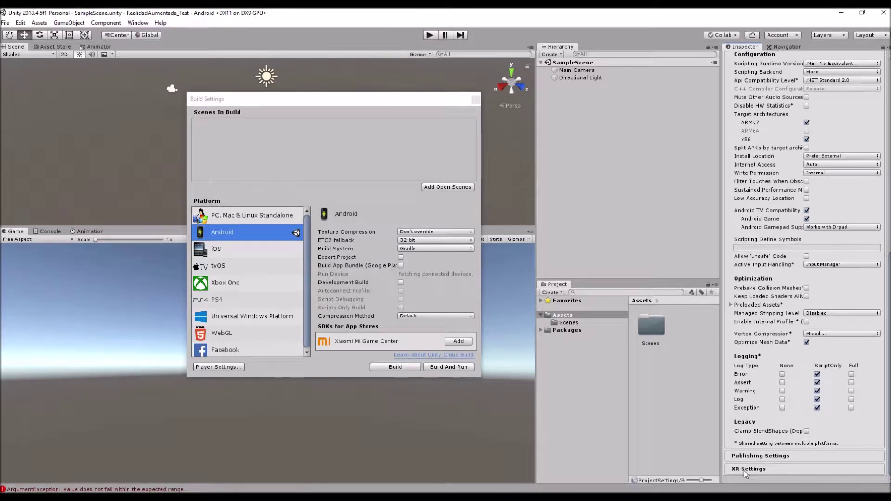
{"action": "left_click", "coordinate": [758, 470]}
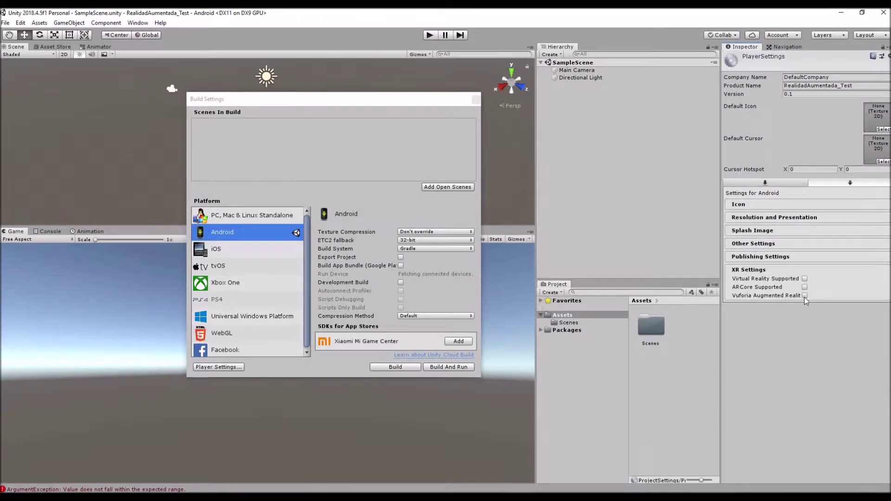
{"action": "left_click", "coordinate": [804, 296]}
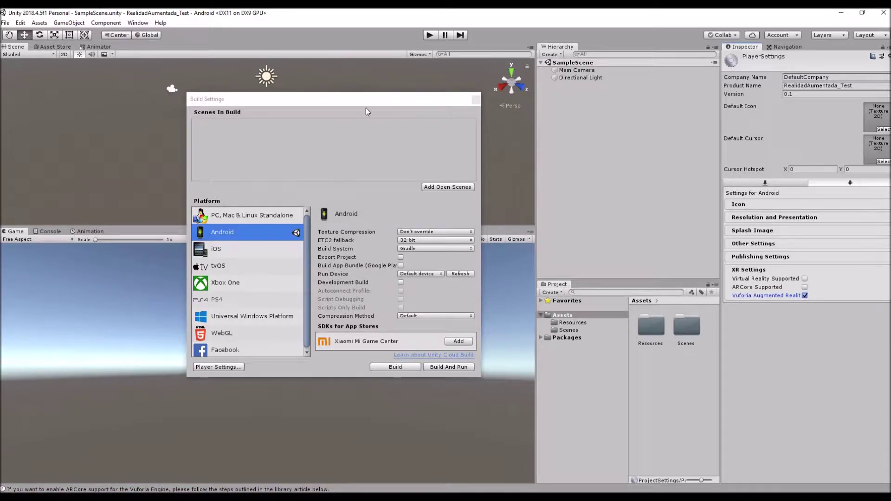
{"action": "left_click", "coordinate": [476, 100]}
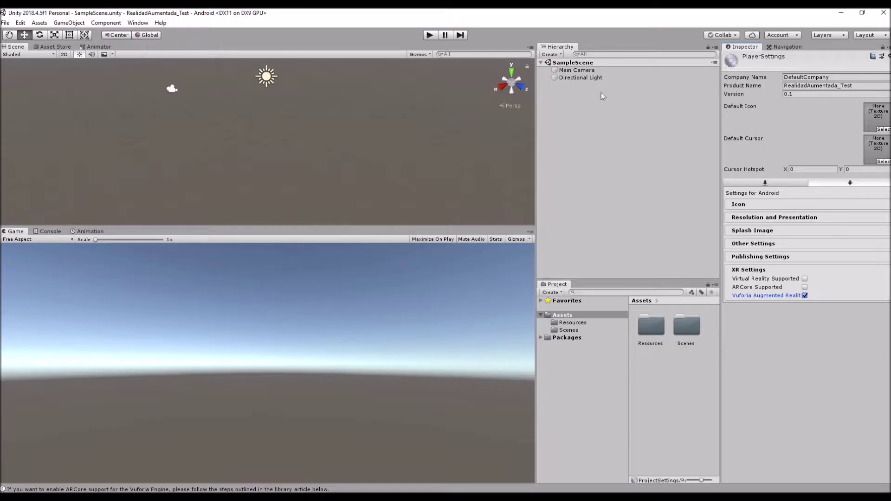
{"action": "left_click", "coordinate": [572, 70]}
{"action": "key", "text": "Delete"}
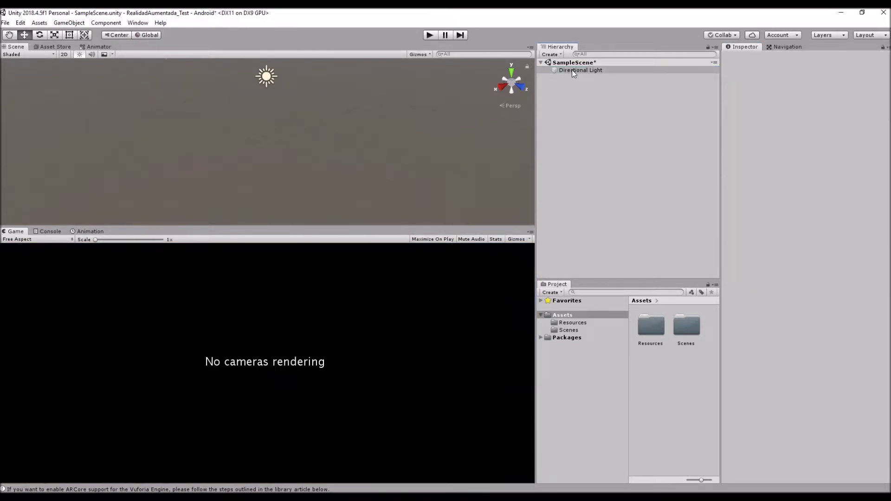
Add a Vuforia AR Camera to the scene, importing the Vuforia Engine assets
{"action": "left_click", "coordinate": [70, 26]}
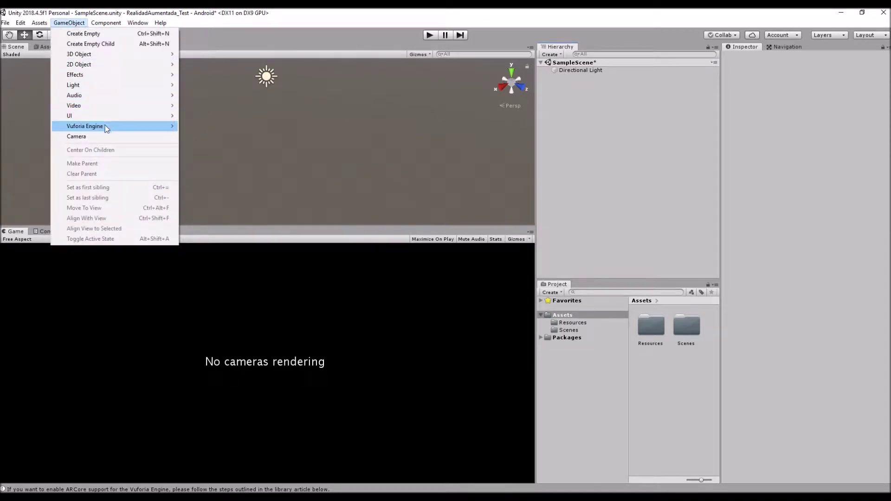
{"action": "mouse_move", "coordinate": [106, 128]}
{"action": "left_click", "coordinate": [203, 127]}
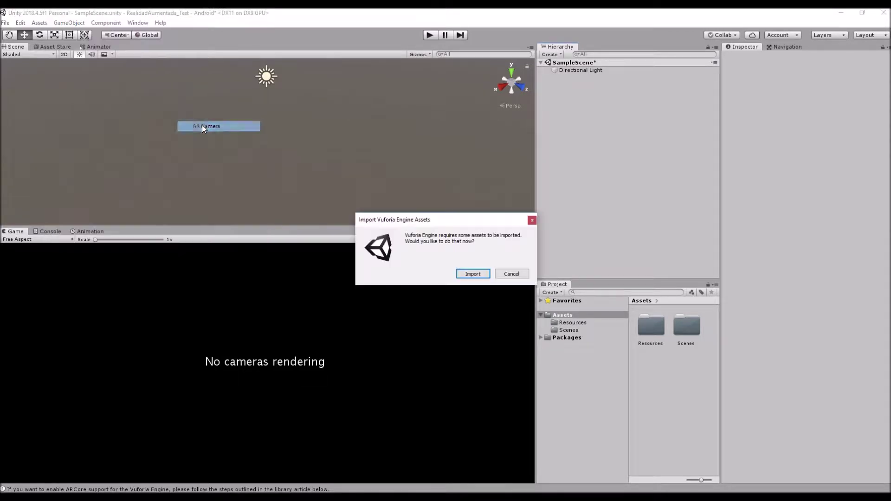
{"action": "left_click", "coordinate": [469, 274]}
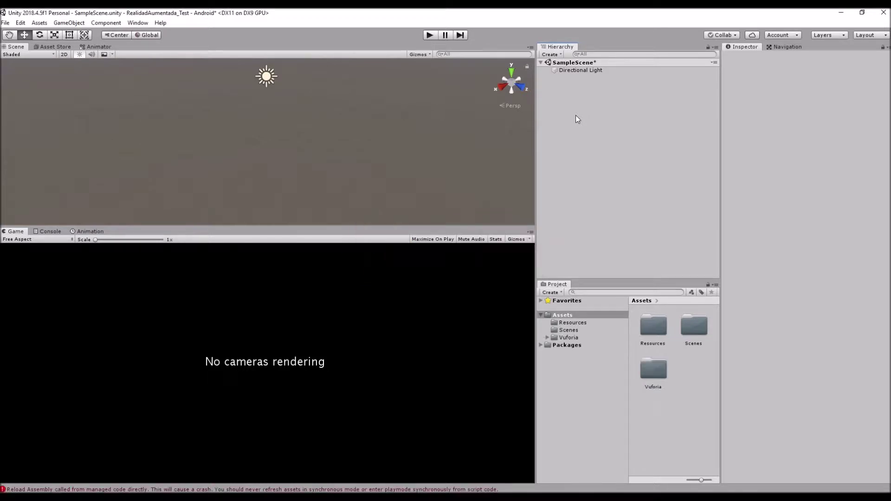
{"action": "left_click", "coordinate": [69, 23]}
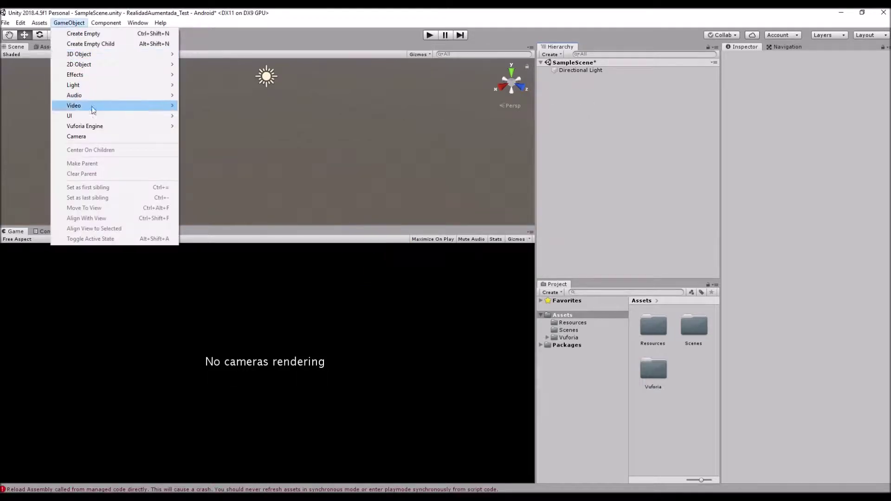
{"action": "mouse_move", "coordinate": [105, 127]}
{"action": "left_click", "coordinate": [219, 126]}
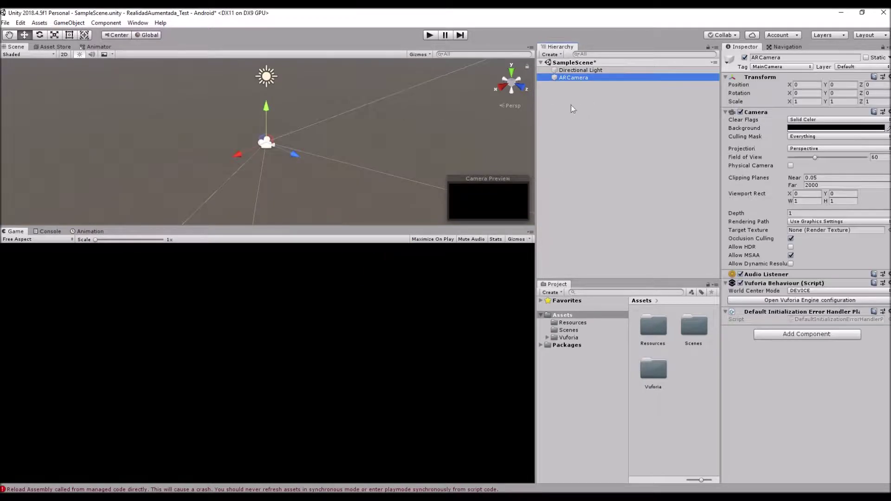
Add a Vuforia Image Target and import the default image database
{"action": "left_click", "coordinate": [70, 23]}
{"action": "mouse_move", "coordinate": [110, 126]}
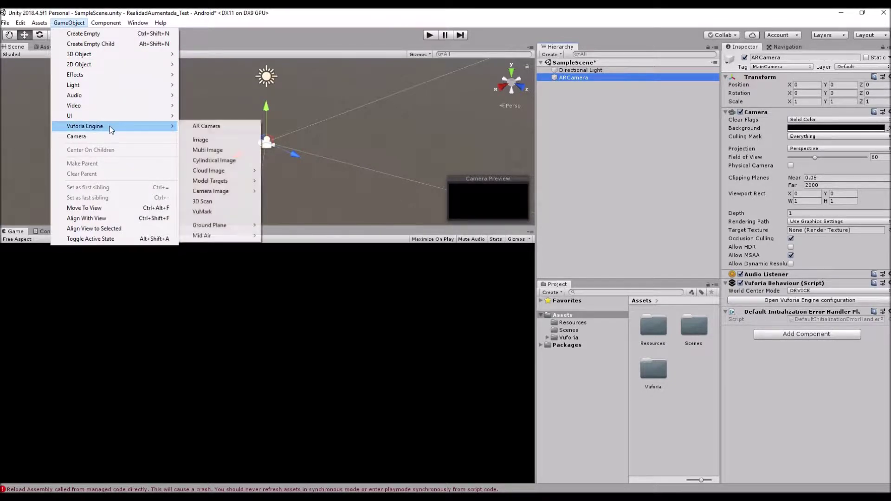
{"action": "left_click", "coordinate": [208, 141]}
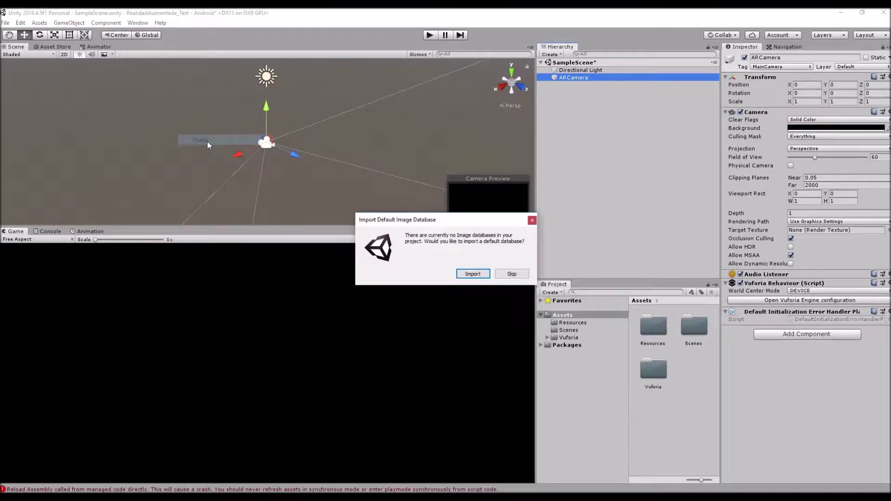
{"action": "left_click", "coordinate": [474, 273]}
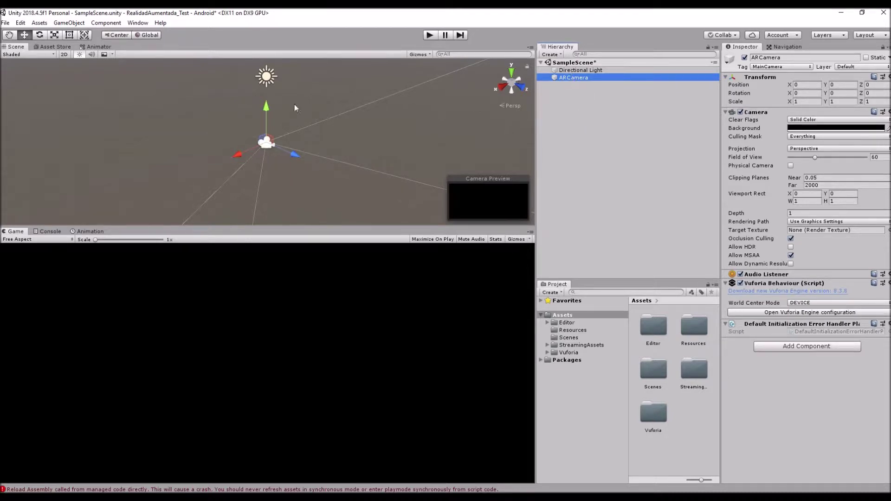
{"action": "left_click", "coordinate": [55, 47]}
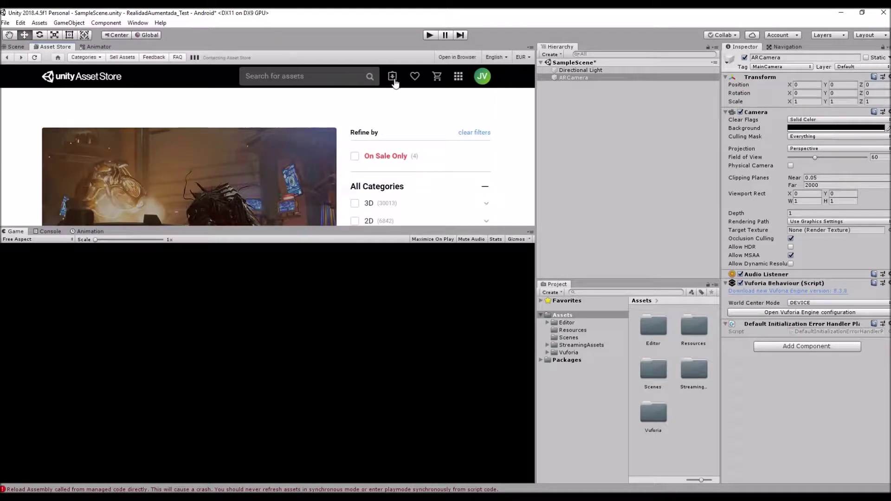
Download the Modern Weapons pack from My Assets in the Asset Store
{"action": "left_click_drag", "start_coordinate": [382, 229], "coordinate": [382, 332]}
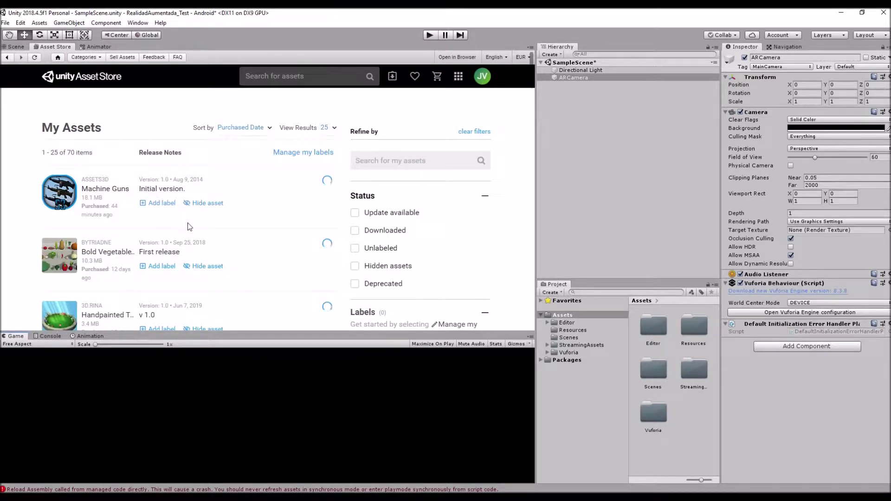
{"action": "scroll", "coordinate": [187, 223], "scroll_direction": "down", "scroll_amount": 1}
{"action": "scroll", "coordinate": [185, 225], "scroll_direction": "down", "scroll_amount": 2}
{"action": "scroll", "coordinate": [185, 230], "scroll_direction": "down", "scroll_amount": 2}
{"action": "scroll", "coordinate": [184, 232], "scroll_direction": "down", "scroll_amount": 2}
{"action": "scroll", "coordinate": [184, 236], "scroll_direction": "down", "scroll_amount": 1}
{"action": "scroll", "coordinate": [184, 237], "scroll_direction": "down", "scroll_amount": 2}
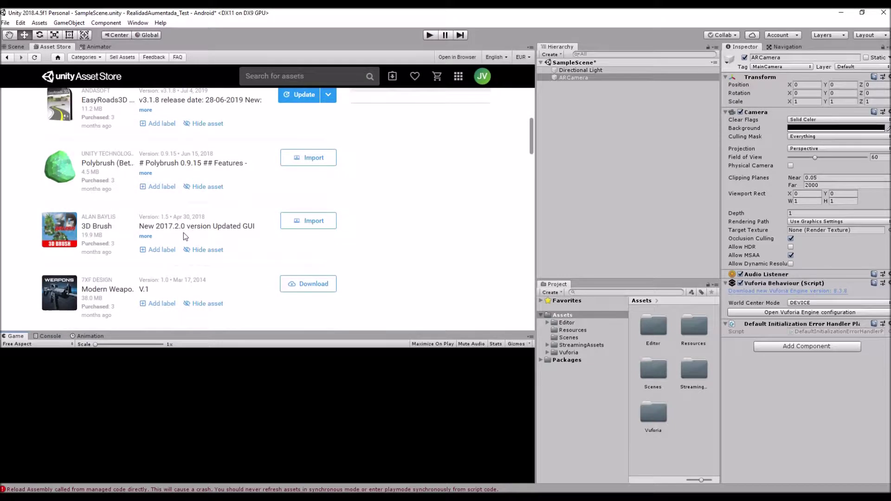
{"action": "scroll", "coordinate": [184, 236], "scroll_direction": "down", "scroll_amount": 3}
{"action": "scroll", "coordinate": [182, 233], "scroll_direction": "up", "scroll_amount": 1}
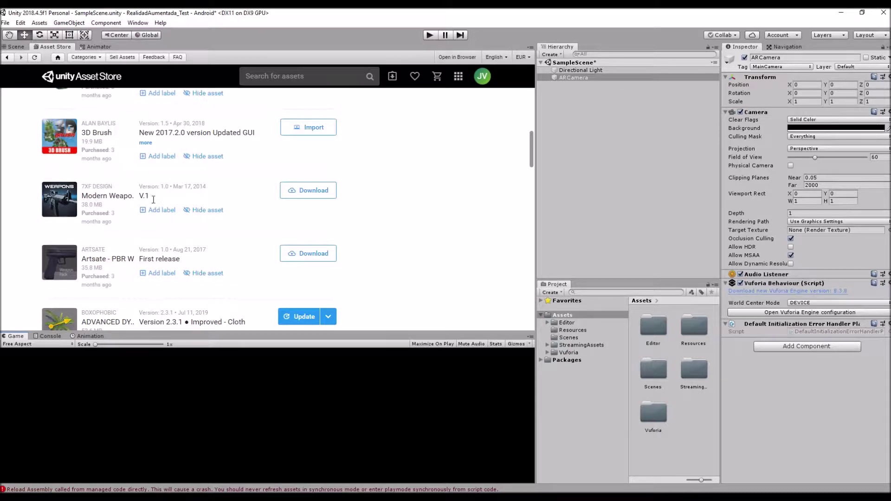
{"action": "left_click", "coordinate": [307, 192]}
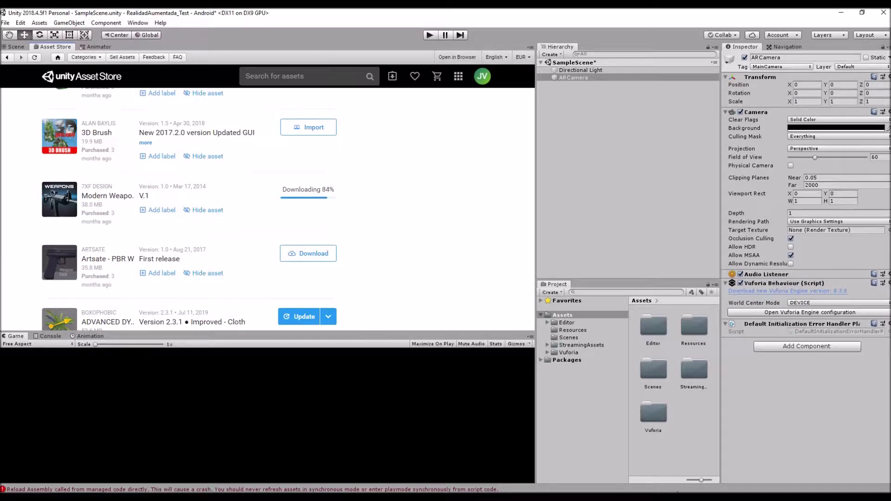
{"action": "key", "text": "alt+Tab"}
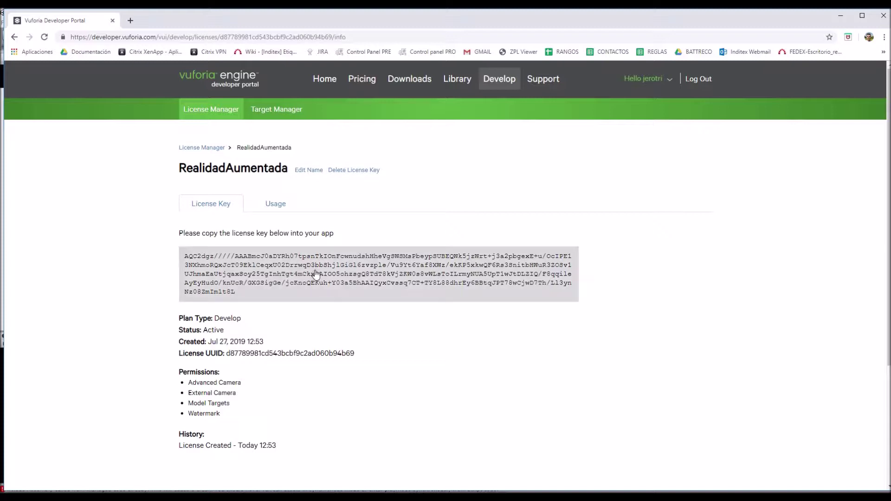
Copy the RealidadAumentada license key from the portal and return to Unity
{"action": "left_click", "coordinate": [352, 272]}
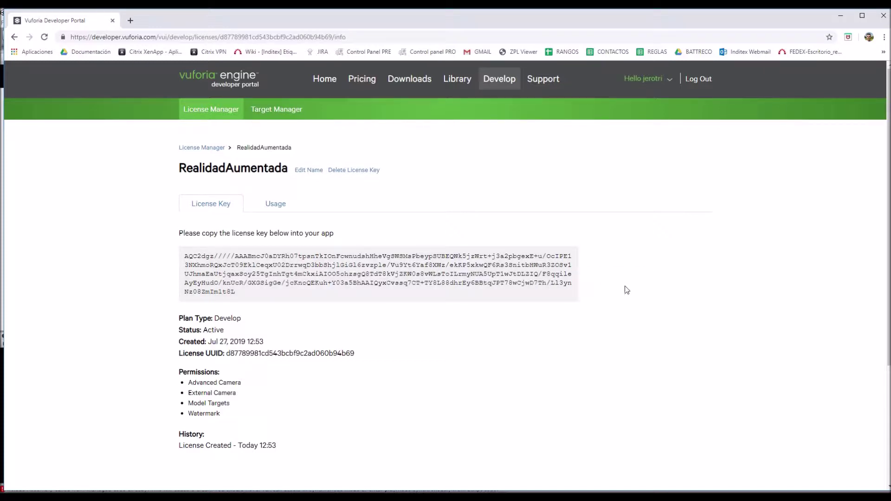
{"action": "key", "text": "alt+Tab"}
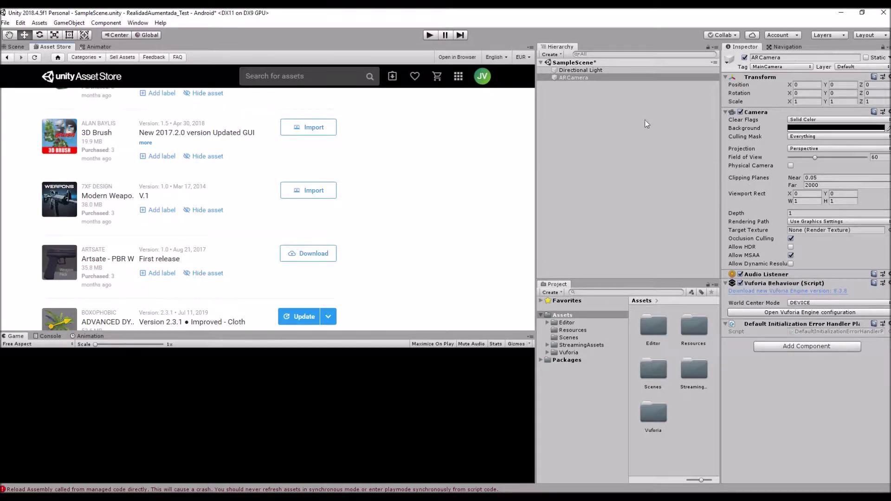
Paste the copied key into App License Key in the Vuforia Engine configuration
{"action": "left_click", "coordinate": [797, 314]}
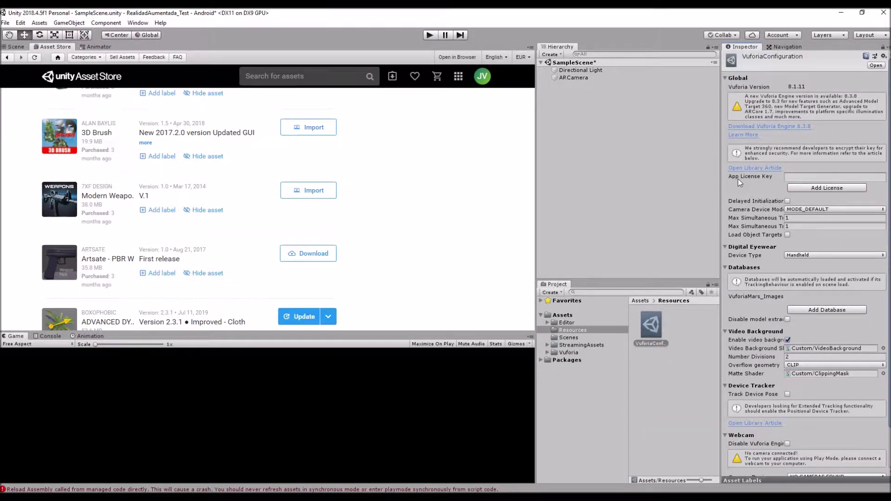
{"action": "left_click", "coordinate": [795, 179]}
{"action": "right_click", "coordinate": [795, 178]}
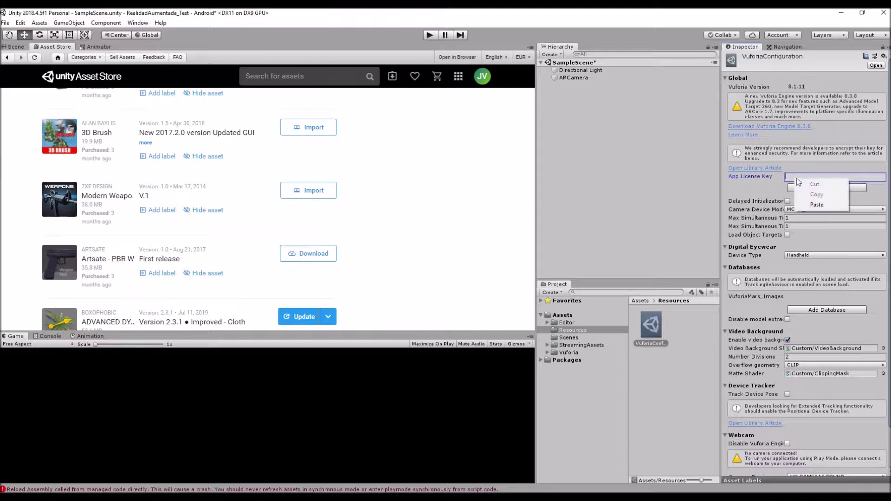
{"action": "left_click", "coordinate": [822, 205]}
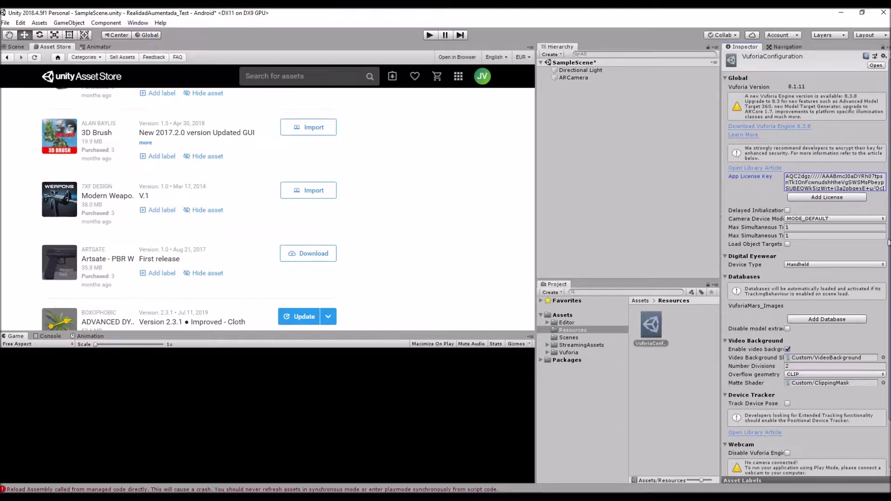
{"action": "scroll", "coordinate": [890, 228], "scroll_direction": "down", "scroll_amount": 3}
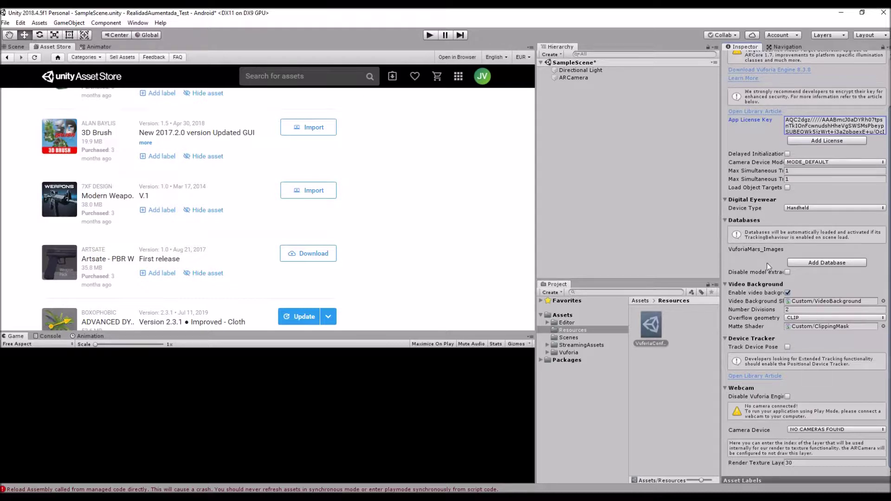
{"action": "key", "text": "alt+Tab"}
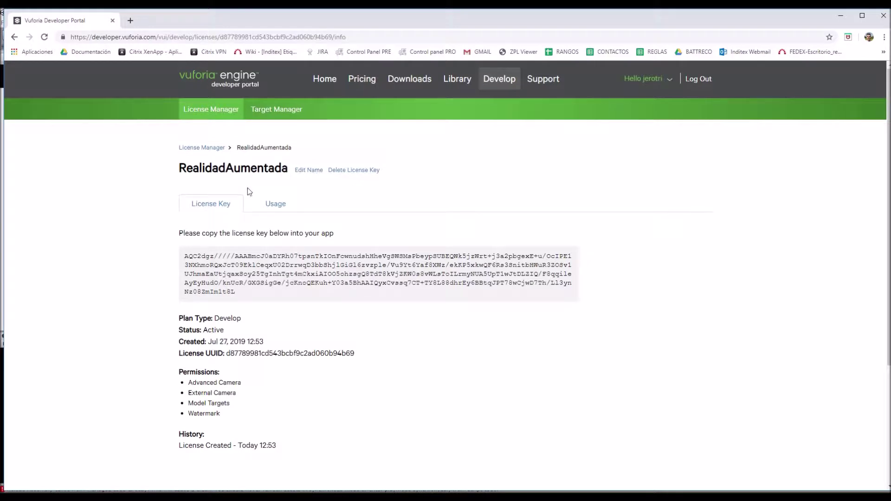
Add a Device-type database named RealidadAumentada in the Target Manager
{"action": "left_click", "coordinate": [271, 114]}
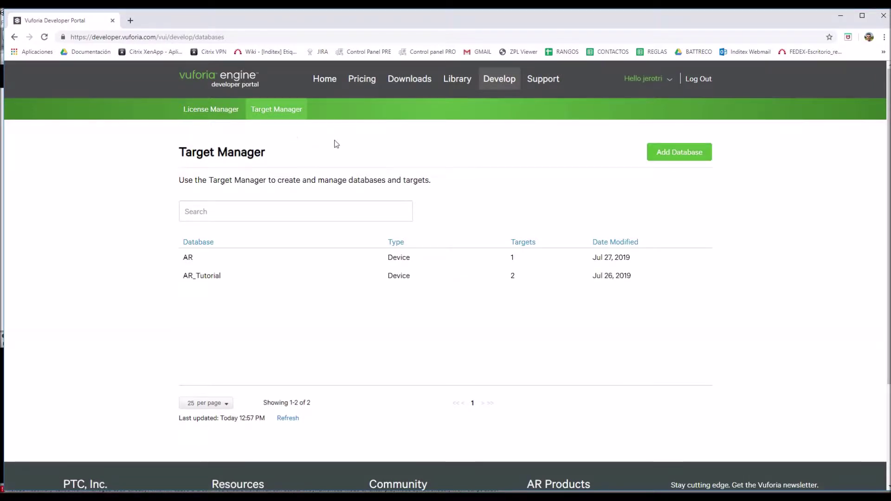
{"action": "left_click", "coordinate": [674, 158]}
{"action": "left_click", "coordinate": [380, 243]}
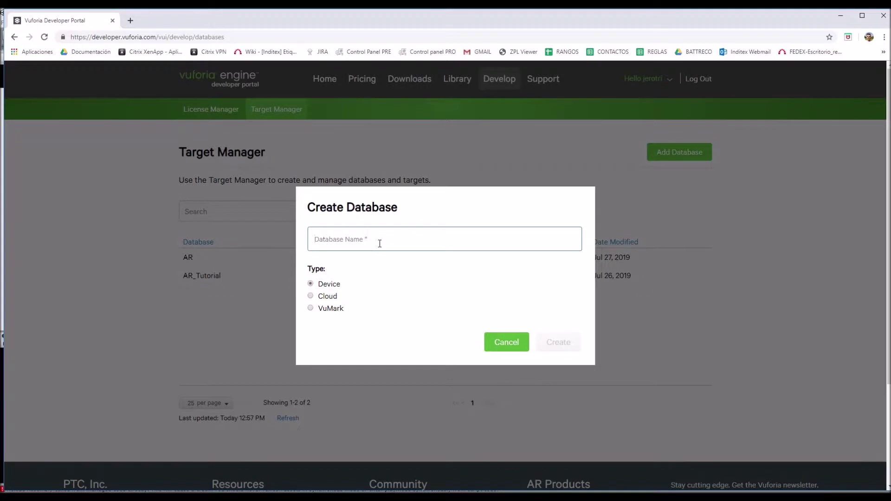
{"action": "type", "text": "RE"}
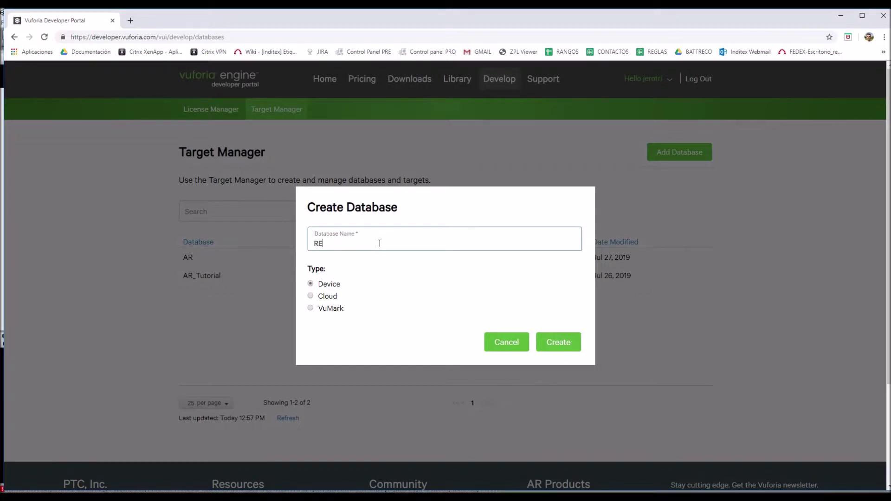
{"action": "key", "text": "BackSpace"}
{"action": "key", "text": "BackSpace"}
{"action": "type", "text": "ealidadV"}
{"action": "type", "text": "umentada"}
{"action": "left_click", "coordinate": [562, 345]}
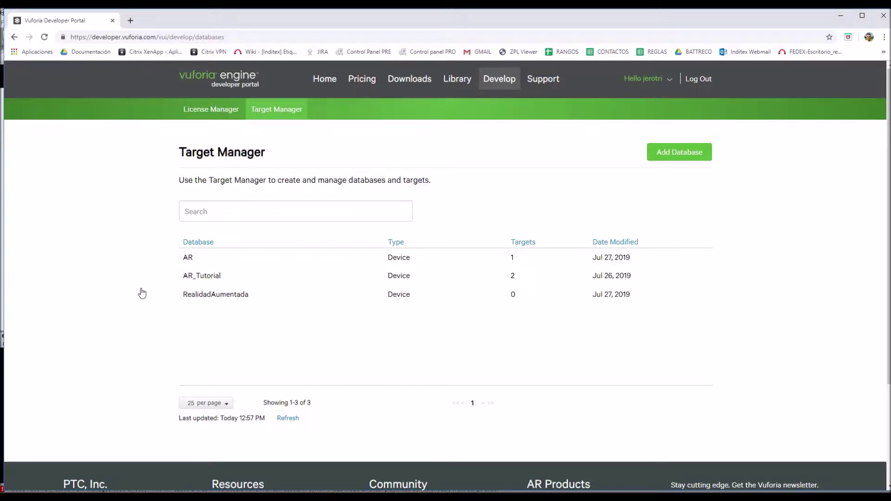
Open the RealidadAumentada database's Add Target form, then import Modern Weapons in Unity
{"action": "left_click", "coordinate": [213, 295]}
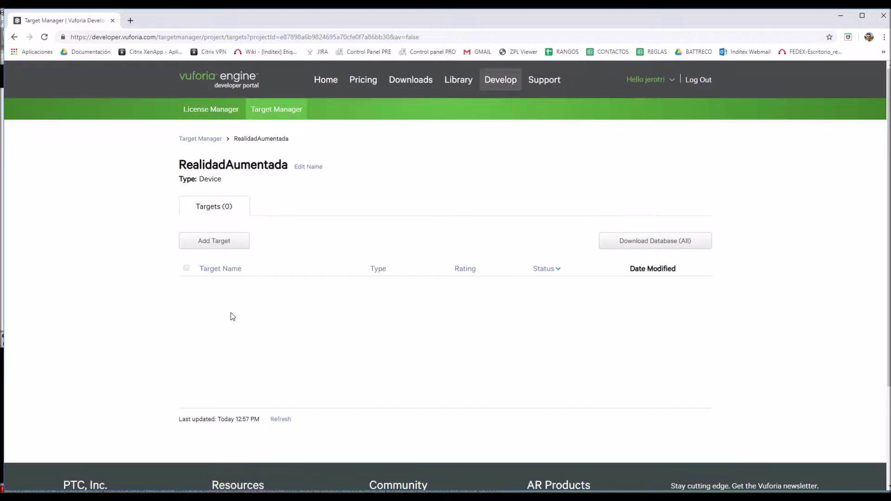
{"action": "left_click", "coordinate": [232, 245]}
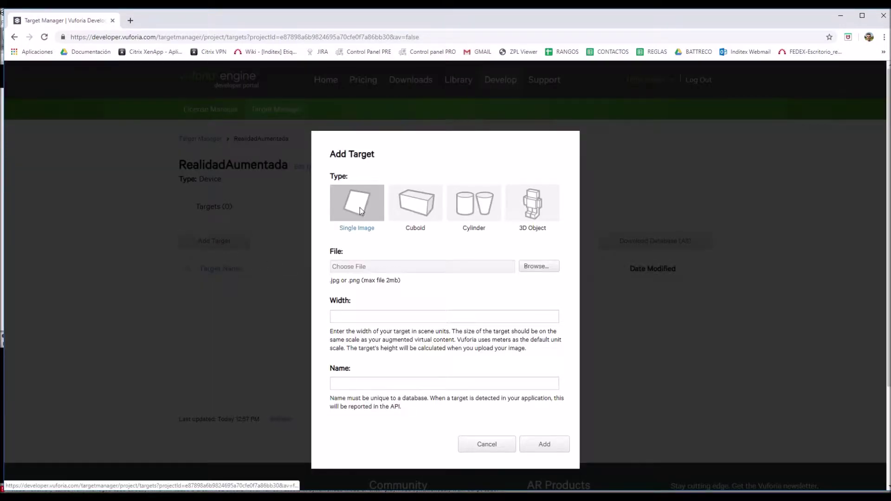
{"action": "left_click", "coordinate": [389, 316]}
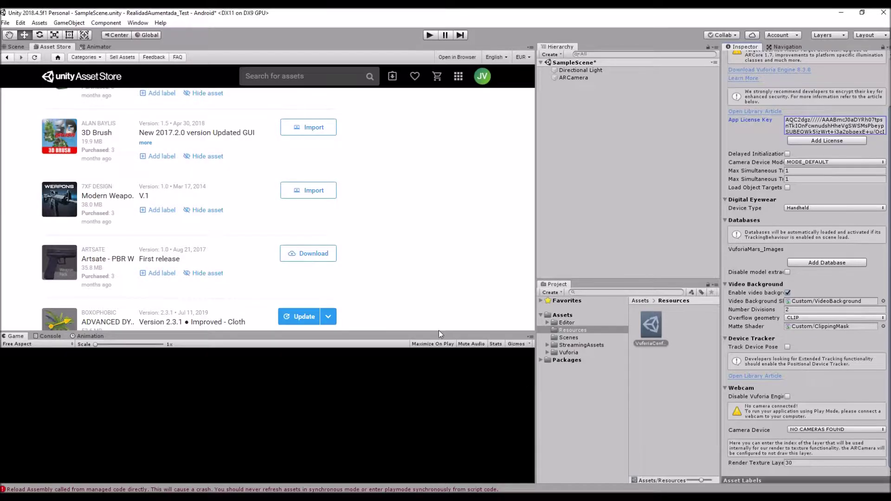
{"action": "left_click", "coordinate": [318, 193]}
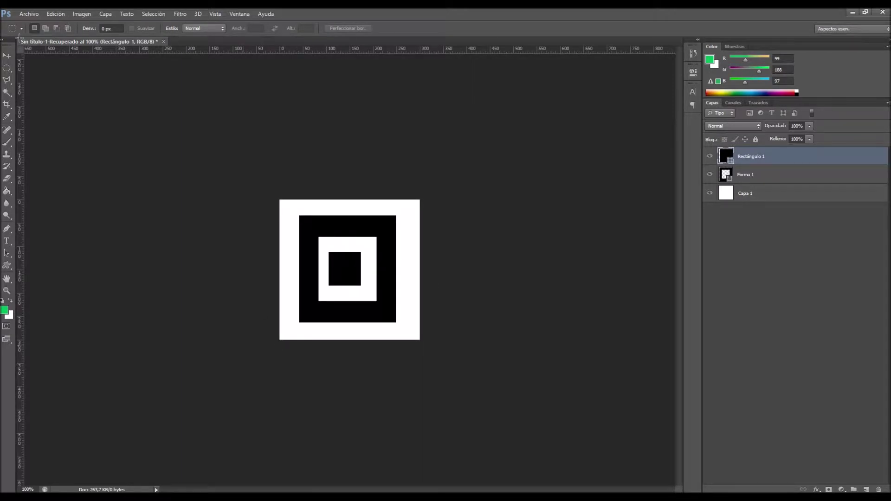
Create a new 300 by 300 px transparent document and fill it with white
{"action": "left_click", "coordinate": [28, 14]}
{"action": "left_click", "coordinate": [28, 22]}
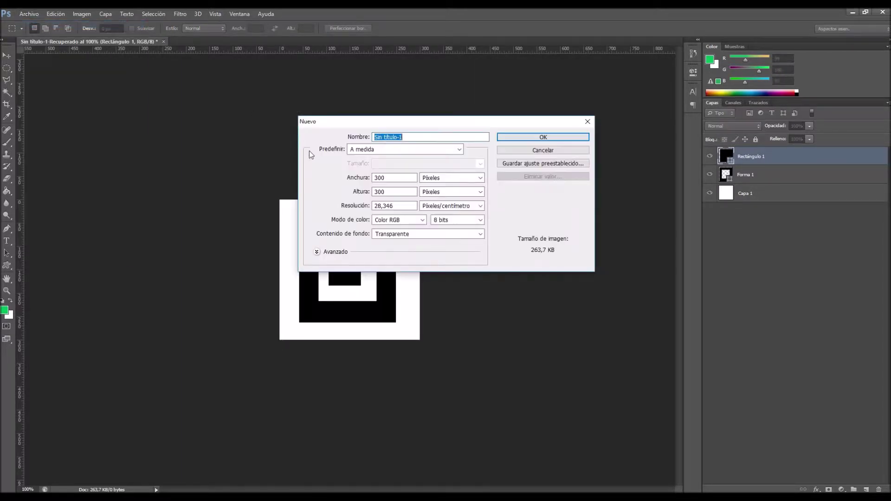
{"action": "left_click", "coordinate": [528, 151]}
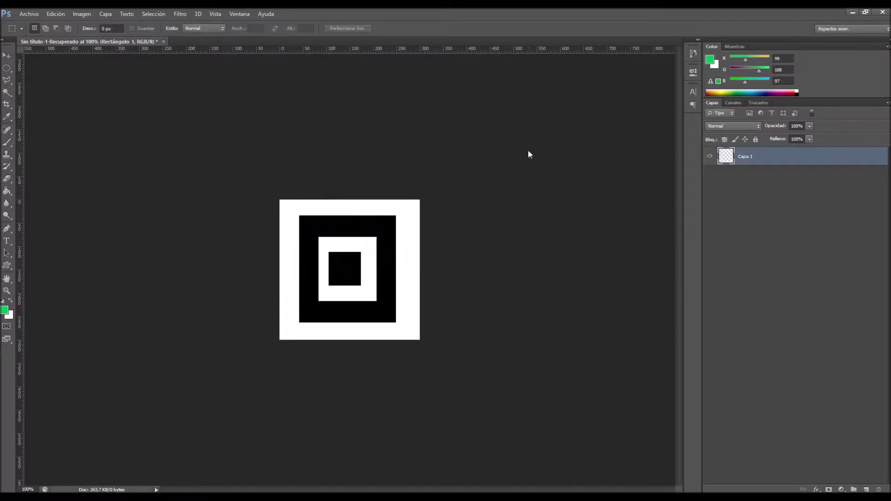
{"action": "left_click", "coordinate": [9, 318]}
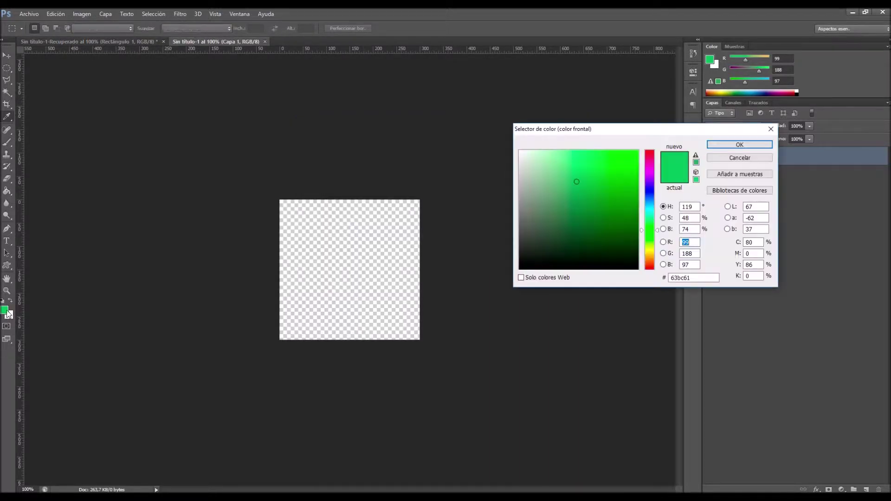
{"action": "left_click_drag", "start_coordinate": [571, 240], "coordinate": [483, 115]}
{"action": "left_click", "coordinate": [739, 145]}
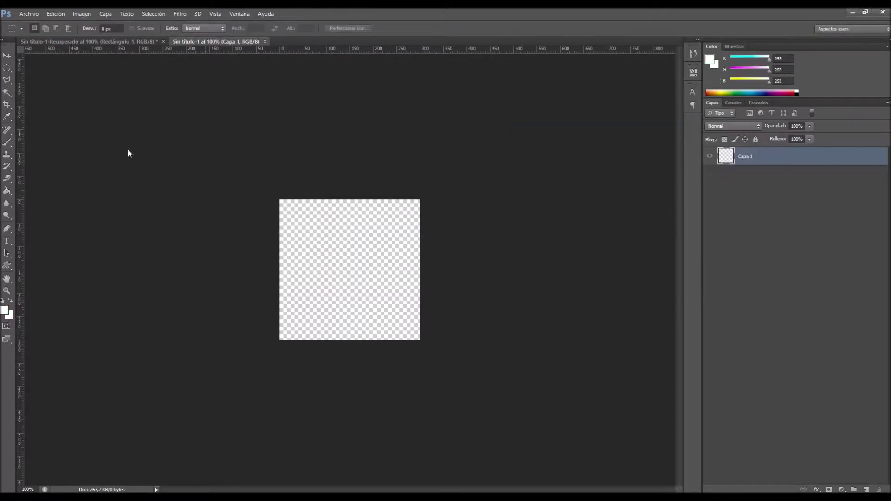
{"action": "left_click", "coordinate": [7, 191]}
{"action": "left_click", "coordinate": [362, 291]}
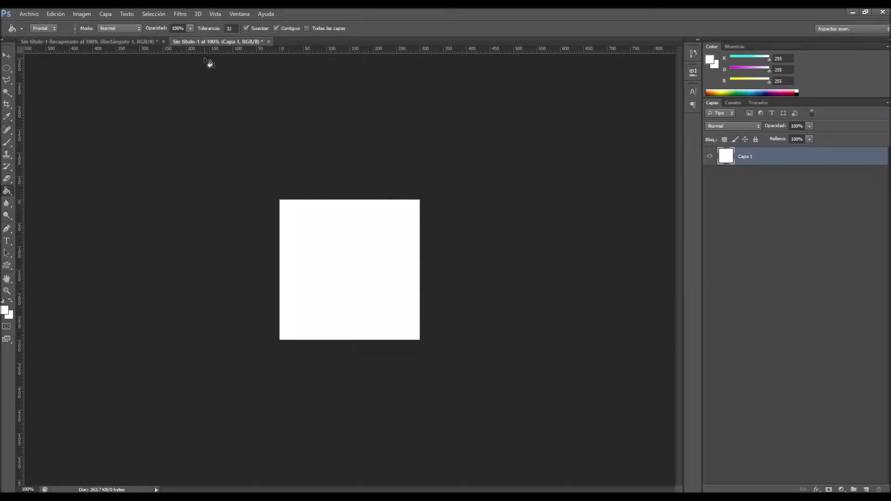
Choose the hollow square frame from the custom shape presets
{"action": "left_click", "coordinate": [9, 268]}
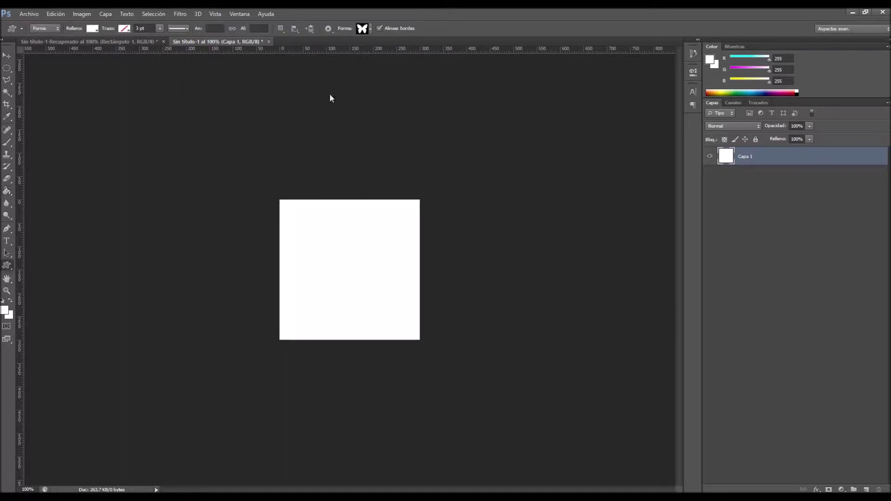
{"action": "left_click", "coordinate": [370, 29]}
{"action": "mouse_move", "coordinate": [406, 52]}
{"action": "left_mouse_down"}
{"action": "mouse_move", "coordinate": [411, 90]}
{"action": "mouse_move", "coordinate": [406, 83]}
{"action": "left_mouse_up"}
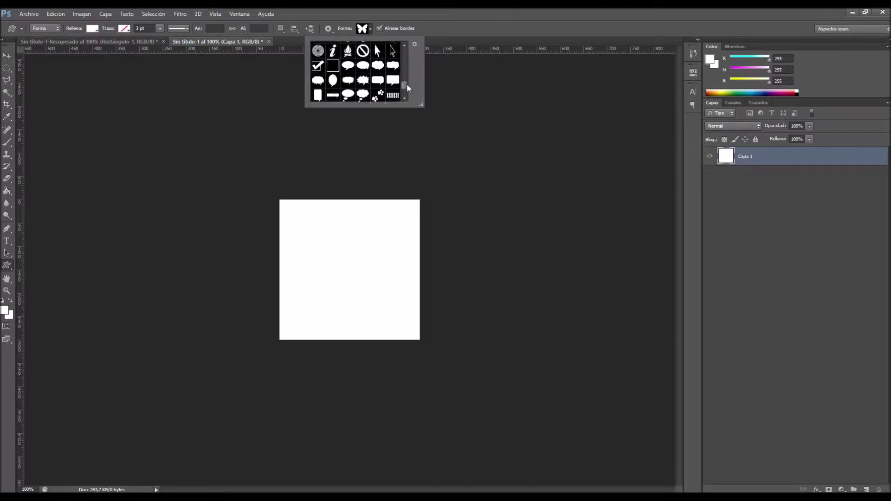
{"action": "scroll", "coordinate": [405, 82], "scroll_direction": "up", "scroll_amount": 1}
{"action": "scroll", "coordinate": [406, 82], "scroll_direction": "up", "scroll_amount": 1}
{"action": "scroll", "coordinate": [406, 81], "scroll_direction": "up", "scroll_amount": 1}
{"action": "key", "text": "F7"}
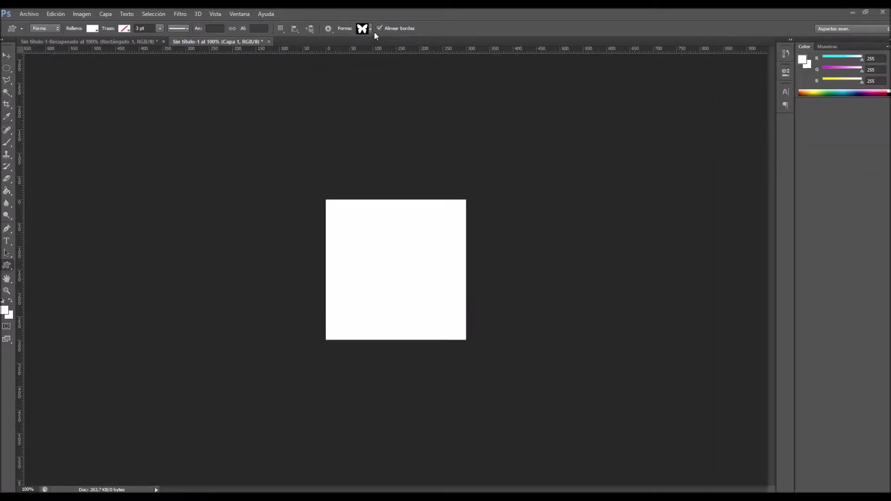
{"action": "left_click", "coordinate": [369, 29]}
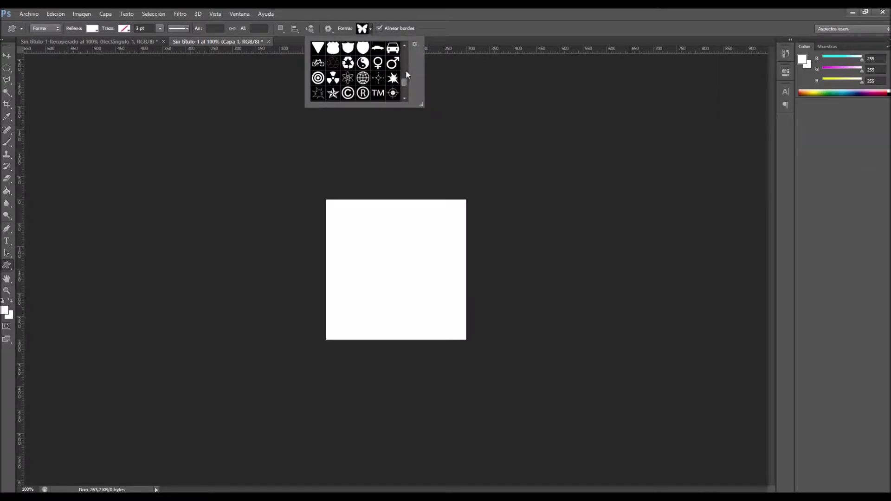
{"action": "scroll", "coordinate": [403, 77], "scroll_direction": "down", "scroll_amount": 2}
{"action": "scroll", "coordinate": [404, 76], "scroll_direction": "down", "scroll_amount": 2}
{"action": "scroll", "coordinate": [403, 74], "scroll_direction": "down", "scroll_amount": 2}
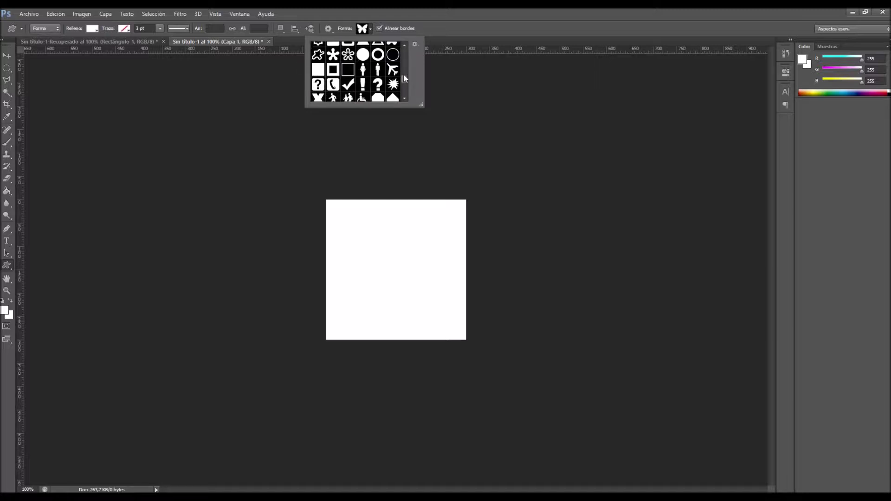
{"action": "left_click", "coordinate": [333, 69]}
{"action": "left_click", "coordinate": [5, 310]}
Set the foreground to black and draw a 244 by 242 px square frame on the canvas
{"action": "left_click", "coordinate": [553, 207]}
{"action": "left_click_drag", "start_coordinate": [541, 224], "coordinate": [520, 289]}
{"action": "left_click", "coordinate": [760, 144]}
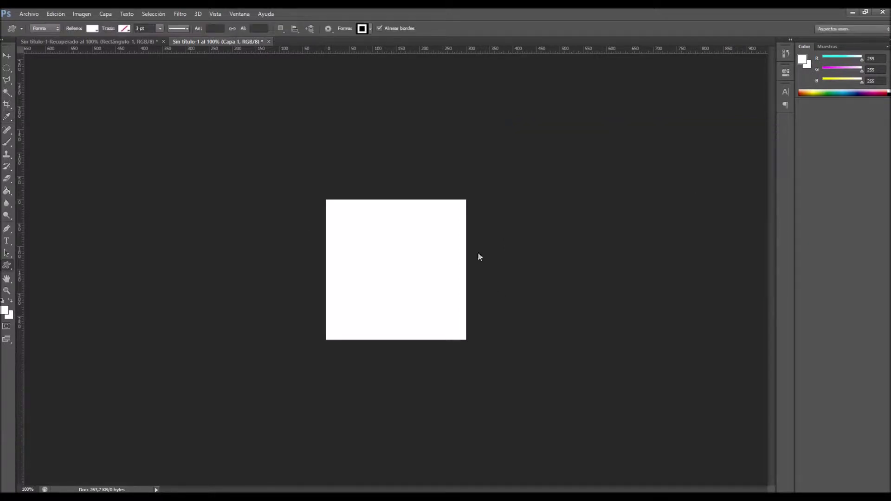
{"action": "left_click_drag", "start_coordinate": [337, 213], "coordinate": [450, 326]}
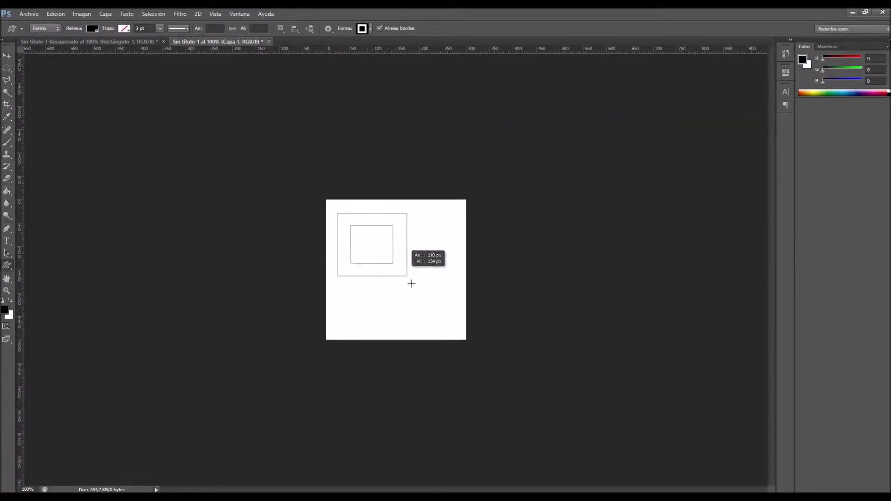
{"action": "left_click_drag", "start_coordinate": [450, 326], "coordinate": [451, 327]}
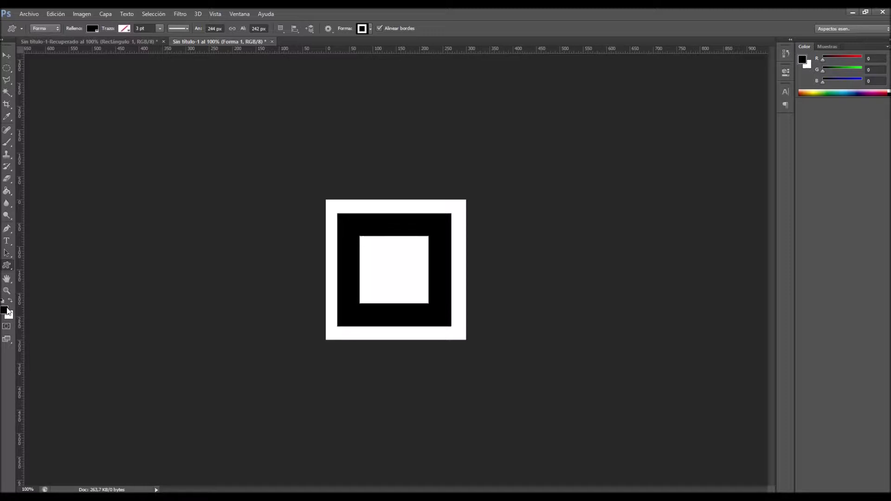
Draw a small black rectangle inside the frame's inner white square with the Rectangle tool
{"action": "right_click", "coordinate": [6, 265]}
{"action": "left_click", "coordinate": [42, 267]}
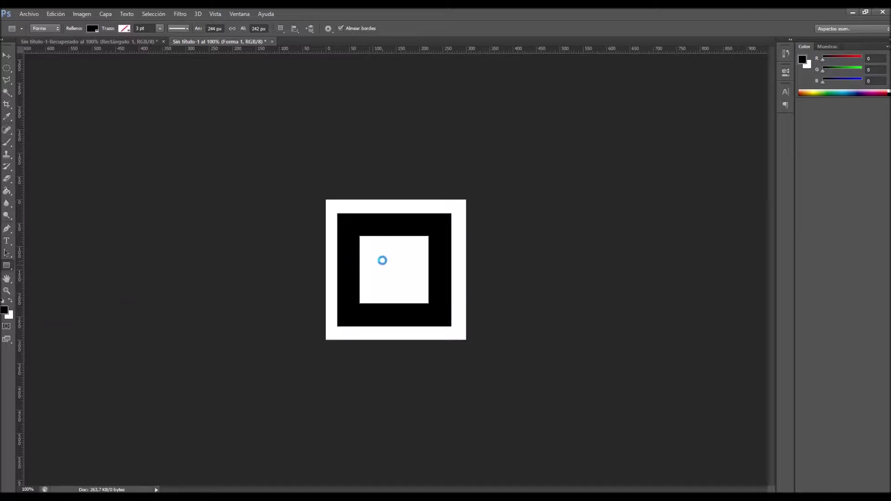
{"action": "left_click_drag", "start_coordinate": [371, 254], "coordinate": [416, 286]}
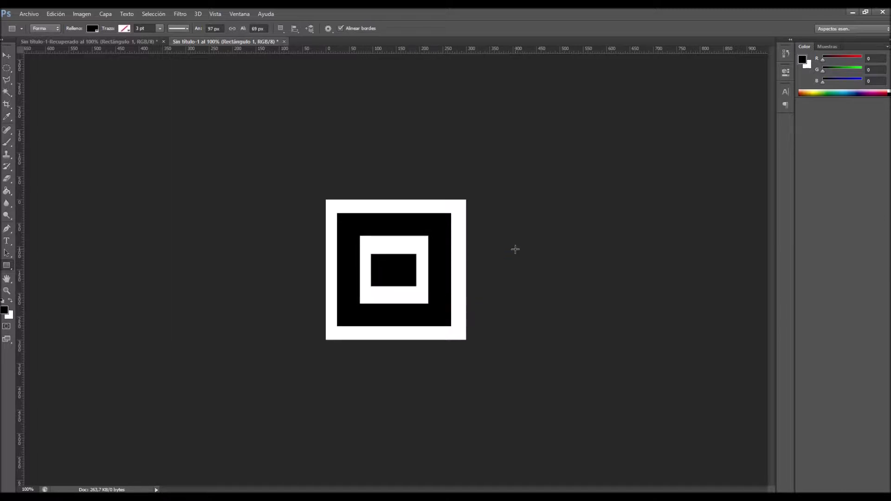
{"action": "left_click", "coordinate": [23, 16]}
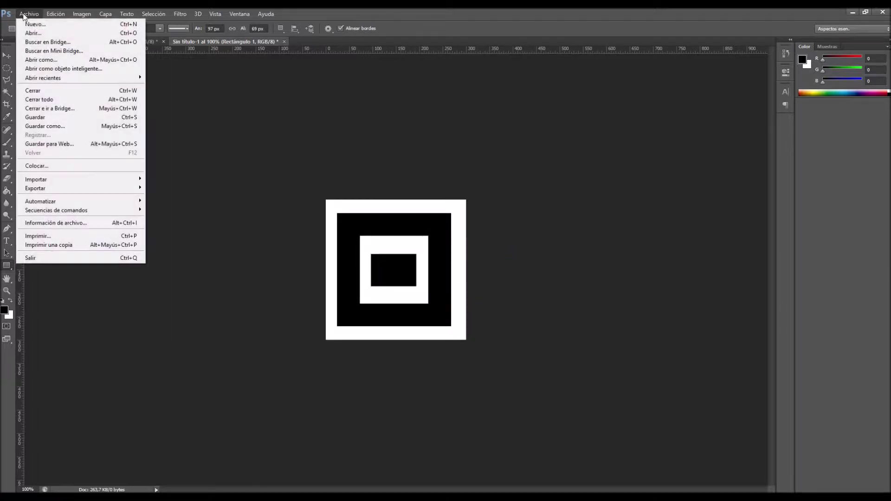
Save the marker as Target.jpg in the Imágenes library, accepting the default JPEG quality
{"action": "left_click", "coordinate": [61, 124]}
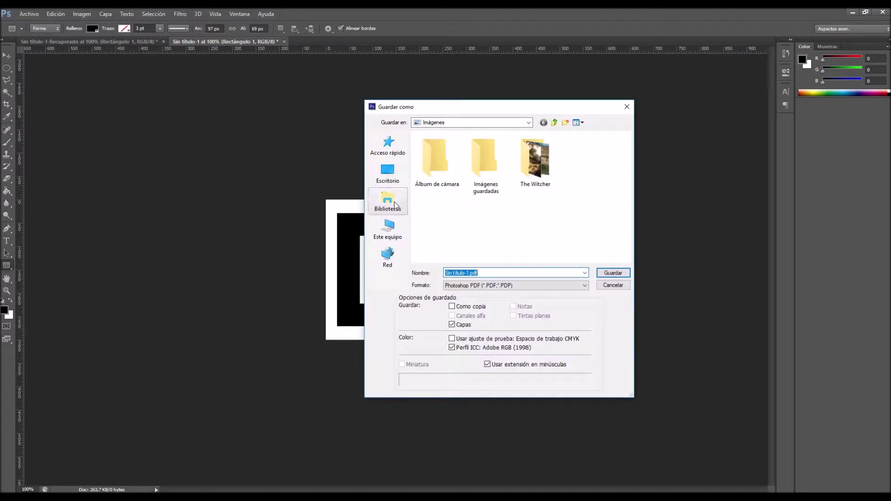
{"action": "left_click", "coordinate": [395, 204]}
{"action": "double_click", "coordinate": [555, 172]}
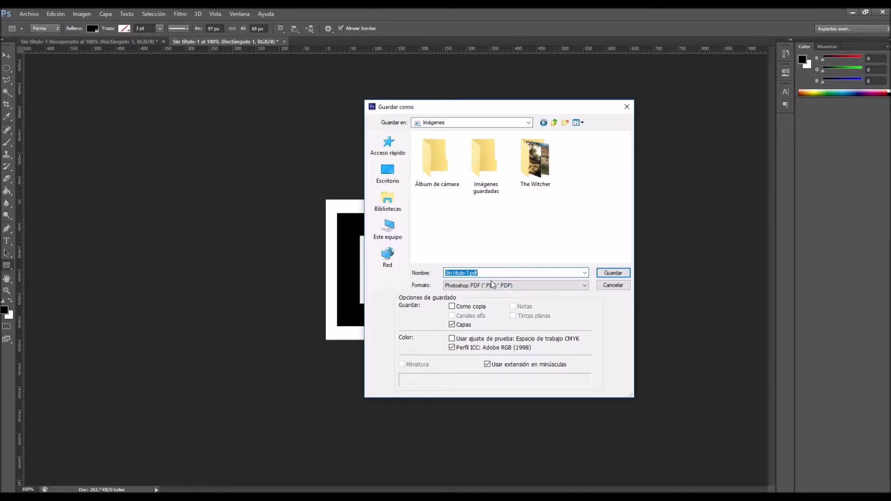
{"action": "left_click", "coordinate": [493, 285]}
{"action": "left_click", "coordinate": [487, 274]}
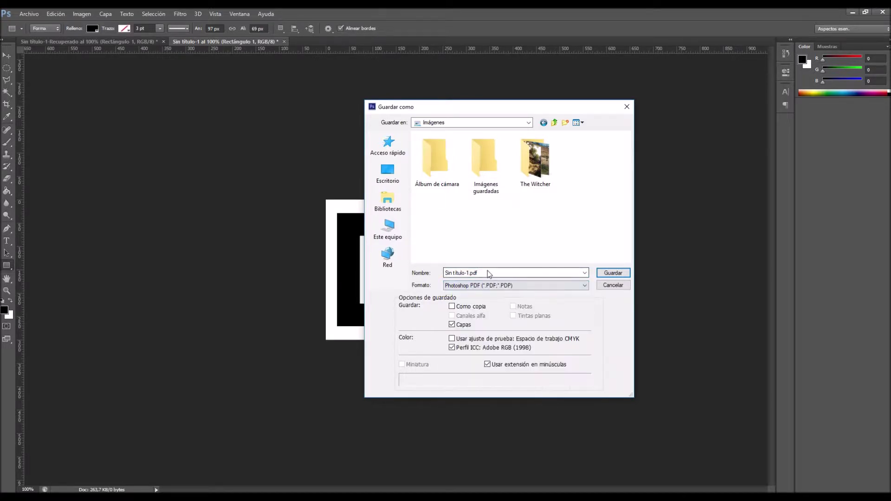
{"action": "left_click", "coordinate": [490, 272]}
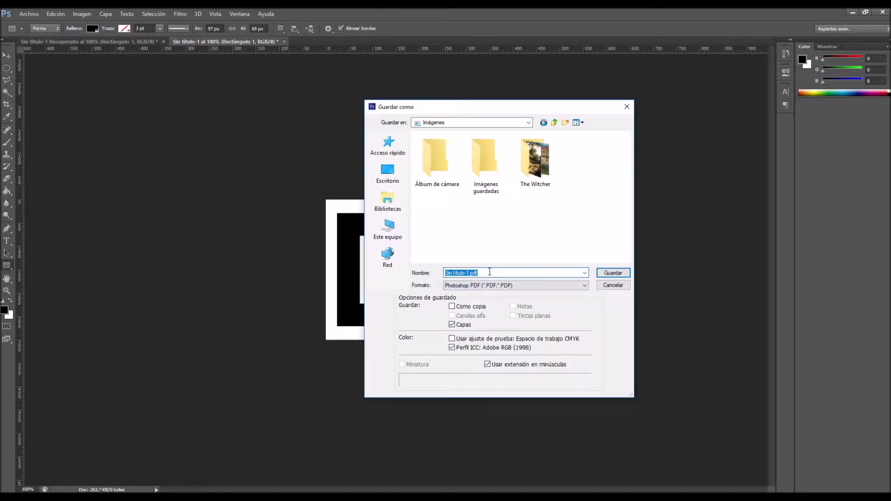
{"action": "type", "text": "Target"}
{"action": "left_click", "coordinate": [495, 286]}
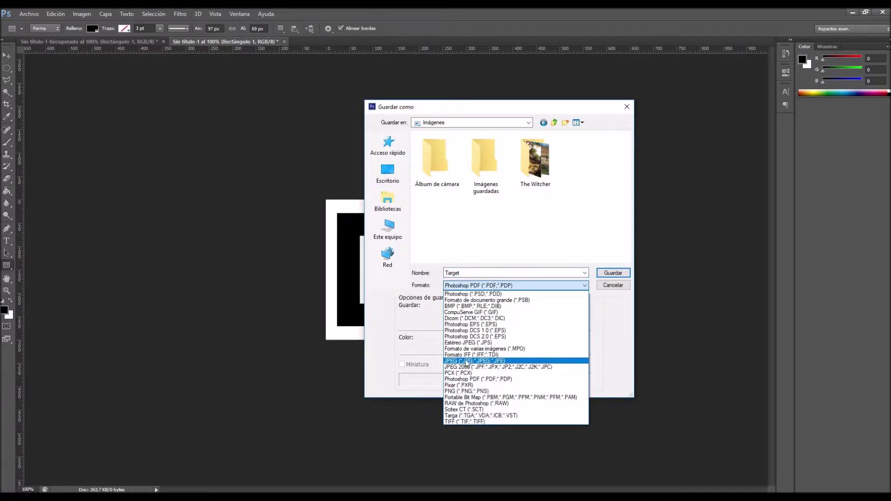
{"action": "left_click", "coordinate": [469, 360]}
{"action": "left_click", "coordinate": [610, 274]}
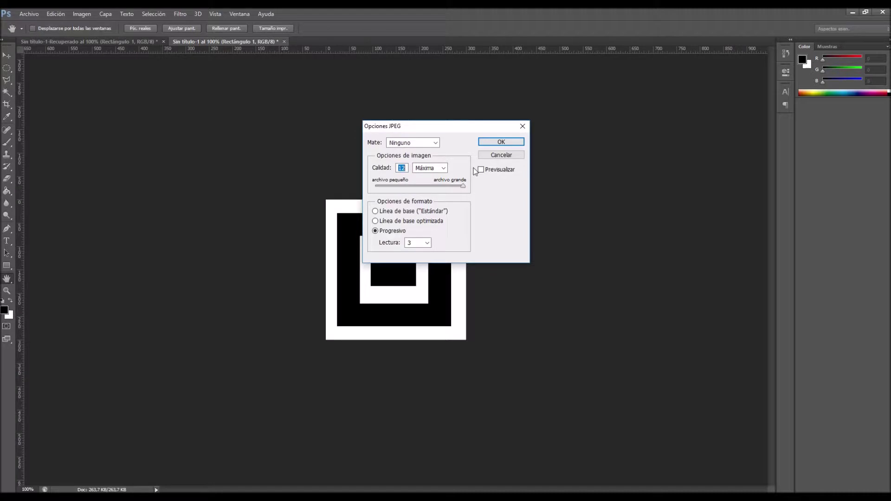
{"action": "left_click", "coordinate": [501, 142]}
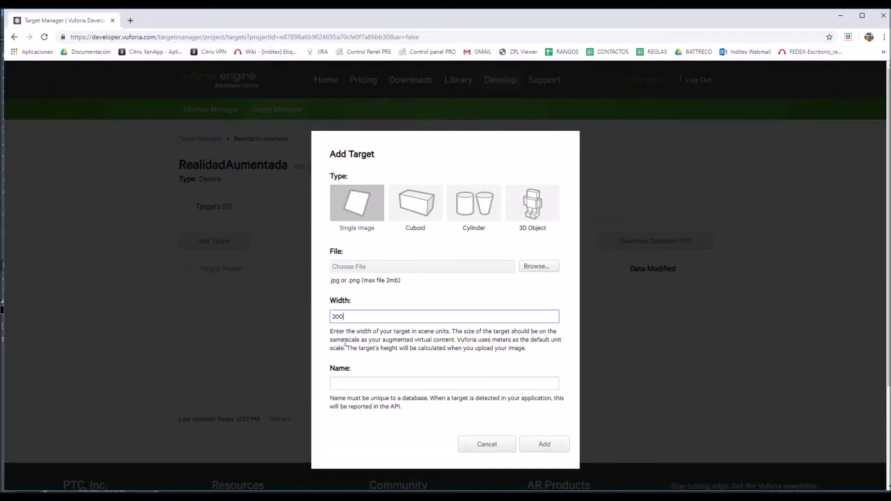
Upload Target.jpg as a single-image target named Target with width 300
{"action": "left_click", "coordinate": [549, 267]}
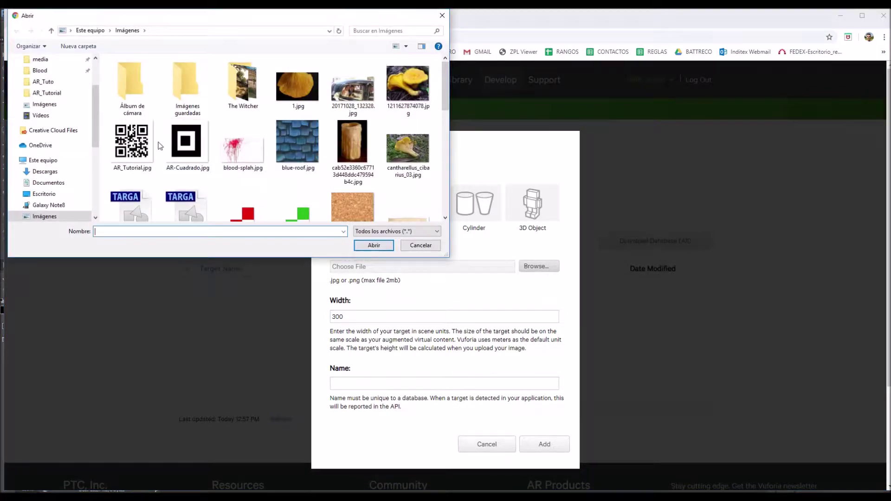
{"action": "left_click_drag", "start_coordinate": [448, 110], "coordinate": [450, 185]}
{"action": "left_click", "coordinate": [361, 176]}
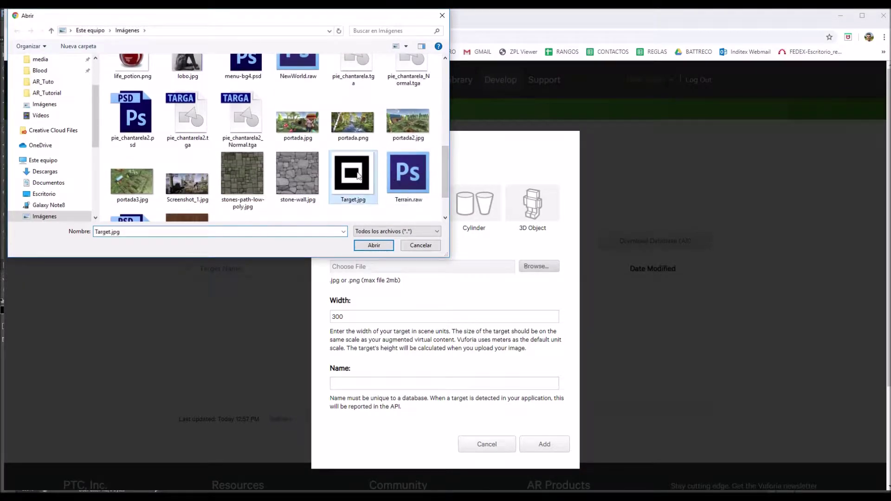
{"action": "left_click", "coordinate": [380, 248]}
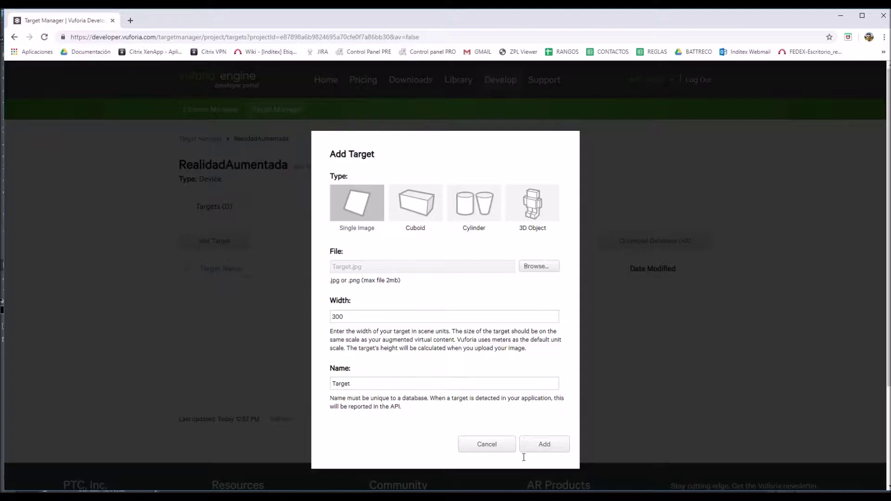
{"action": "left_click", "coordinate": [541, 453]}
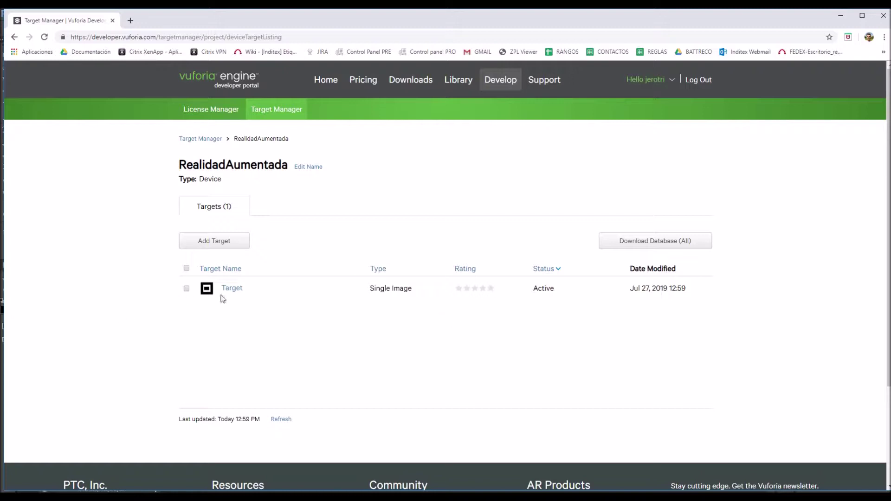
Select the Target row and download RealidadAumentada for the Unity Editor platform
{"action": "left_click", "coordinate": [187, 288]}
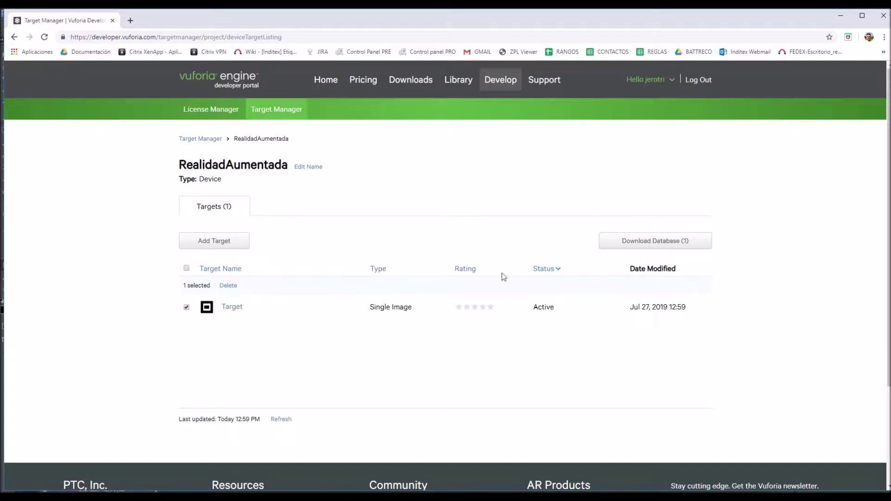
{"action": "left_click", "coordinate": [657, 249]}
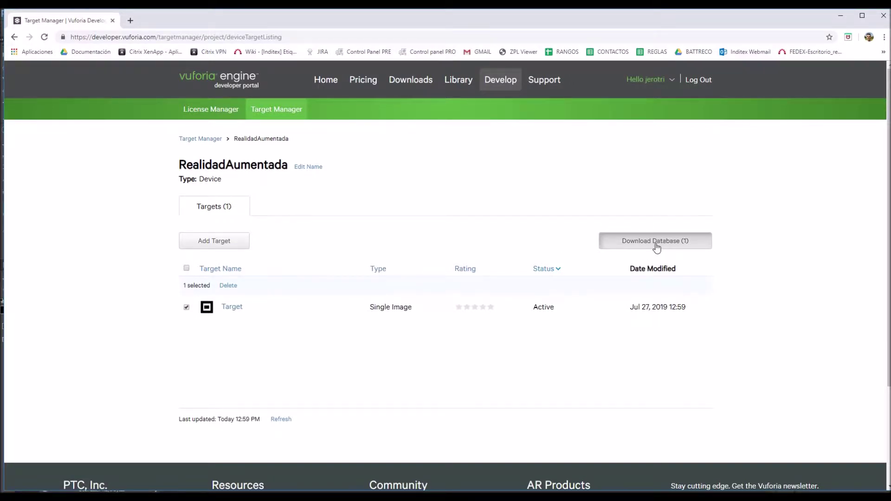
{"action": "left_click", "coordinate": [339, 306]}
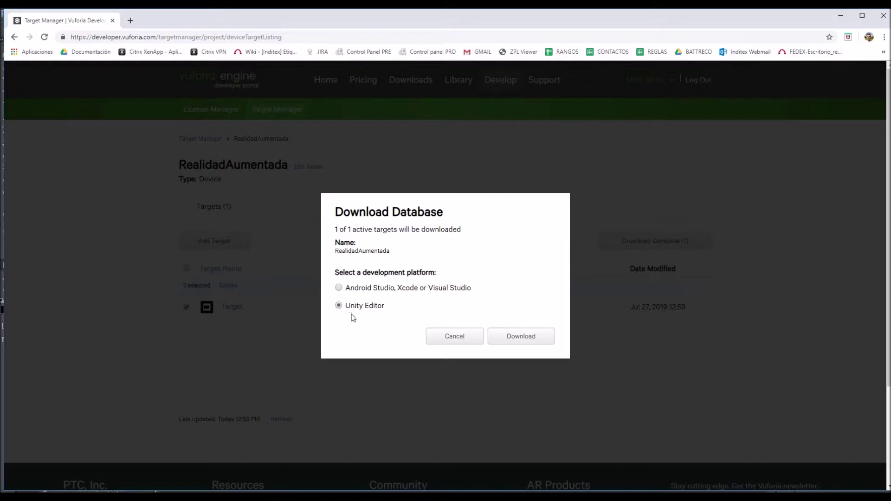
{"action": "left_click", "coordinate": [514, 341]}
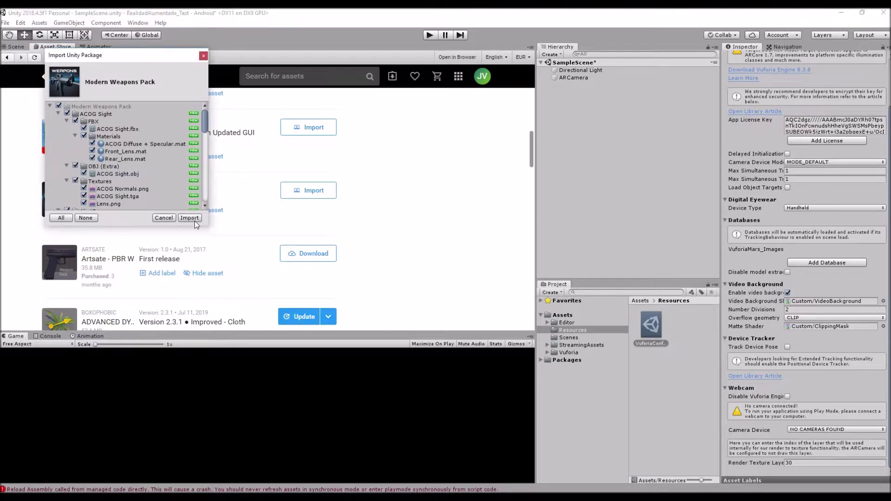
Import the Modern Weapons Pack and reveal RealidadAumentada.unitypackage in its Downloads folder
{"action": "left_click", "coordinate": [190, 218]}
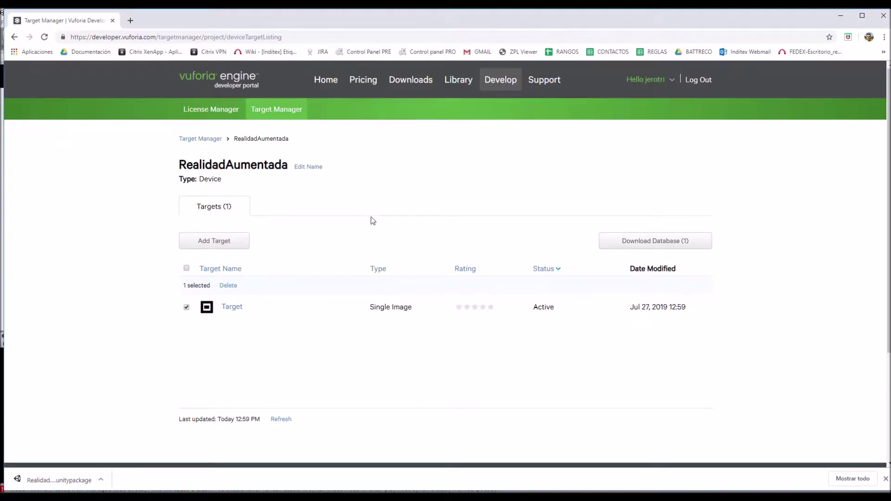
{"action": "right_click", "coordinate": [59, 483]}
{"action": "left_click", "coordinate": [106, 462]}
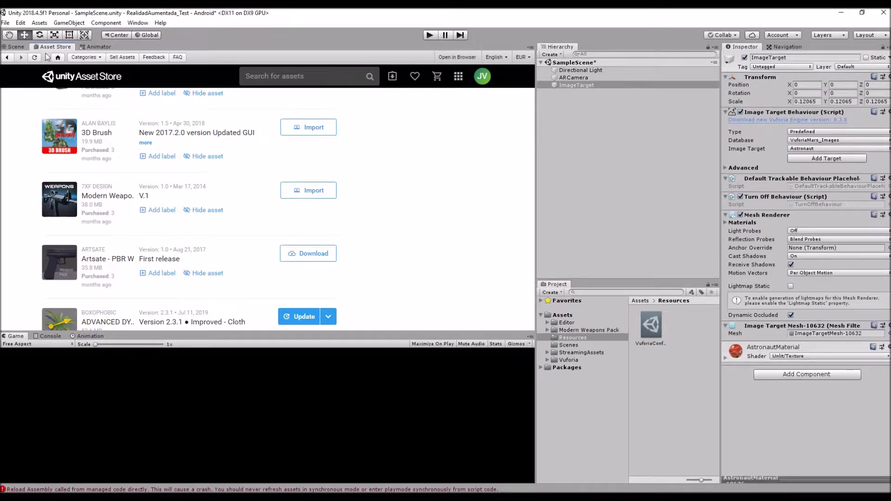
Open the Modern Weapons Pack > Ak-47 > FBX folder in the Project panel
{"action": "left_click", "coordinate": [17, 47]}
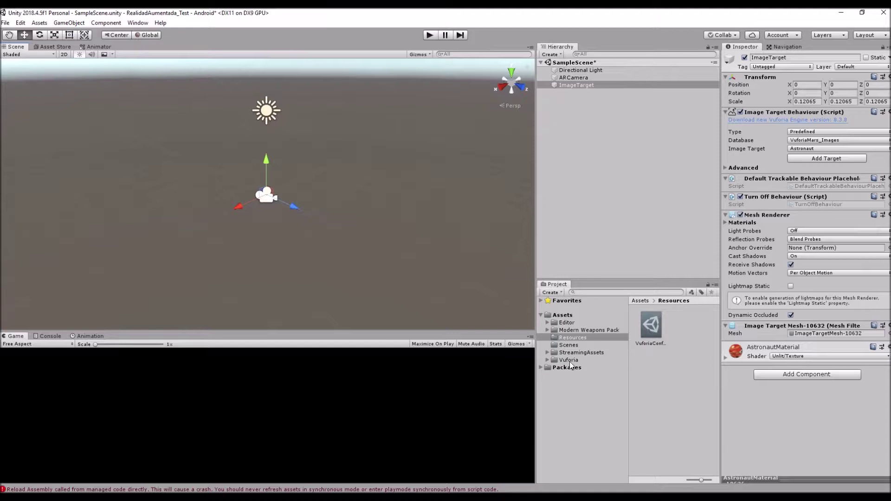
{"action": "left_click", "coordinate": [576, 330]}
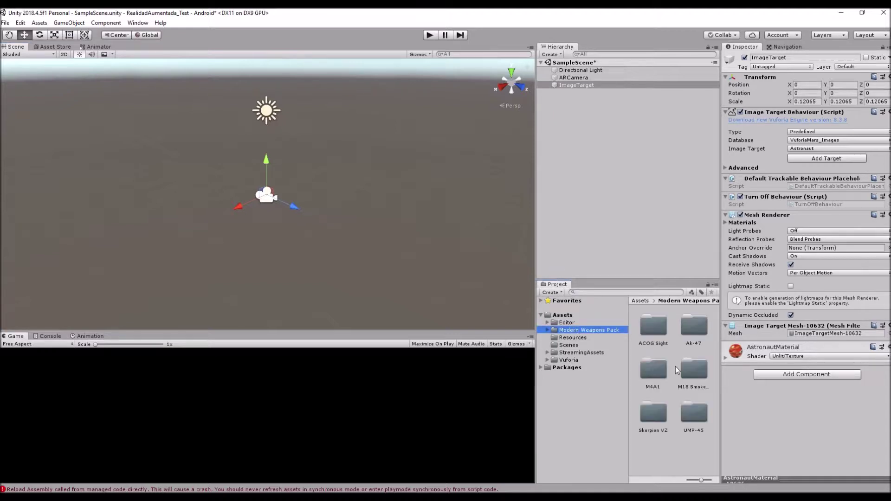
{"action": "double_click", "coordinate": [697, 327]}
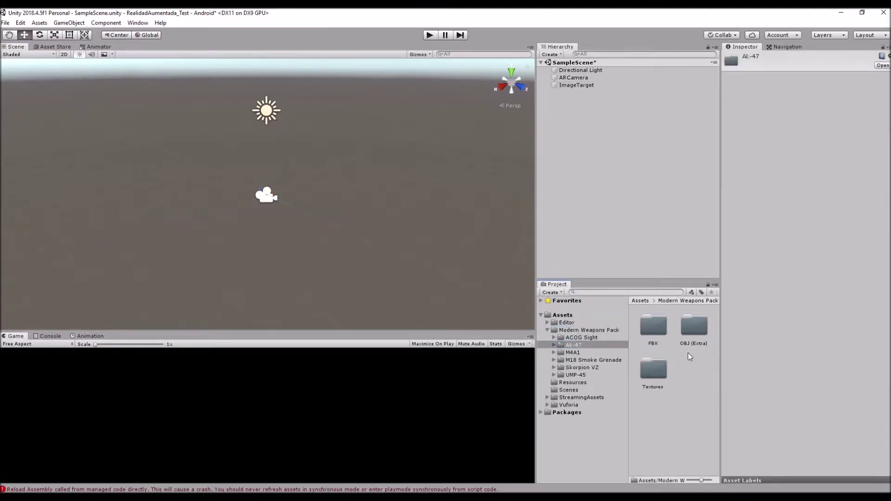
{"action": "double_click", "coordinate": [651, 324]}
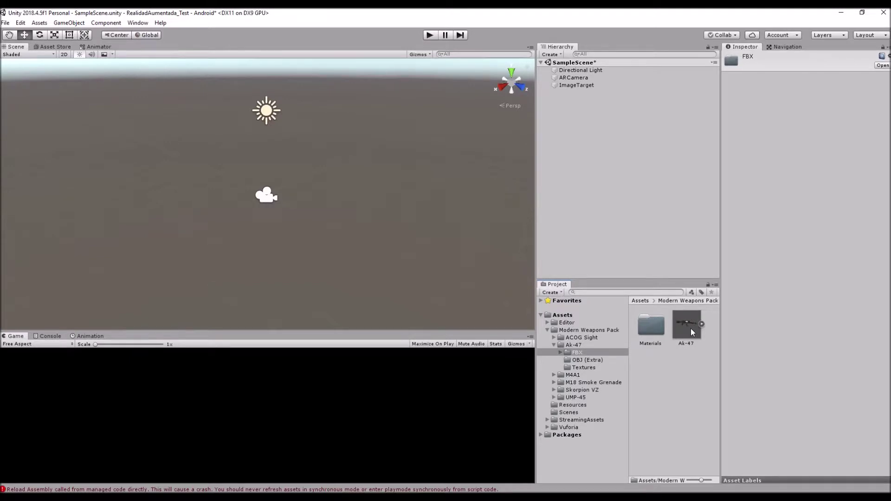
Inspect the ImageTarget in the Scene view, then bring up the Descargas Explorer window
{"action": "left_click", "coordinate": [581, 85]}
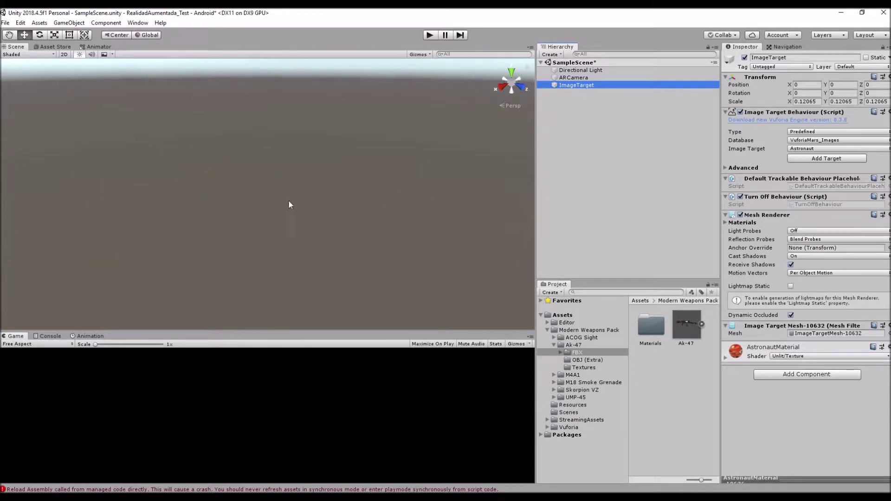
{"action": "mouse_move", "coordinate": [285, 201]}
{"action": "left_mouse_down", "text": "alt"}
{"action": "mouse_move", "coordinate": [256, 192]}
{"action": "mouse_move", "coordinate": [366, 224]}
{"action": "left_mouse_up", "text": "alt"}
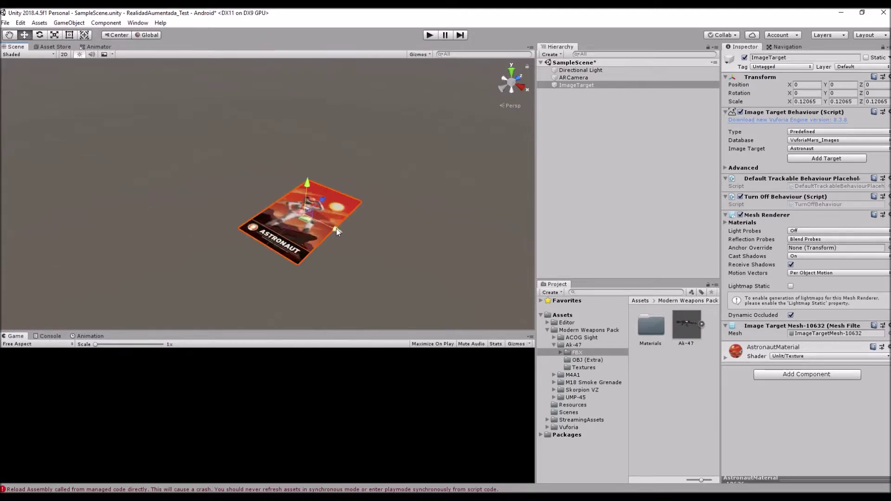
{"action": "left_click_drag", "start_coordinate": [357, 260], "coordinate": [344, 253]}
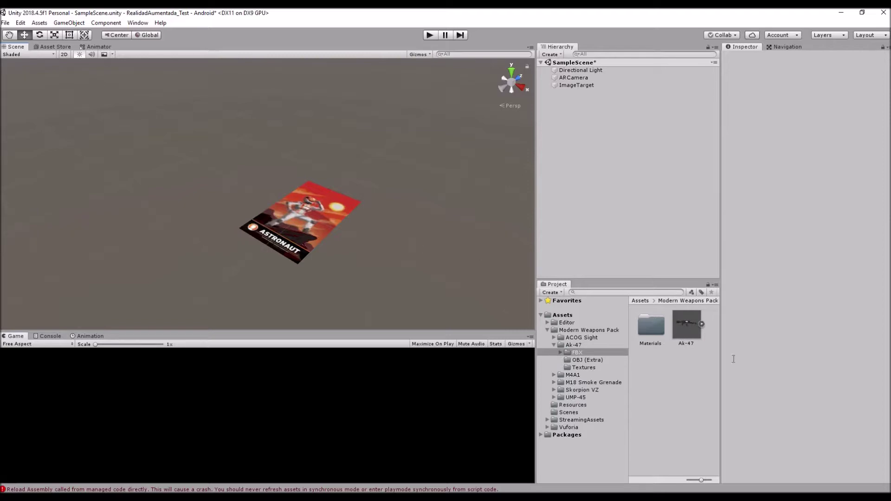
{"action": "left_click", "coordinate": [652, 497]}
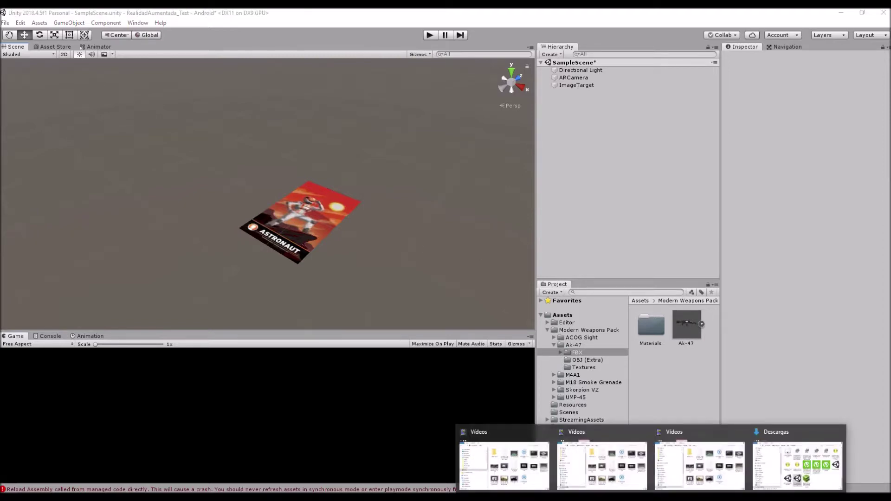
{"action": "left_click", "coordinate": [790, 471]}
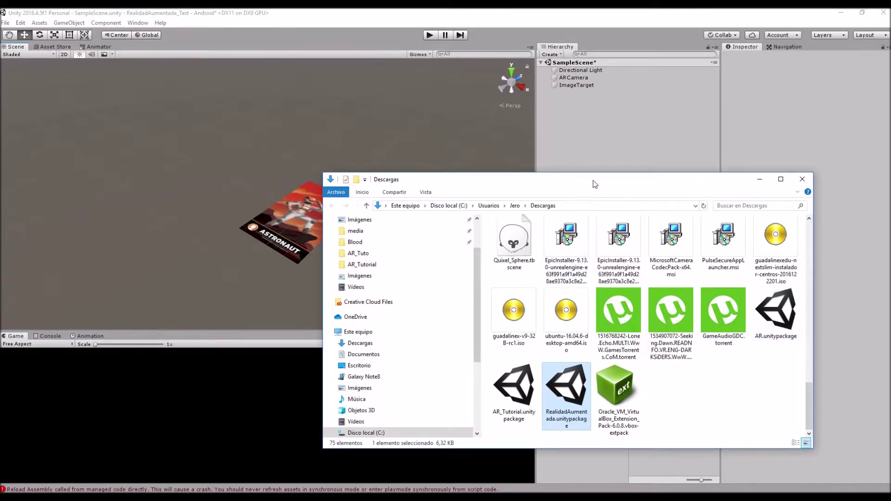
Import RealidadAumentada.unitypackage from Descargas, adding Target_scaled.jpg and the .dat and .xml database files
{"action": "left_click_drag", "start_coordinate": [596, 185], "coordinate": [247, 99]}
{"action": "left_click_drag", "start_coordinate": [226, 316], "coordinate": [564, 316]}
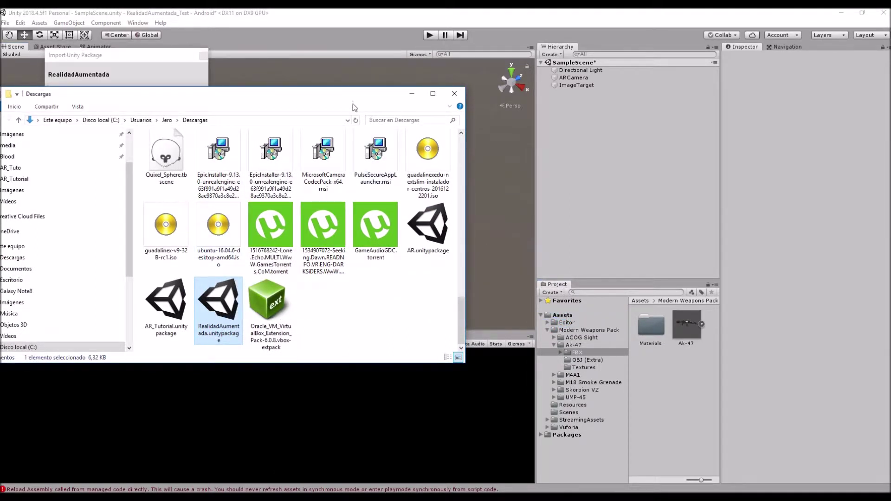
{"action": "left_click", "coordinate": [418, 96]}
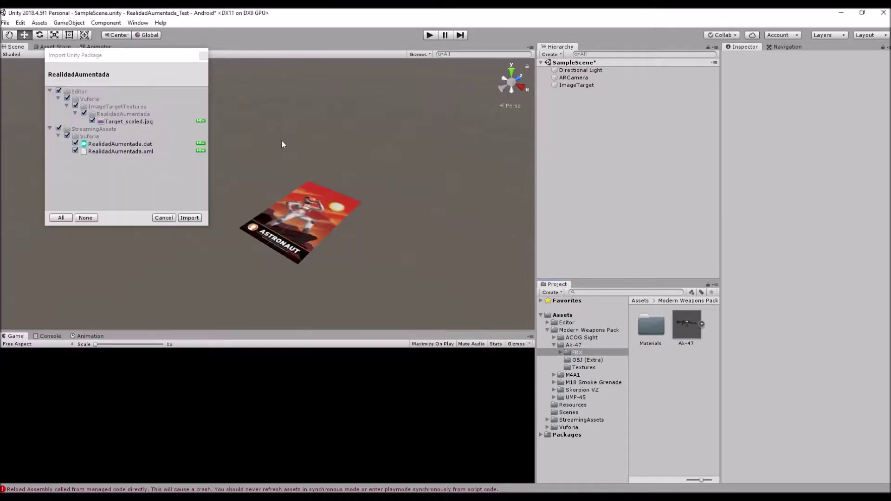
{"action": "left_click", "coordinate": [189, 218]}
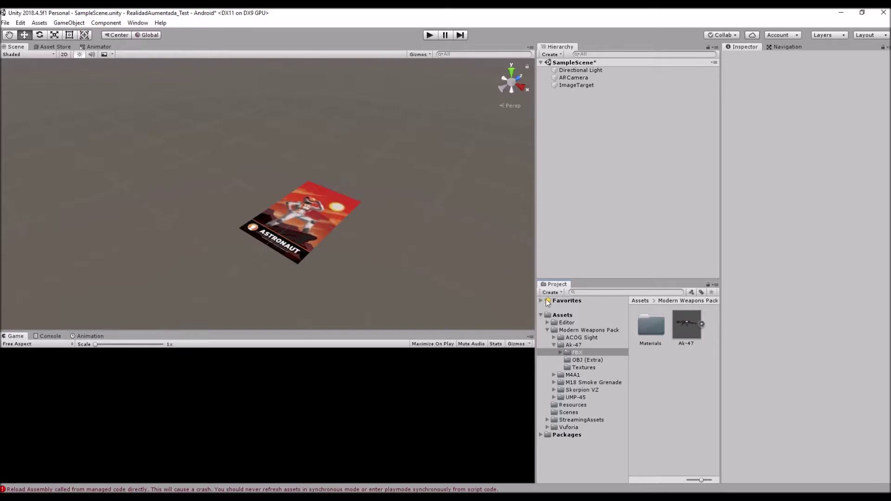
Select ARCamera and open the Vuforia Engine configuration listing the RealidadAumentada database
{"action": "left_click", "coordinate": [563, 315]}
{"action": "left_click", "coordinate": [567, 427]}
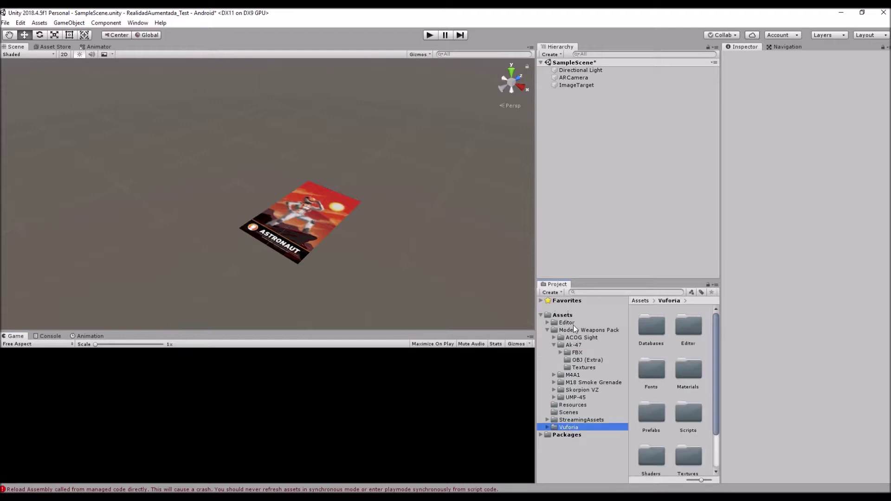
{"action": "left_click", "coordinate": [569, 317]}
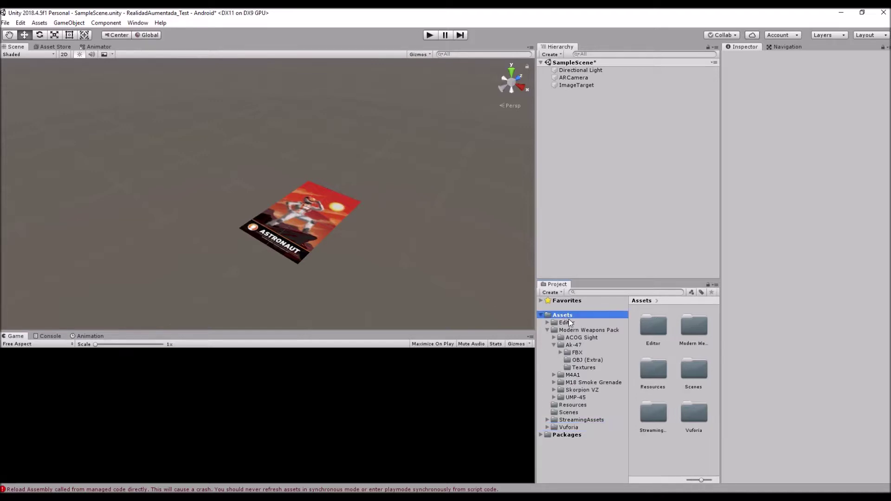
{"action": "left_click", "coordinate": [574, 77]}
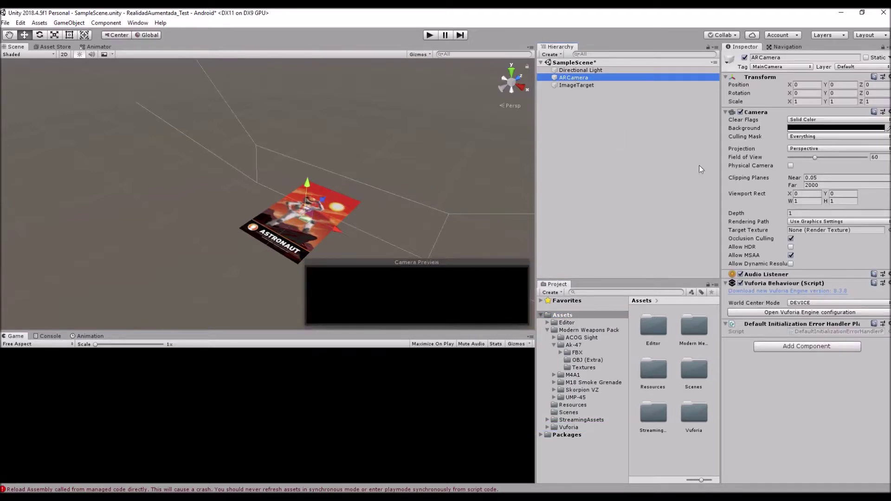
{"action": "left_click", "coordinate": [779, 313]}
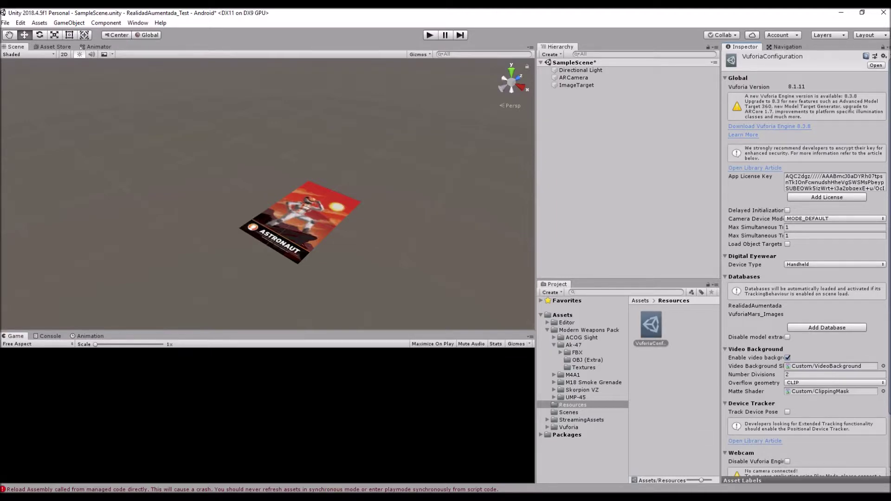
{"action": "left_click", "coordinate": [717, 459]}
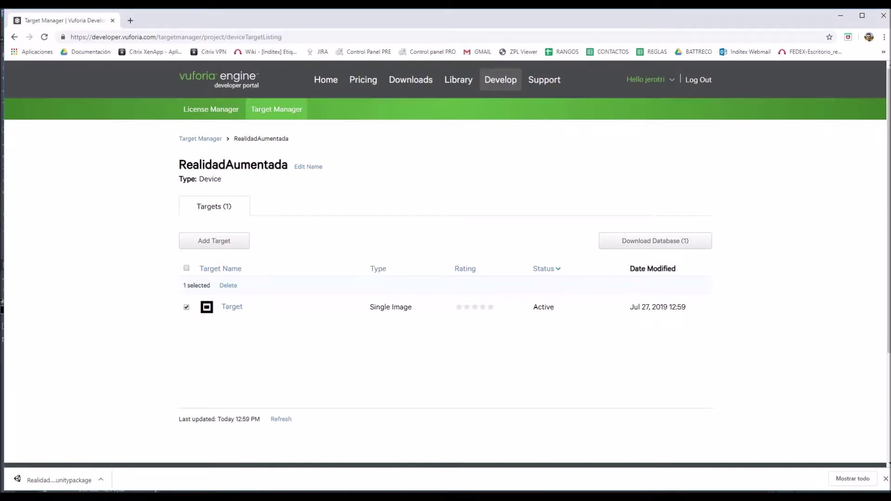
{"action": "key", "text": "alt+Tab"}
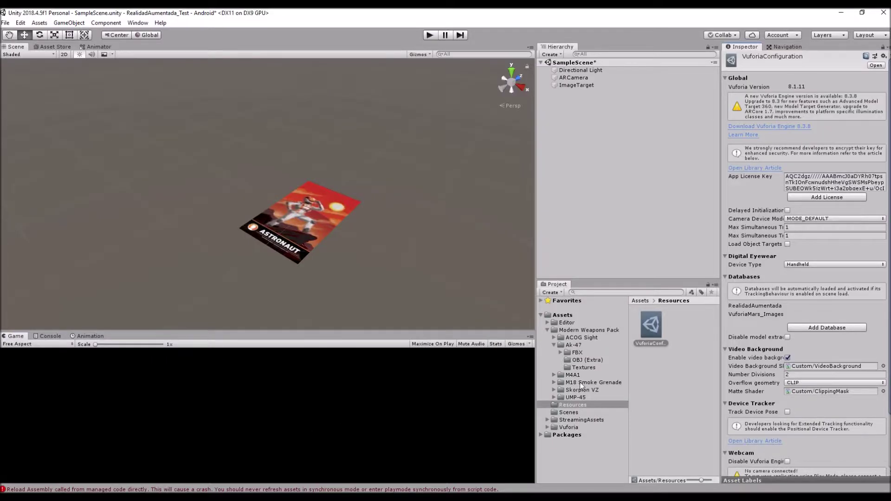
Clear the error messages in the Console and return to the Game view
{"action": "left_click", "coordinate": [50, 336]}
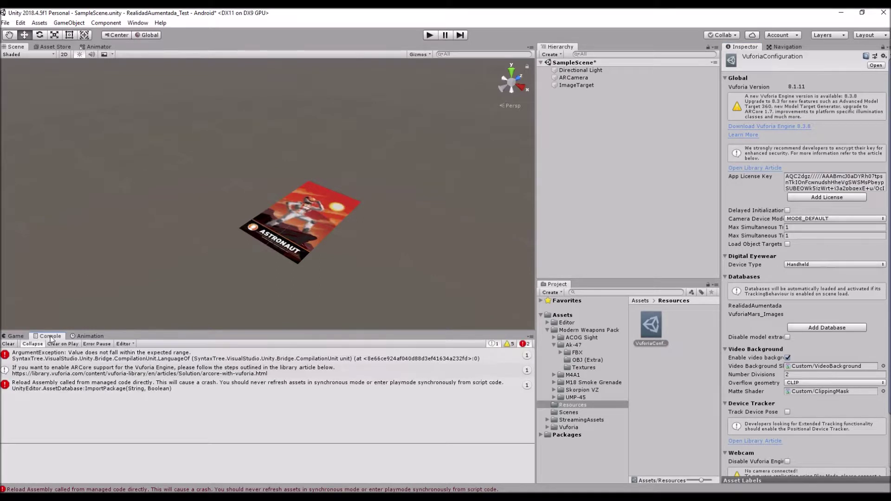
{"action": "left_click", "coordinate": [7, 344]}
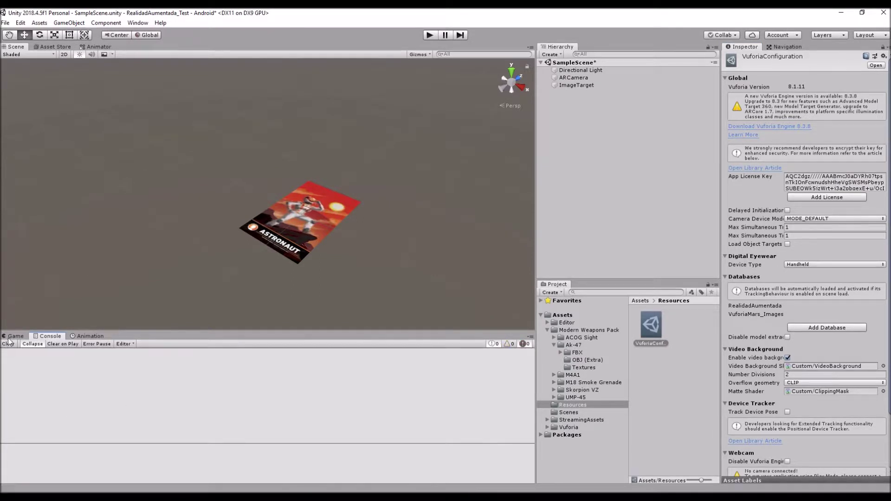
{"action": "left_click", "coordinate": [13, 336]}
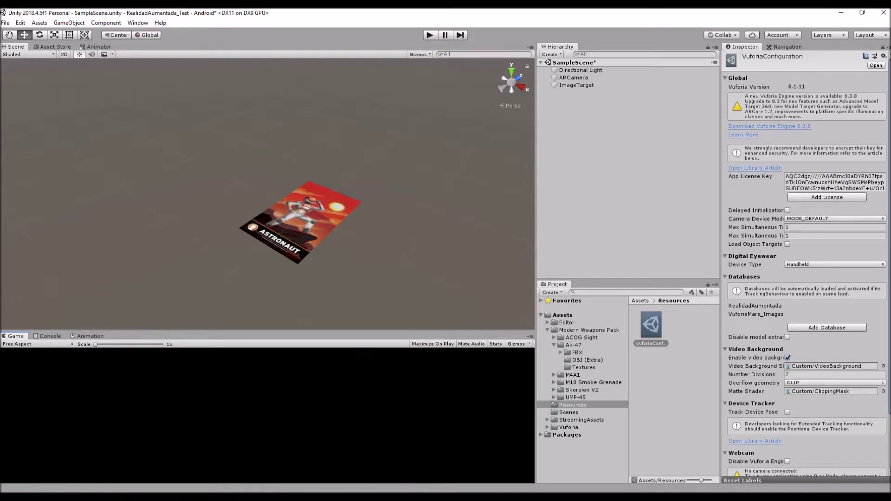
{"action": "mouse_move", "coordinate": [653, 489]}
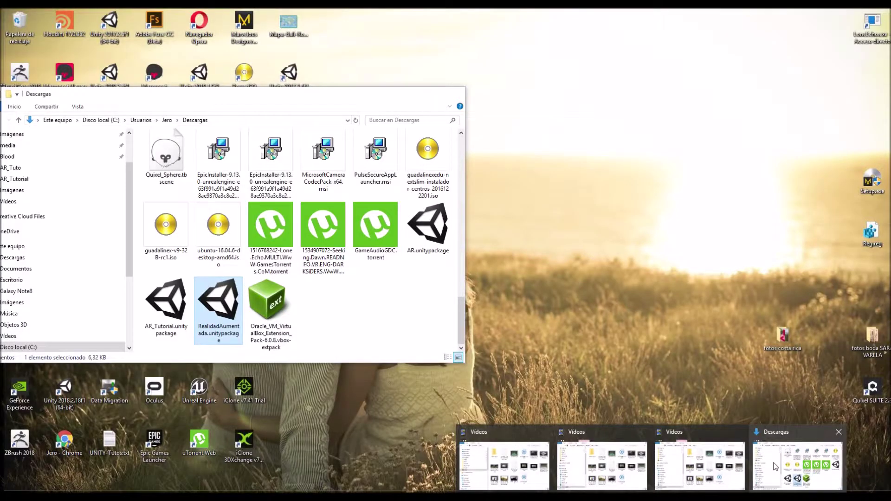
Drag RealidadAumentada.unitypackage from Descargas into the Project again and import it
{"action": "left_click", "coordinate": [775, 467]}
{"action": "mouse_move", "coordinate": [550, 331]}
{"action": "left_mouse_down"}
{"action": "mouse_move", "coordinate": [656, 391]}
{"action": "mouse_move", "coordinate": [563, 315]}
{"action": "left_mouse_up"}
{"action": "left_click", "coordinate": [156, 56]}
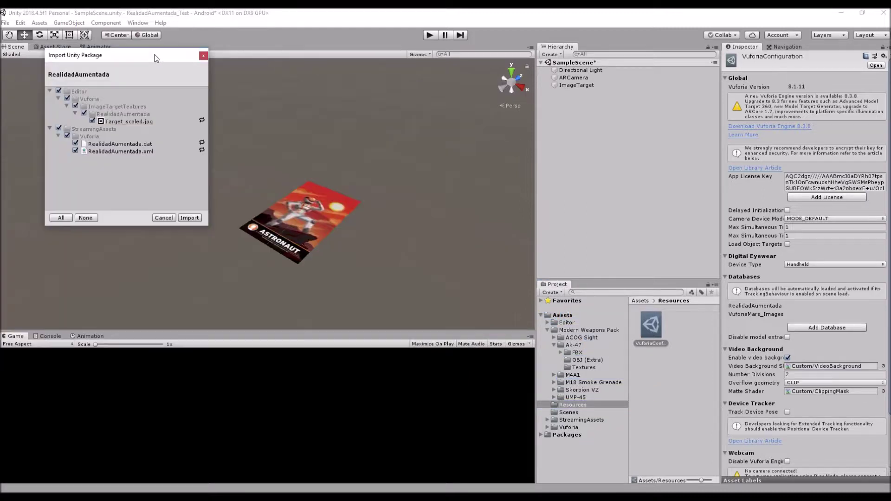
{"action": "left_click", "coordinate": [188, 218]}
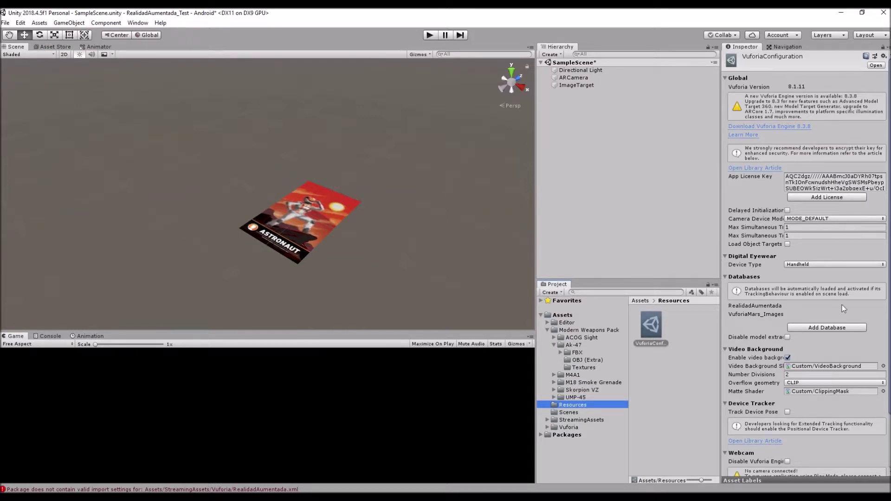
{"action": "left_click", "coordinate": [816, 315]}
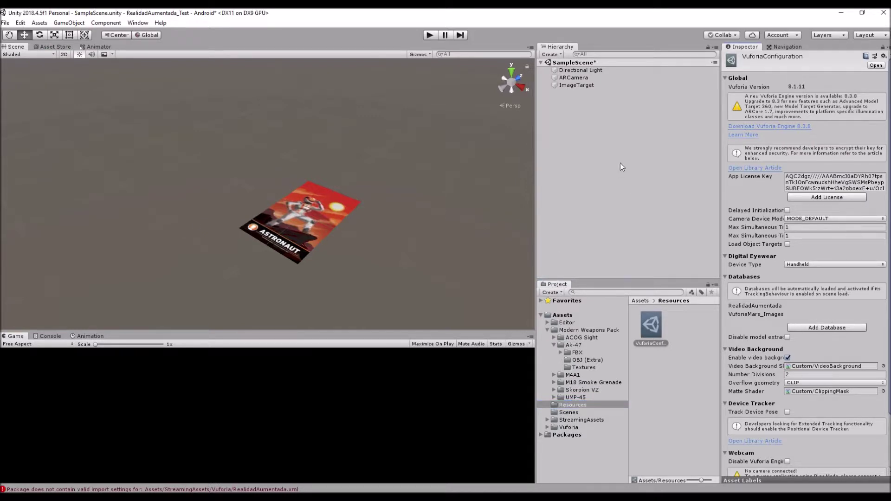
Open RealidadAumentada in Target Manager and download it with its Target for Unity Editor
{"action": "left_click", "coordinate": [835, 328]}
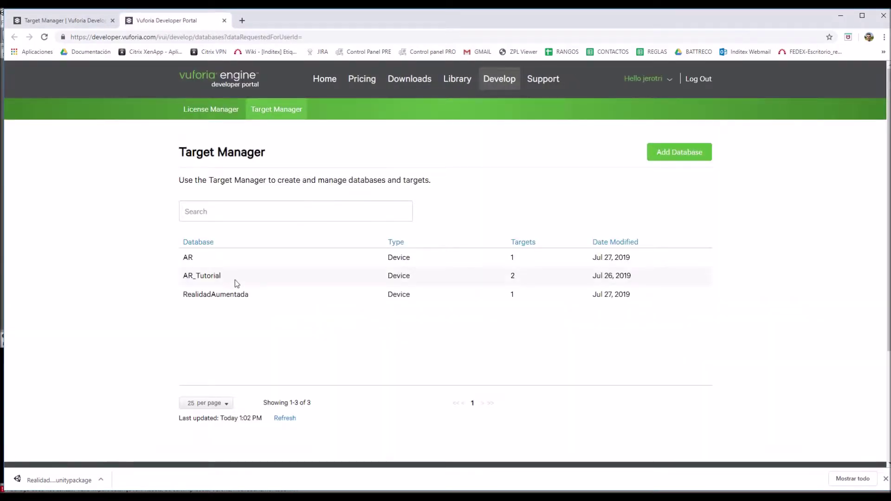
{"action": "left_click", "coordinate": [226, 297]}
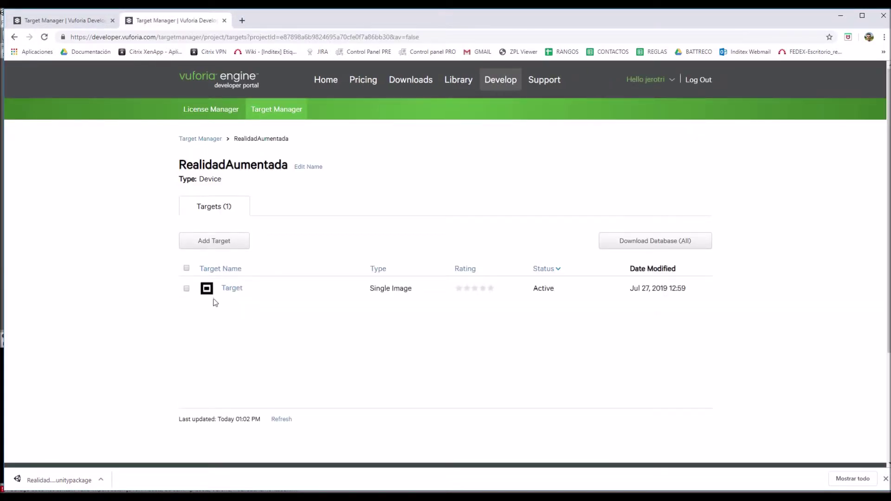
{"action": "left_click", "coordinate": [186, 289]}
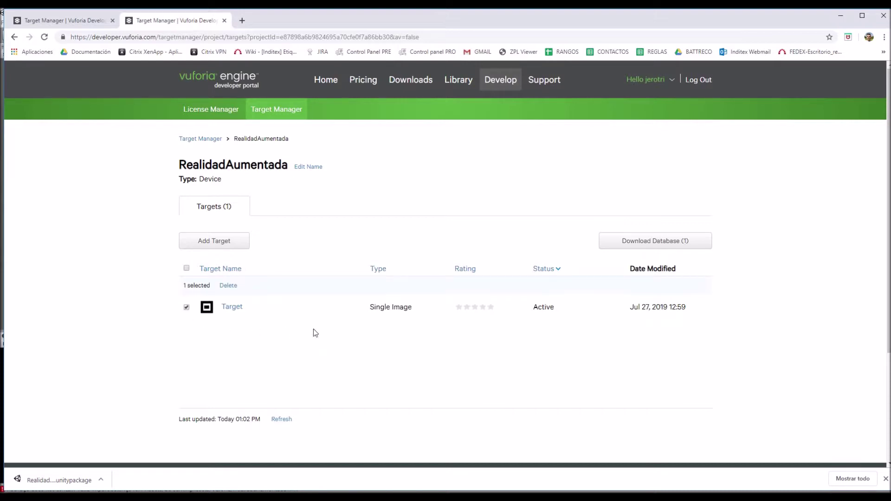
{"action": "left_click", "coordinate": [681, 246]}
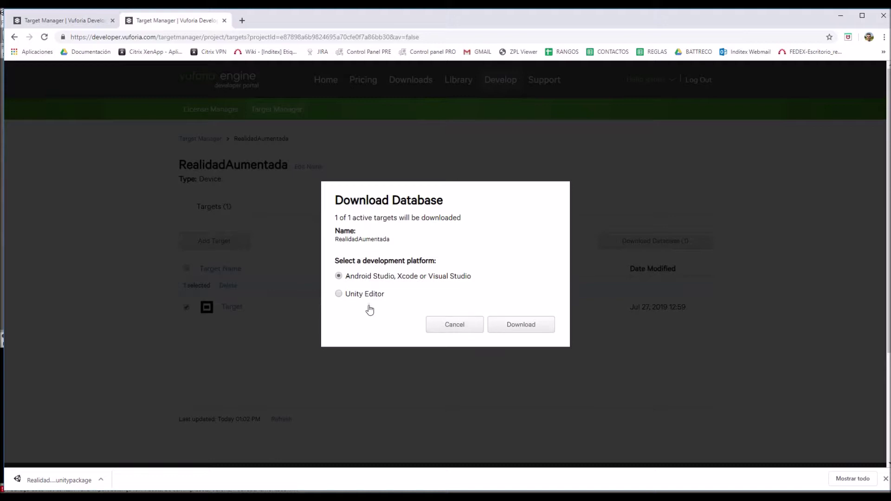
{"action": "left_click", "coordinate": [527, 324]}
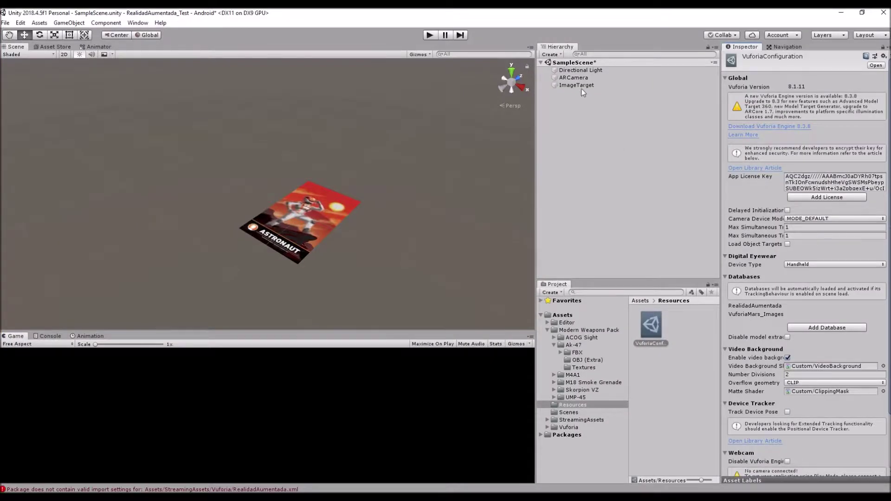
{"action": "left_click", "coordinate": [581, 85]}
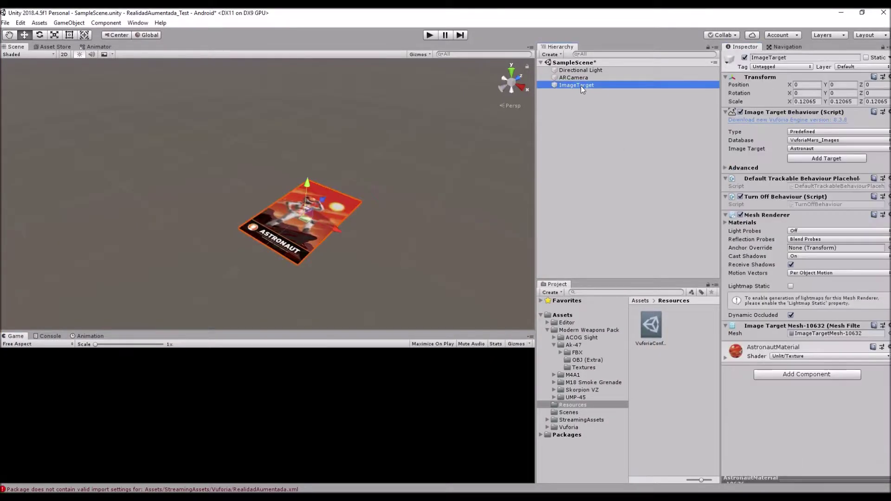
Delete the old image target, select ARCamera, and show the downloaded package in its folder
{"action": "key", "text": "Delete"}
{"action": "left_click", "coordinate": [574, 79]}
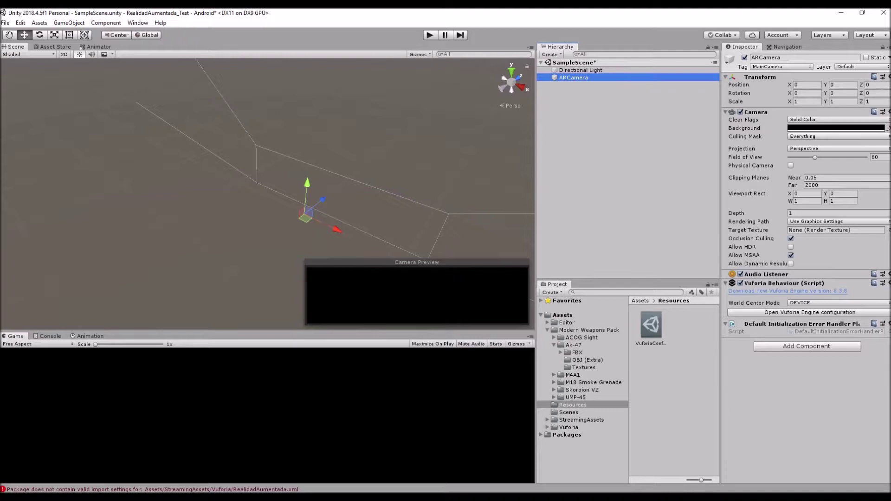
{"action": "key", "text": "alt+Tab"}
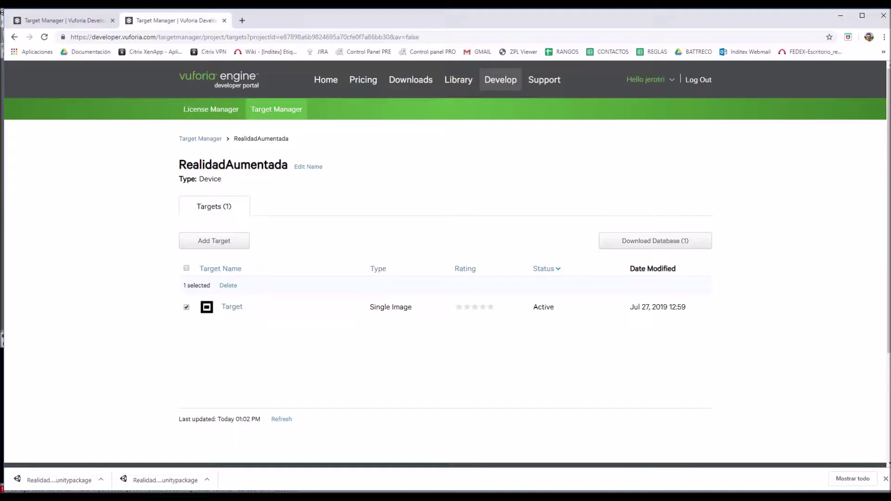
{"action": "right_click", "coordinate": [86, 482]}
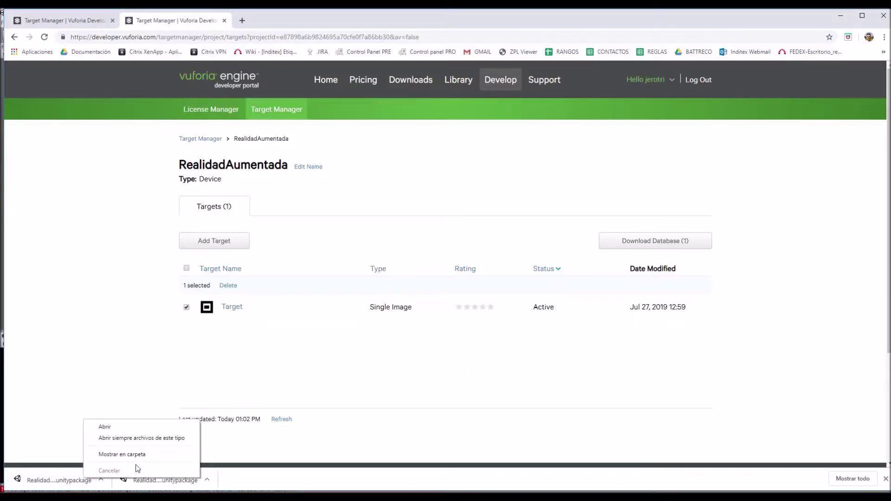
{"action": "left_click", "coordinate": [138, 455]}
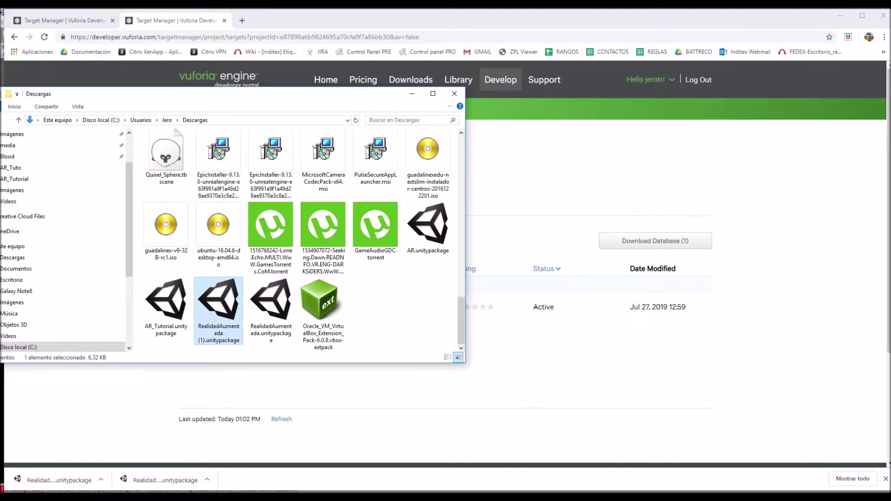
Import RealidadAumentada (1).unitypackage into the project and open the Vuforia Engine configuration
{"action": "key", "text": "alt+Tab"}
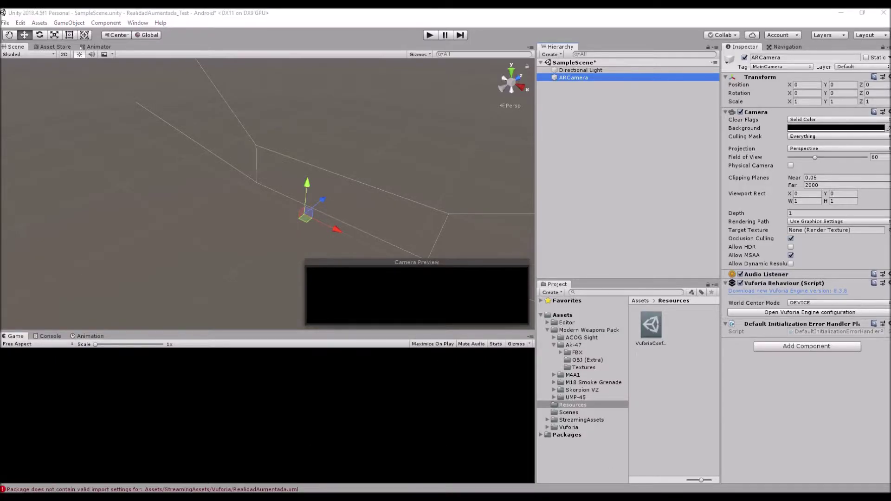
{"action": "mouse_move", "coordinate": [654, 497]}
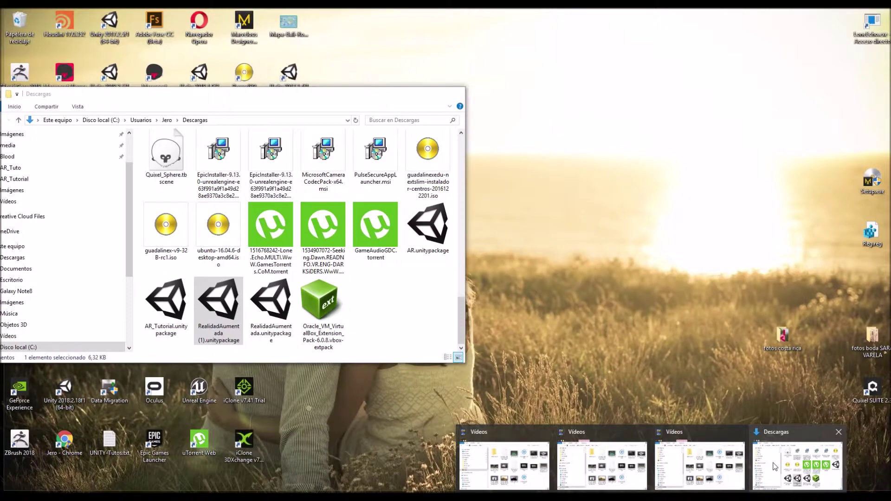
{"action": "left_click", "coordinate": [774, 466]}
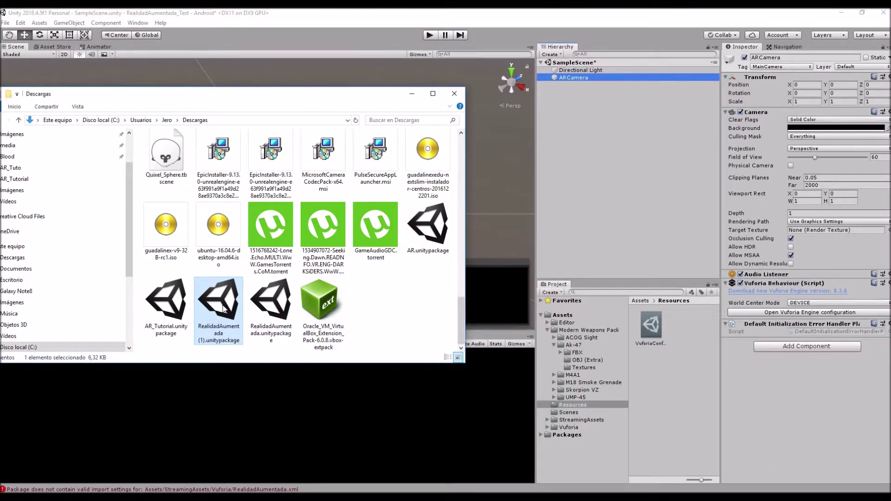
{"action": "left_click_drag", "start_coordinate": [223, 309], "coordinate": [580, 420]}
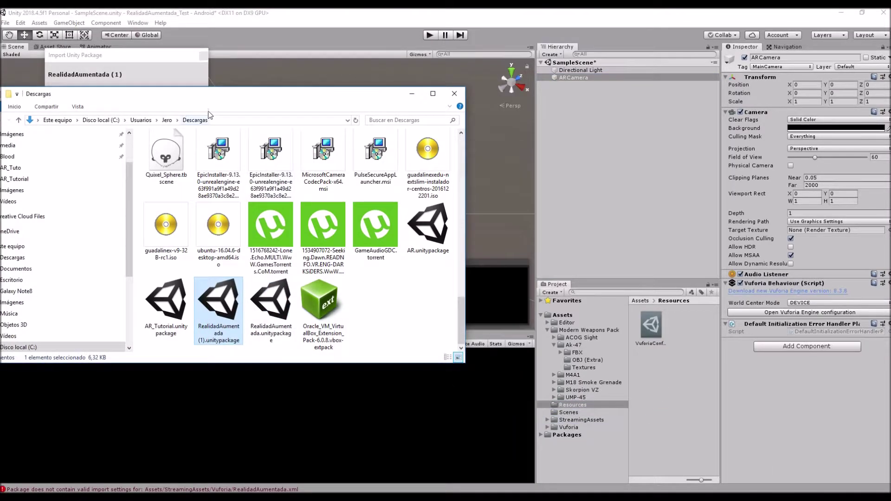
{"action": "left_click", "coordinate": [411, 94]}
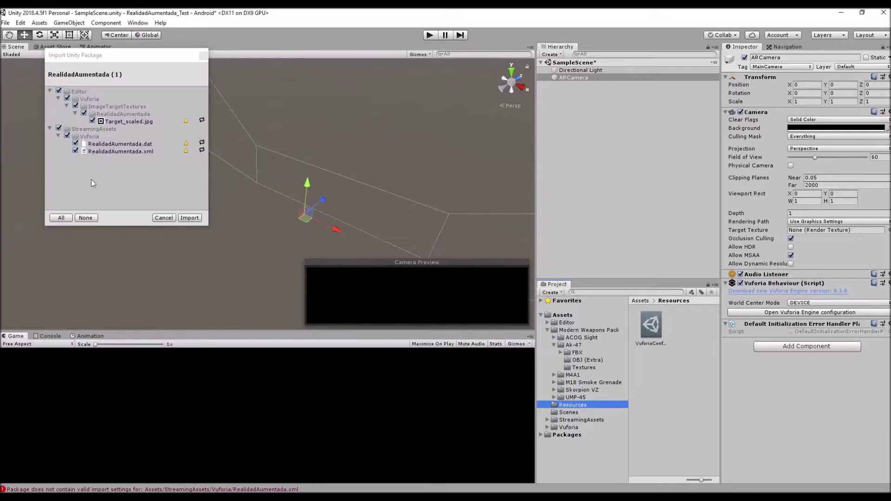
{"action": "left_click", "coordinate": [190, 219]}
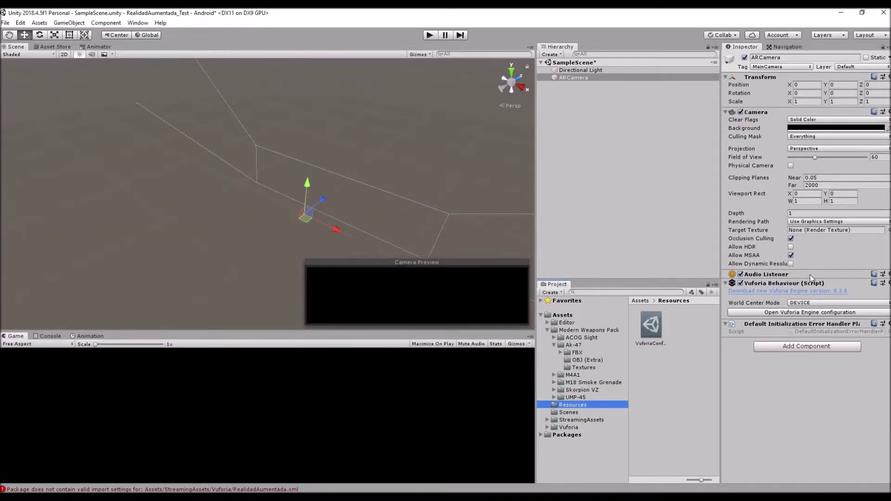
{"action": "left_click", "coordinate": [791, 313]}
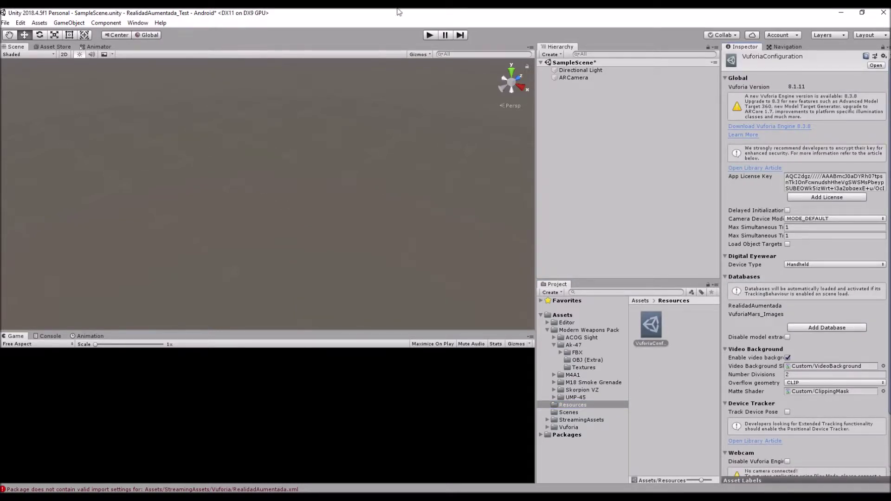
Create a Vuforia Image Target from GameObject > Vuforia Engine > Image and frame it
{"action": "left_click", "coordinate": [68, 23]}
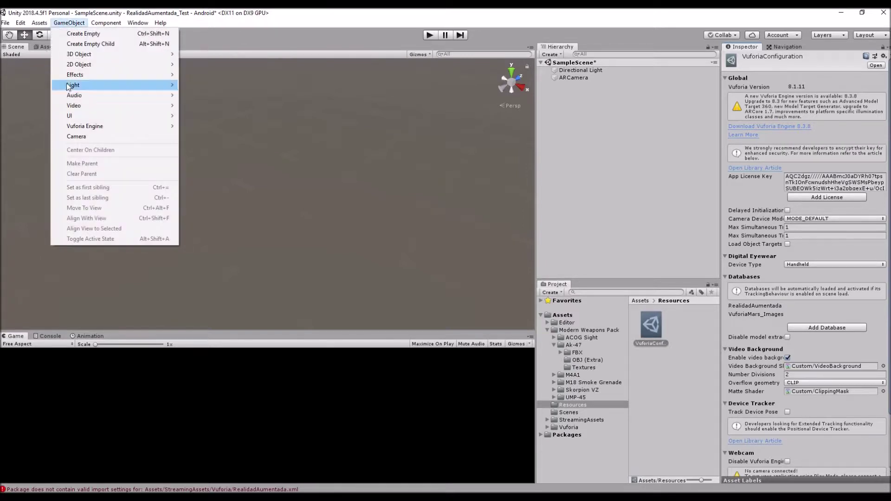
{"action": "mouse_move", "coordinate": [100, 128]}
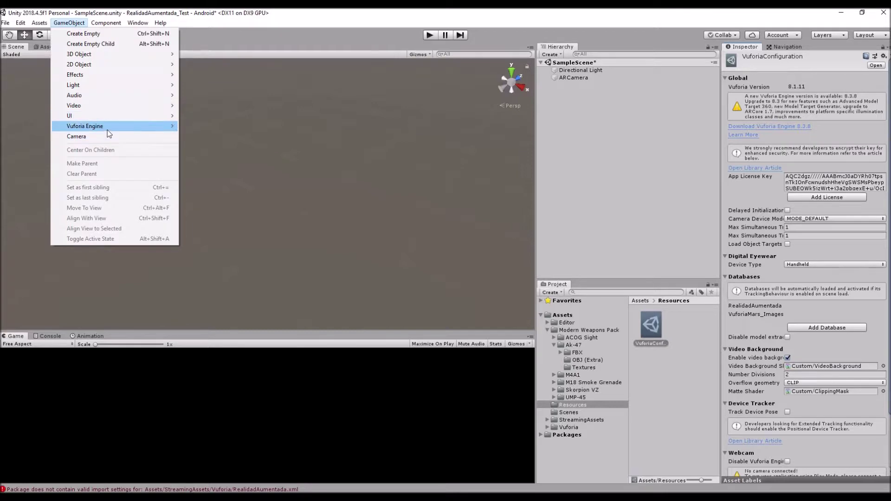
{"action": "left_click", "coordinate": [196, 140]}
{"action": "key", "text": "f"}
Zoom the Scene view out and open Modern Weapons Pack > Ak-47 > FBX in Project
{"action": "scroll", "coordinate": [312, 169], "scroll_direction": "down", "scroll_amount": 5}
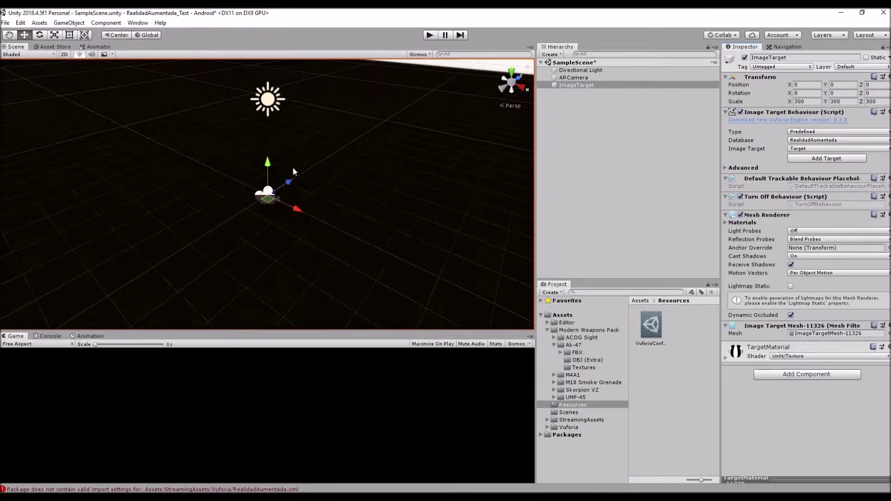
{"action": "scroll", "coordinate": [278, 163], "scroll_direction": "down", "scroll_amount": 2}
{"action": "scroll", "coordinate": [260, 172], "scroll_direction": "down", "scroll_amount": 2}
{"action": "scroll", "coordinate": [264, 167], "scroll_direction": "down", "scroll_amount": 2}
{"action": "scroll", "coordinate": [263, 177], "scroll_direction": "down", "scroll_amount": 3}
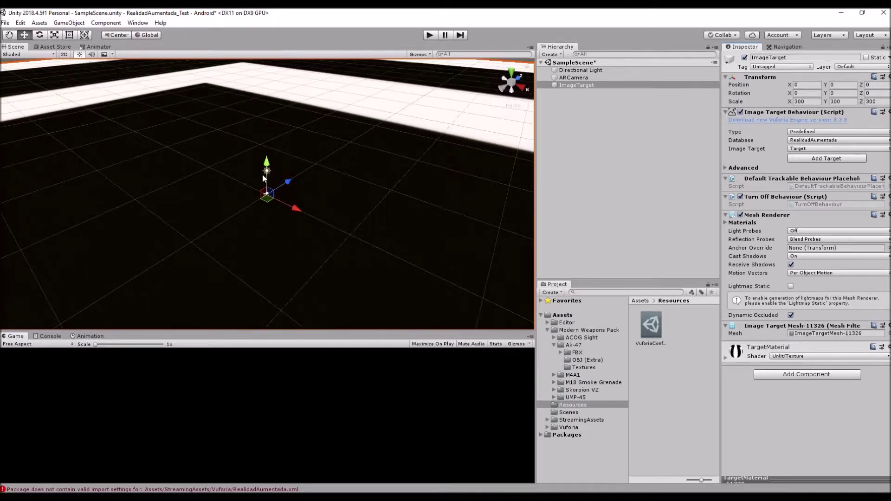
{"action": "scroll", "coordinate": [261, 167], "scroll_direction": "down", "scroll_amount": 2}
{"action": "scroll", "coordinate": [259, 162], "scroll_direction": "down", "scroll_amount": 2}
{"action": "scroll", "coordinate": [257, 177], "scroll_direction": "down", "scroll_amount": 2}
{"action": "scroll", "coordinate": [255, 183], "scroll_direction": "down", "scroll_amount": 2}
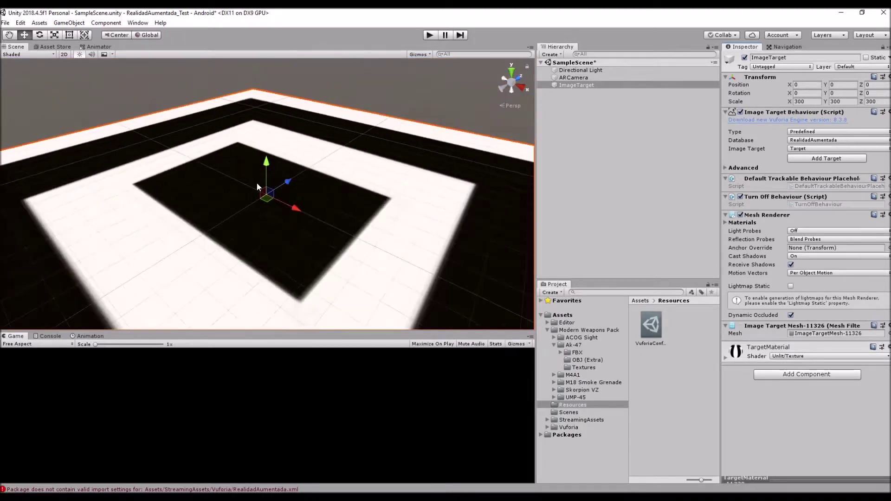
{"action": "scroll", "coordinate": [256, 187], "scroll_direction": "down", "scroll_amount": 2}
{"action": "scroll", "coordinate": [246, 195], "scroll_direction": "down", "scroll_amount": 3}
{"action": "scroll", "coordinate": [238, 200], "scroll_direction": "down", "scroll_amount": 3}
{"action": "scroll", "coordinate": [241, 197], "scroll_direction": "down", "scroll_amount": 2}
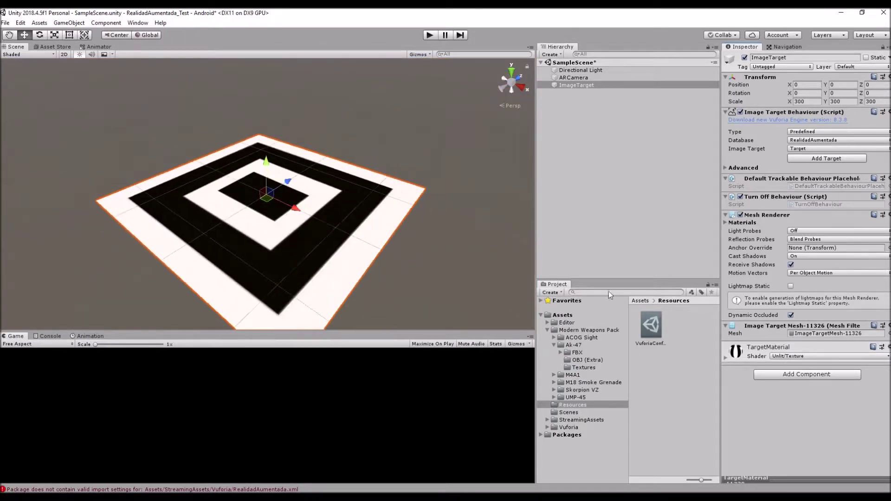
{"action": "left_click", "coordinate": [574, 346]}
{"action": "double_click", "coordinate": [663, 332]}
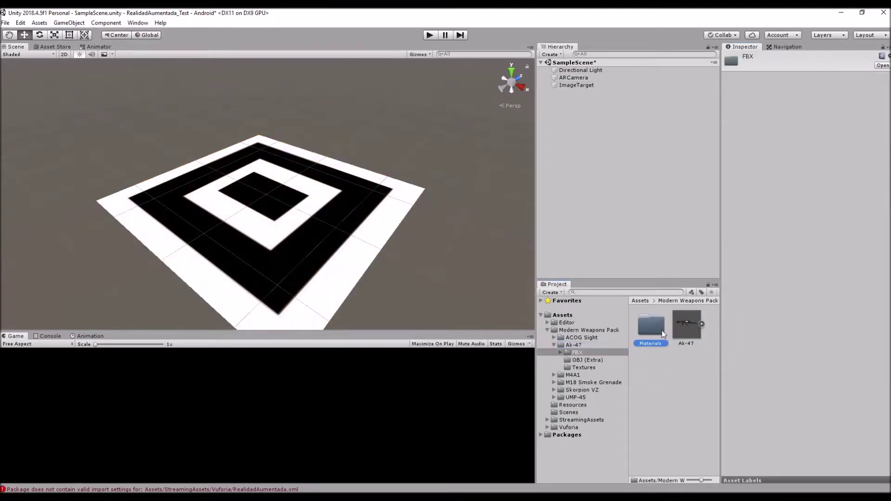
Place the Ak-47 FBX model in the scene at position 0, 0, 0
{"action": "left_click", "coordinate": [686, 331]}
{"action": "left_click_drag", "start_coordinate": [683, 325], "coordinate": [264, 194]}
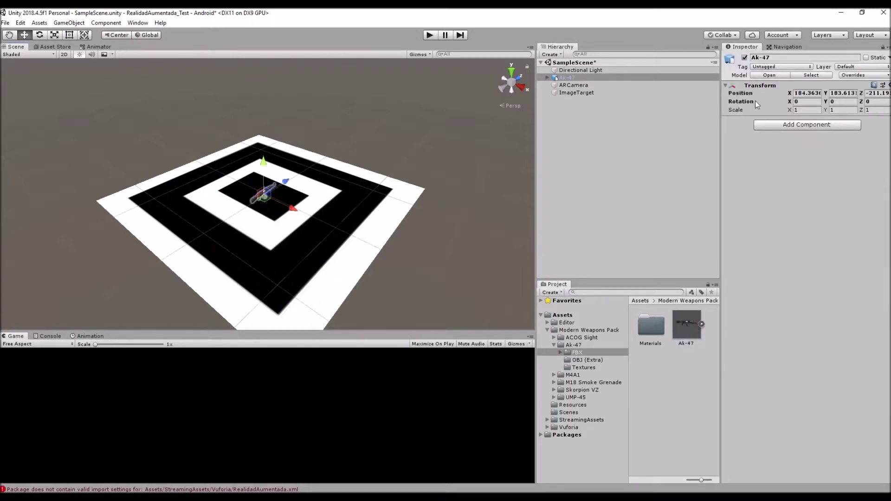
{"action": "left_click", "coordinate": [805, 93]}
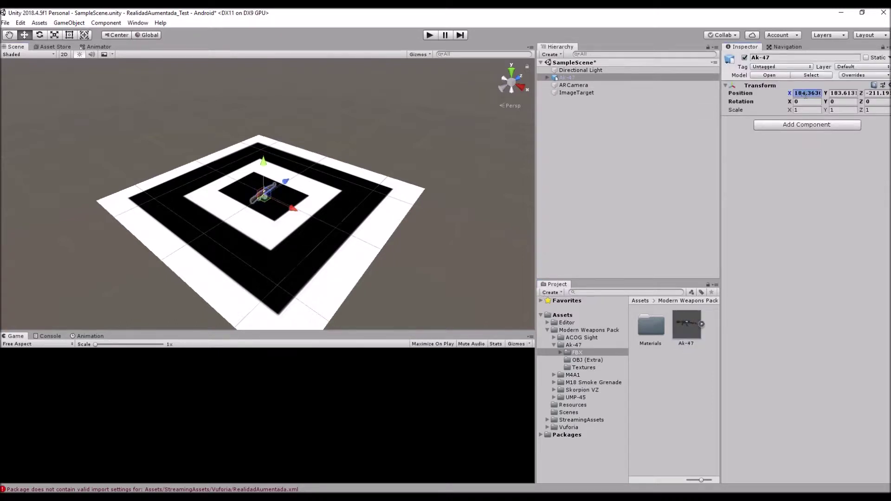
{"action": "left_click", "coordinate": [855, 88]}
{"action": "left_click", "coordinate": [726, 86]}
{"action": "left_click", "coordinate": [850, 94]}
{"action": "type", "text": "0"}
{"action": "key", "text": "Return"}
{"action": "left_click", "coordinate": [871, 93]}
{"action": "type", "text": "0"}
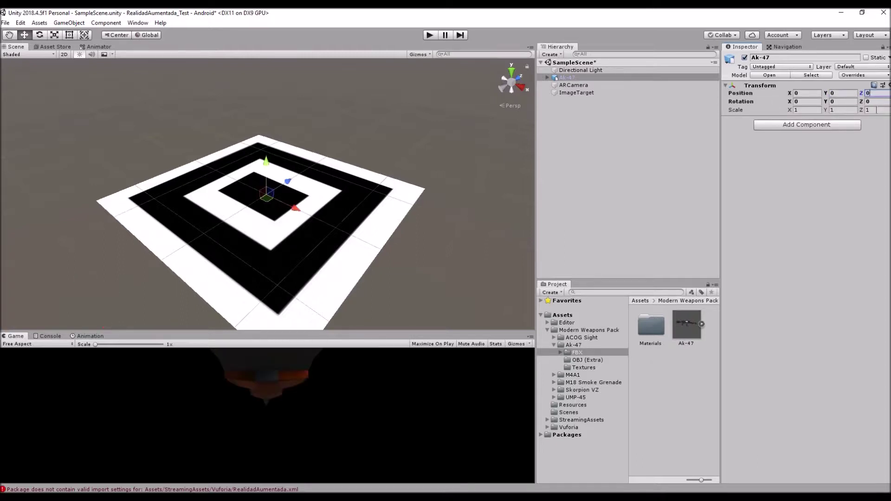
Scale the Ak-47 to 200, then settle on 160 on every axis
{"action": "scroll", "coordinate": [302, 245], "scroll_direction": "down", "scroll_amount": 2}
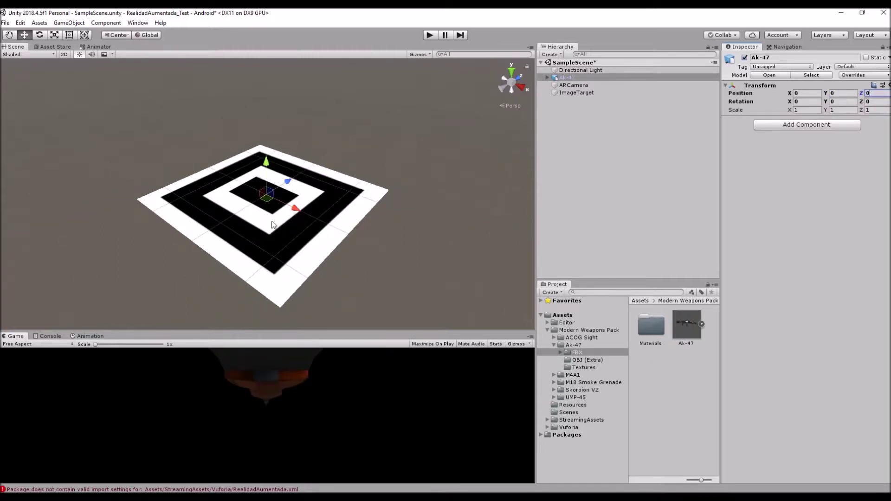
{"action": "left_click", "coordinate": [805, 109]}
{"action": "type", "text": "200"}
{"action": "left_click", "coordinate": [854, 110]}
{"action": "type", "text": "200"}
{"action": "key", "text": "Tab"}
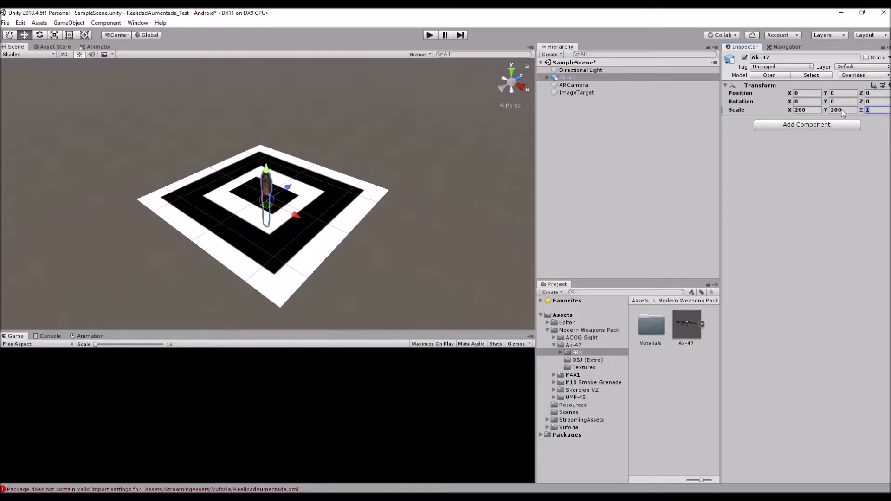
{"action": "type", "text": "200"}
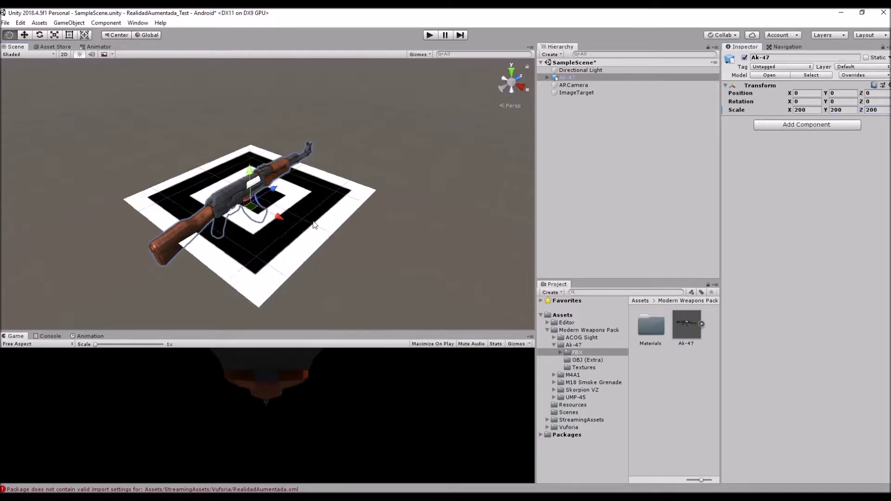
{"action": "left_click_drag", "start_coordinate": [356, 204], "coordinate": [247, 229], "text": "alt"}
{"action": "left_click", "coordinate": [819, 108]}
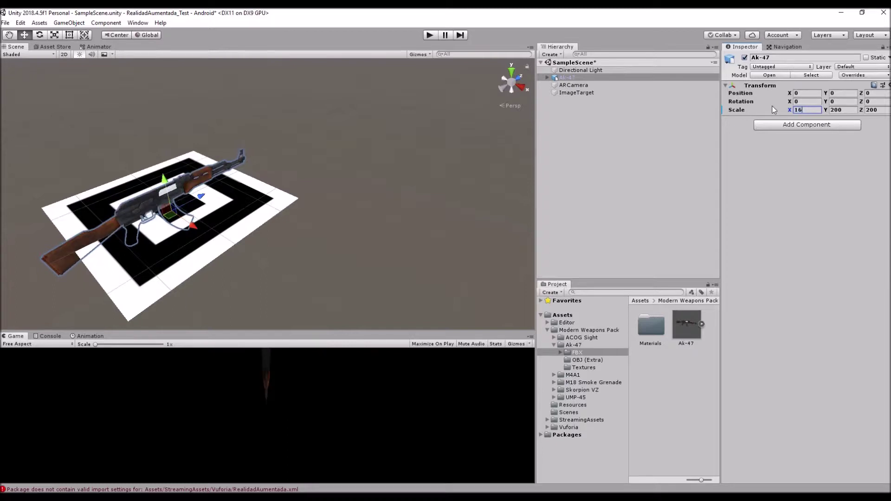
{"action": "type", "text": "160"}
{"action": "left_click", "coordinate": [845, 110]}
{"action": "type", "text": "150"}
{"action": "key", "text": "Tab"}
{"action": "type", "text": "16"}
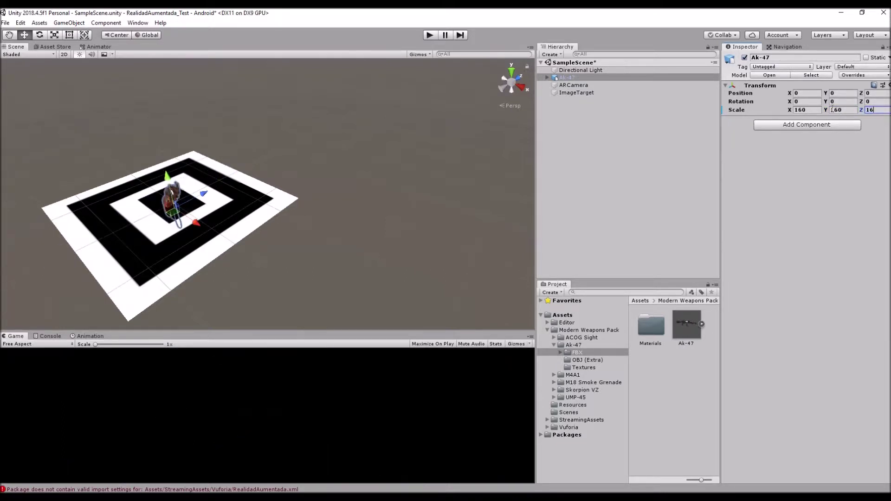
{"action": "type", "text": "0"}
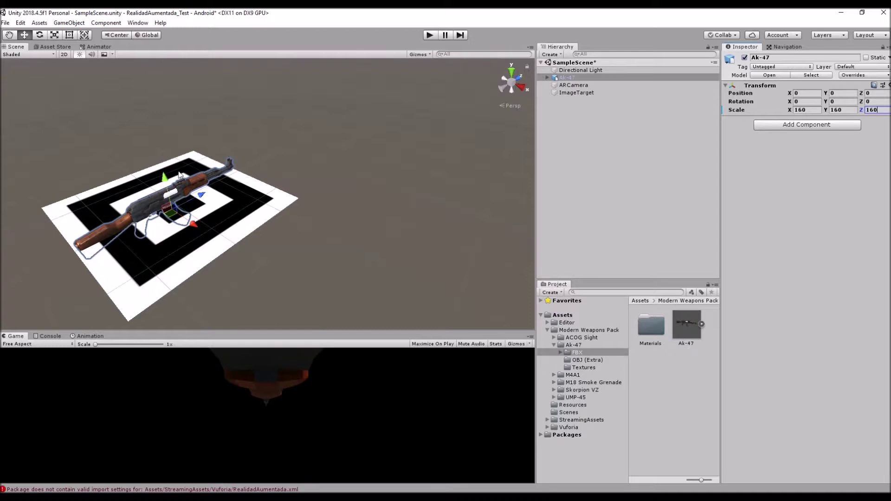
Raise the Ak-47 above the marker to Y 56.2
{"action": "left_click_drag", "start_coordinate": [167, 181], "coordinate": [168, 152]}
{"action": "mouse_move", "coordinate": [288, 286]}
{"action": "left_mouse_down", "text": "alt"}
{"action": "mouse_move", "coordinate": [306, 259]}
{"action": "mouse_move", "coordinate": [205, 226]}
{"action": "left_mouse_up", "text": "alt"}
{"action": "scroll", "coordinate": [216, 220], "scroll_direction": "up", "scroll_amount": 3}
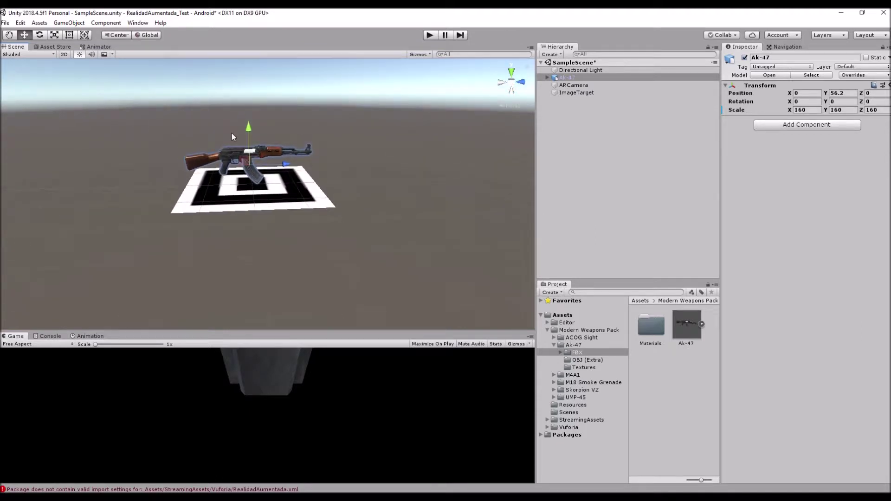
View the gun from the Front, toggling between perspective and orthographic projection
{"action": "left_click", "coordinate": [511, 88]}
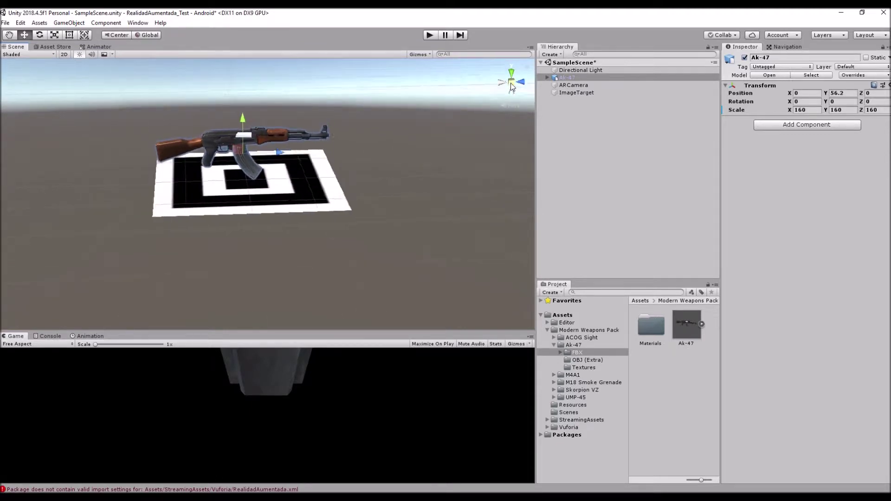
{"action": "left_click", "coordinate": [514, 106]}
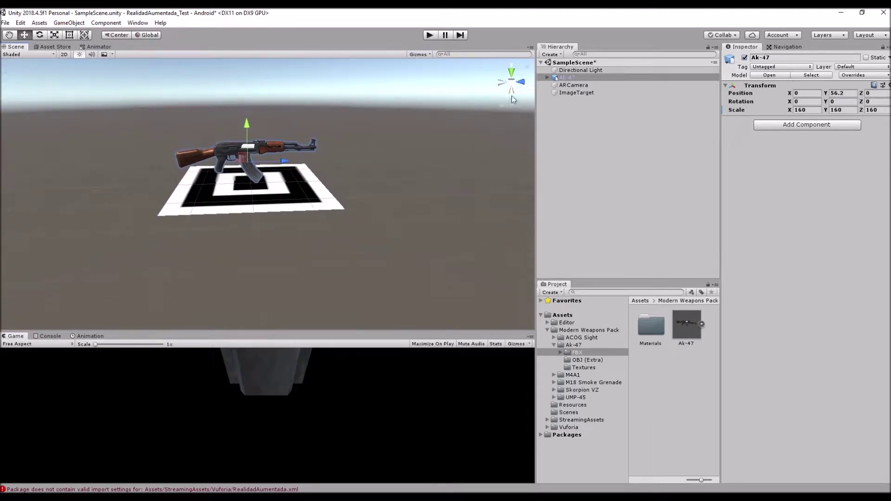
{"action": "left_click", "coordinate": [511, 82]}
{"action": "right_click", "coordinate": [514, 108]}
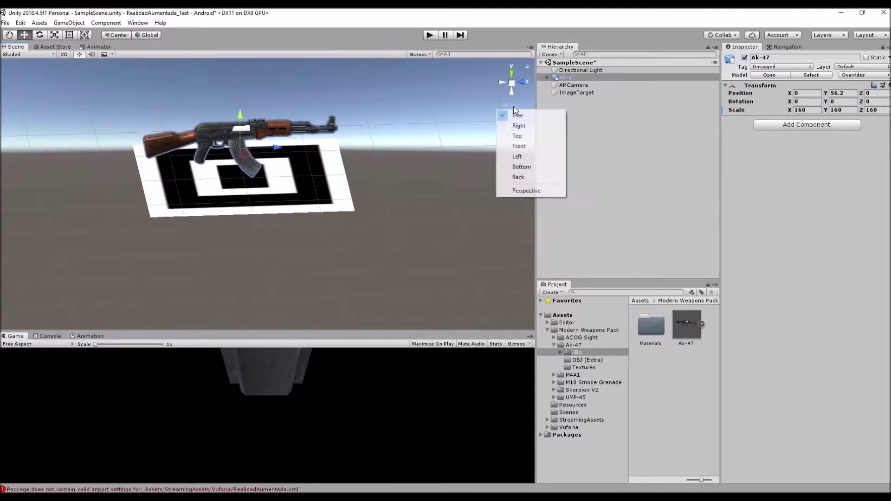
{"action": "left_click", "coordinate": [519, 146]}
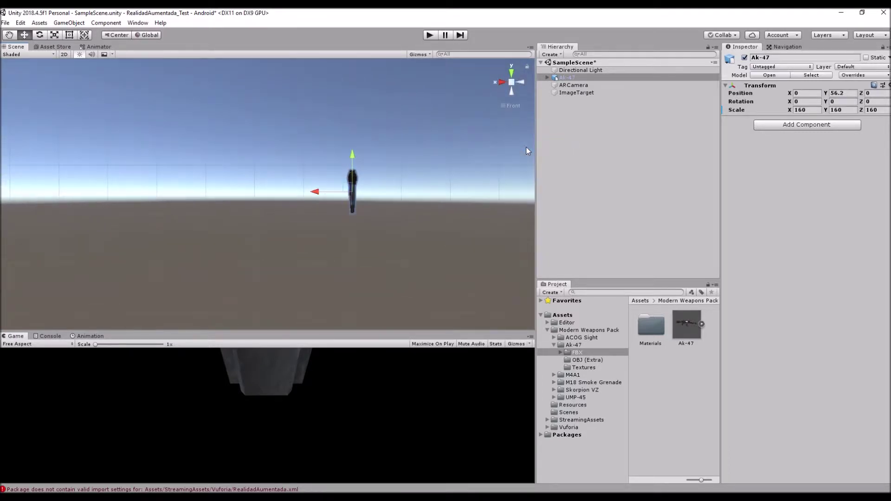
{"action": "left_click", "coordinate": [513, 107]}
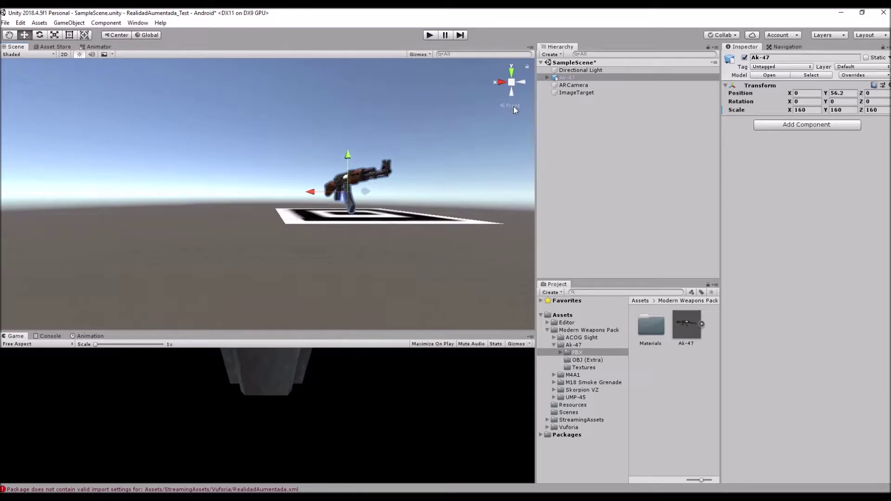
{"action": "left_click", "coordinate": [504, 106]}
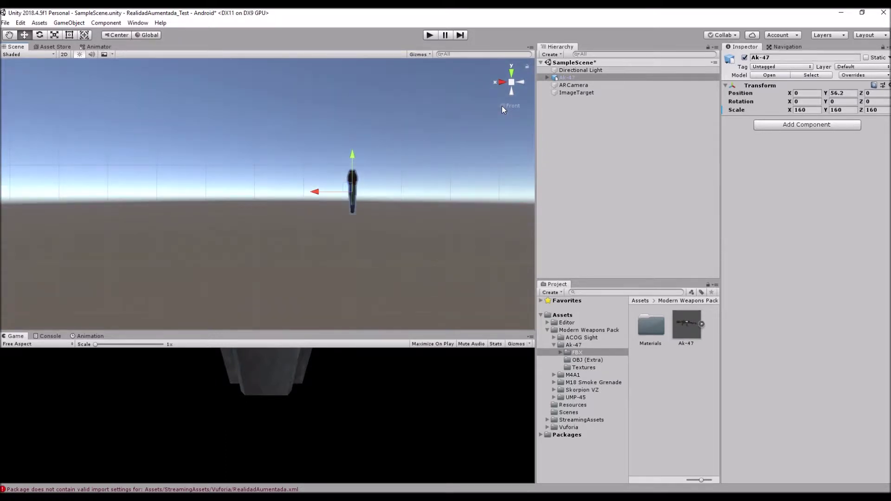
{"action": "left_click", "coordinate": [502, 106]}
{"action": "left_click", "coordinate": [502, 106]}
{"action": "left_click", "coordinate": [502, 105]}
{"action": "left_click", "coordinate": [508, 106]}
{"action": "left_click", "coordinate": [509, 106]}
View the gun from the Right side, then recentre and orbit to an overhead perspective
{"action": "right_click", "coordinate": [510, 106]}
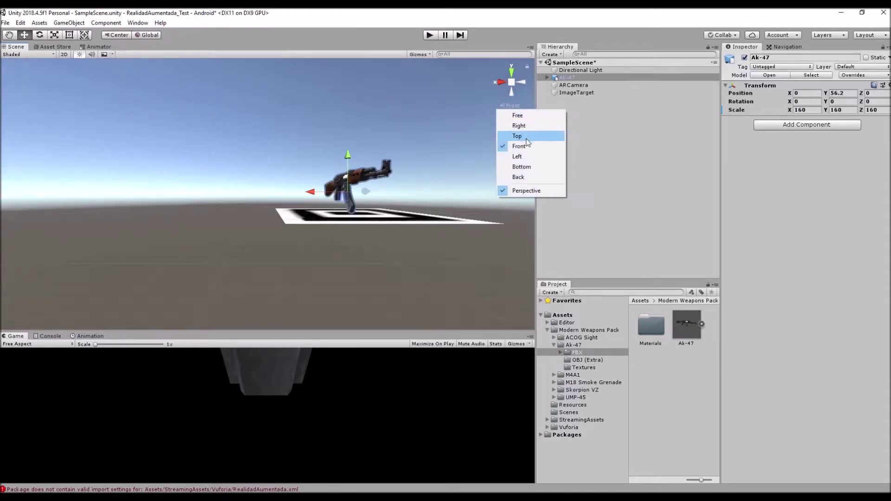
{"action": "left_click", "coordinate": [519, 126]}
{"action": "scroll", "coordinate": [201, 207], "scroll_direction": "up", "scroll_amount": 5}
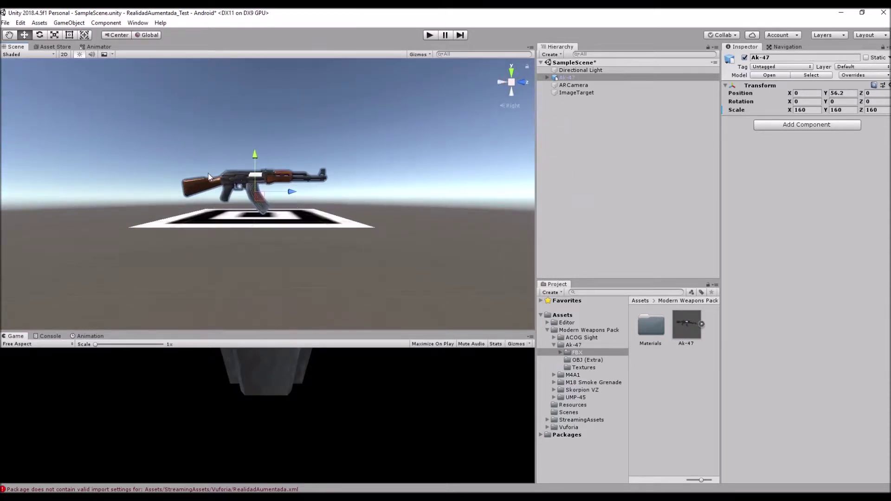
{"action": "left_click", "coordinate": [515, 107]}
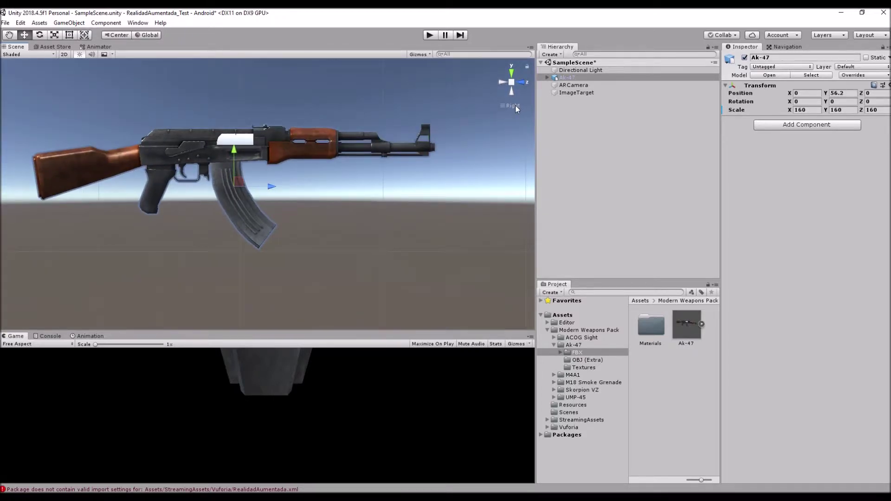
{"action": "left_click", "coordinate": [515, 105]}
{"action": "middle_click_drag", "start_coordinate": [357, 209], "coordinate": [329, 229]}
{"action": "scroll", "coordinate": [320, 233], "scroll_direction": "down", "scroll_amount": 2}
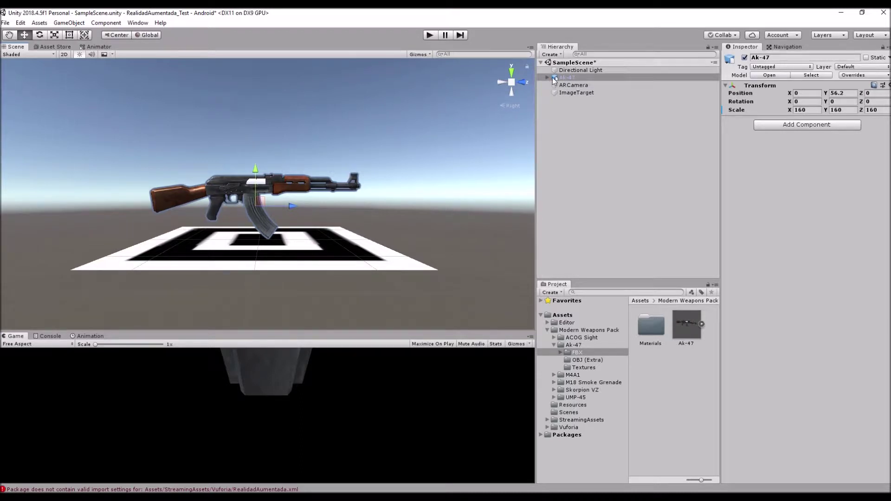
{"action": "mouse_move", "coordinate": [365, 196]}
{"action": "left_mouse_down", "text": "alt"}
{"action": "mouse_move", "coordinate": [261, 258]}
{"action": "mouse_move", "coordinate": [338, 308]}
{"action": "mouse_move", "coordinate": [330, 305]}
{"action": "left_mouse_up", "text": "alt"}
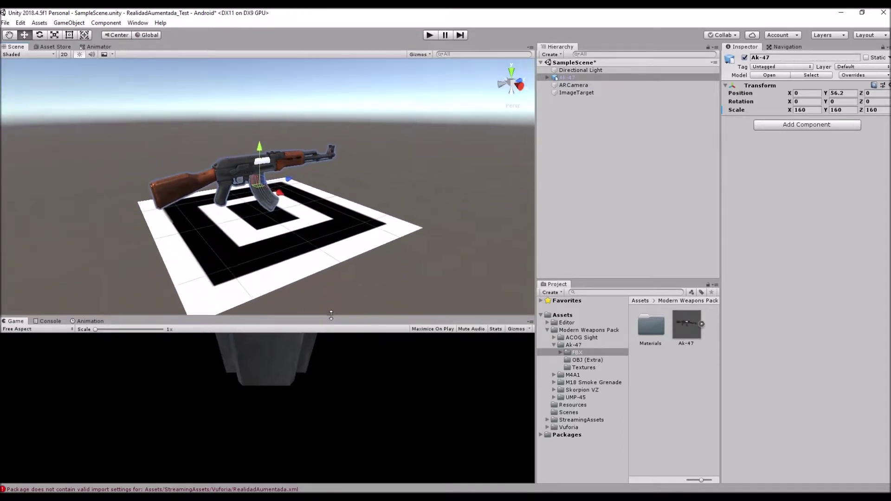
Select ARCamera and roughly move it sideways, back along Z and up toward the target
{"action": "left_click", "coordinate": [572, 84]}
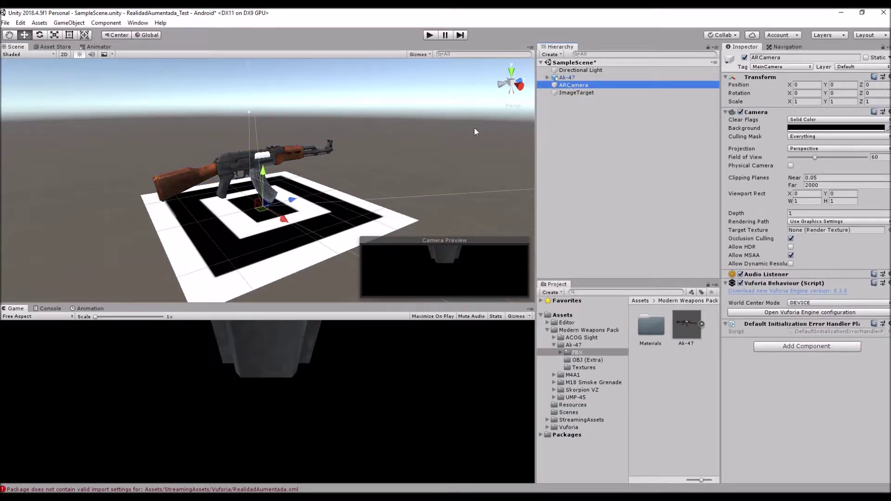
{"action": "left_click_drag", "start_coordinate": [283, 219], "coordinate": [220, 164]}
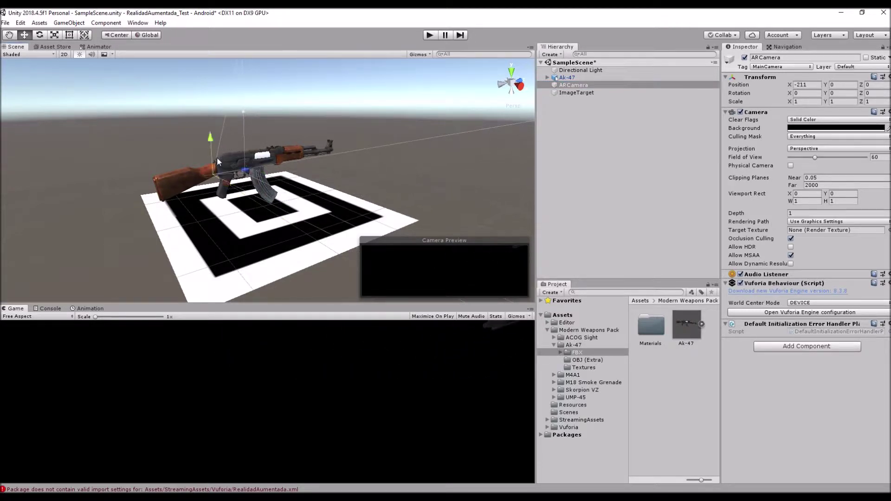
{"action": "left_click_drag", "start_coordinate": [220, 165], "coordinate": [219, 91]}
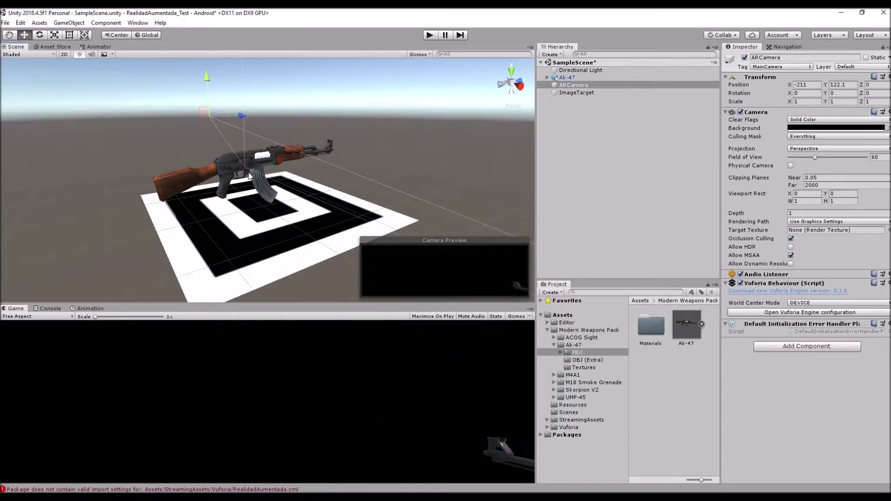
{"action": "middle_click_drag", "start_coordinate": [244, 133], "coordinate": [120, 218]}
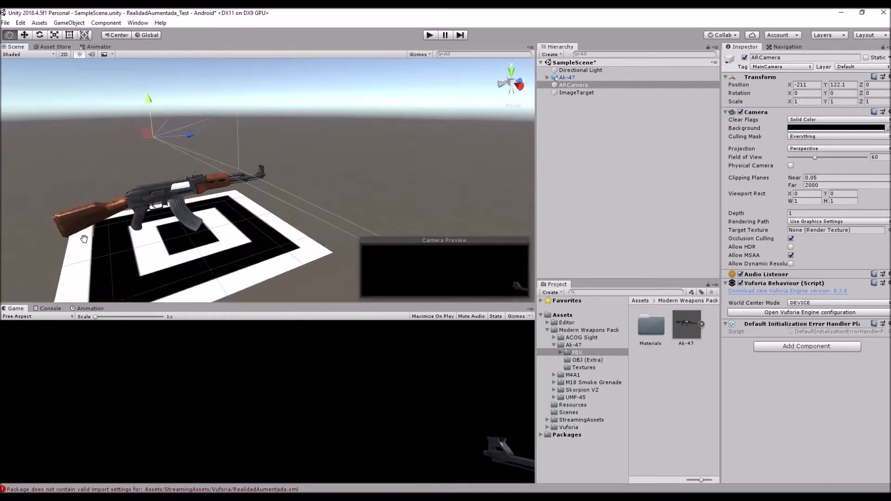
{"action": "key", "text": "ctrl+z"}
{"action": "mouse_move", "coordinate": [201, 194]}
{"action": "left_mouse_down"}
{"action": "mouse_move", "coordinate": [19, 238]}
{"action": "mouse_move", "coordinate": [68, 214]}
{"action": "left_mouse_up"}
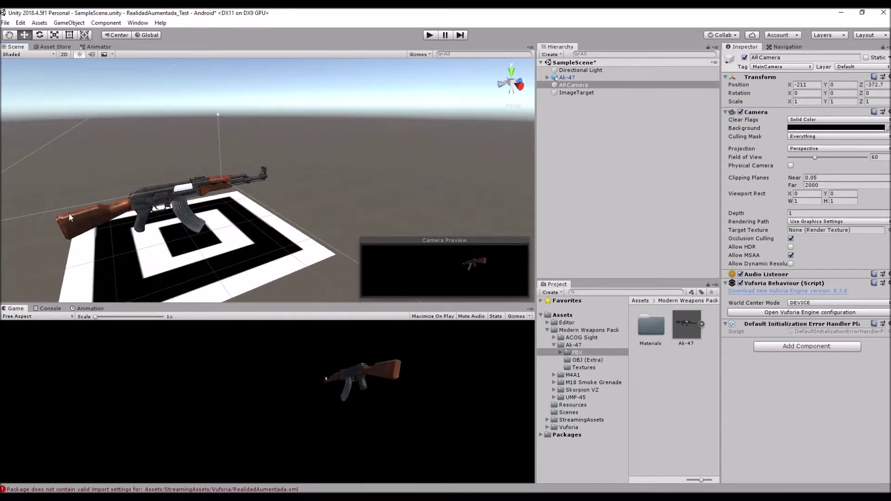
{"action": "scroll", "coordinate": [69, 219], "scroll_direction": "down", "scroll_amount": 5}
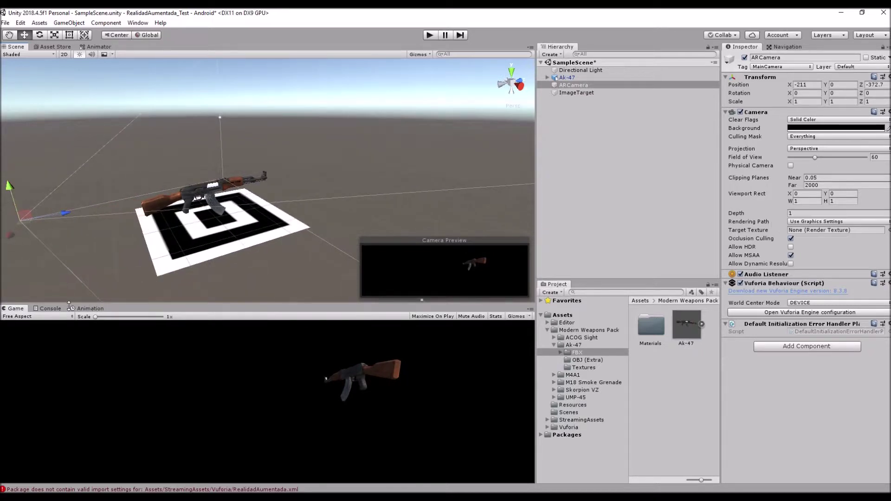
{"action": "left_click_drag", "start_coordinate": [11, 192], "coordinate": [12, 150]}
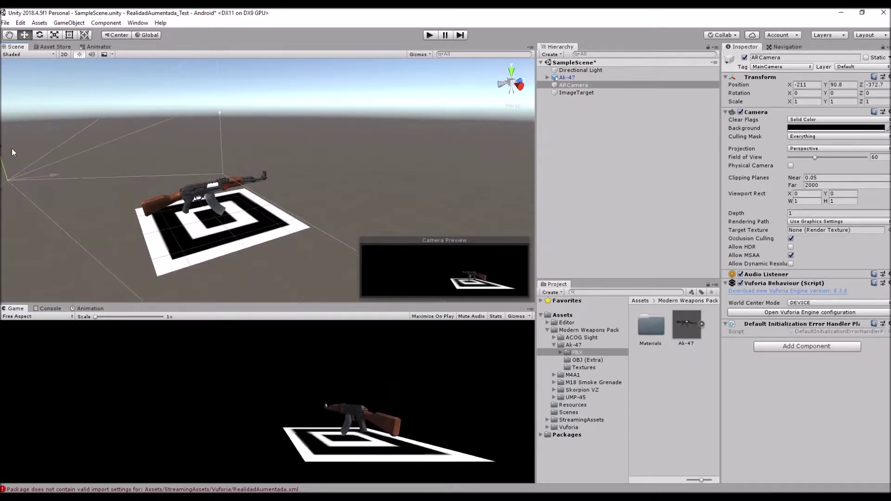
{"action": "mouse_move", "coordinate": [152, 192]}
{"action": "left_mouse_down", "text": "alt"}
{"action": "mouse_move", "coordinate": [506, 194]}
{"action": "mouse_move", "coordinate": [228, 221]}
{"action": "mouse_move", "coordinate": [293, 218]}
{"action": "left_mouse_up", "text": "alt"}
Zero the camera's position fields, then drag it to 0, 139.5, -348.4
{"action": "left_click", "coordinate": [808, 85]}
{"action": "type", "text": "0"}
{"action": "key", "text": "Tab"}
{"action": "type", "text": "0"}
{"action": "key", "text": "Tab"}
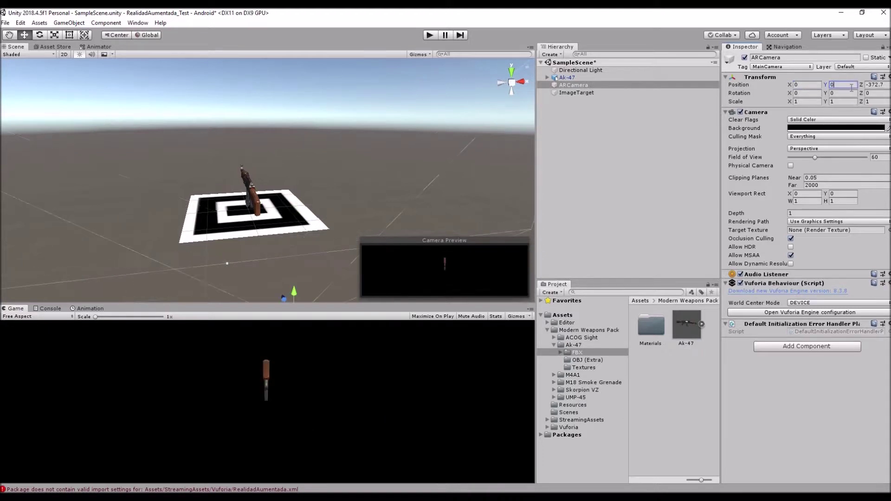
{"action": "type", "text": "0"}
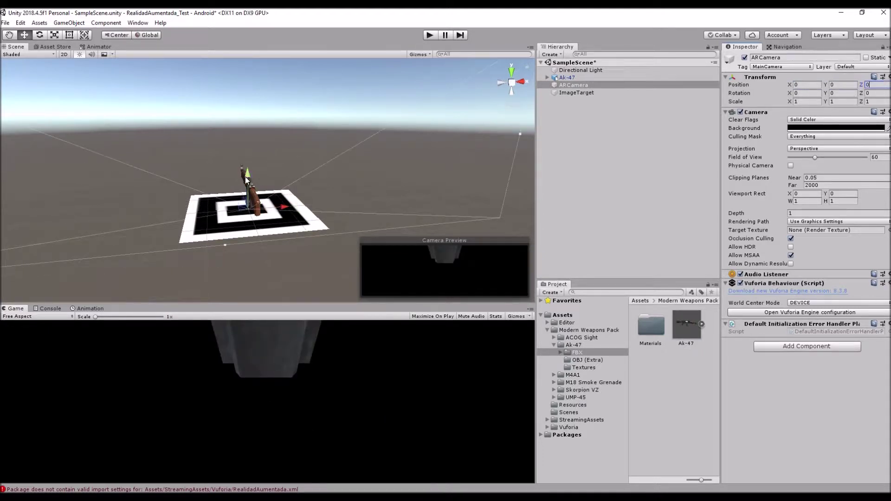
{"action": "left_click_drag", "start_coordinate": [247, 181], "coordinate": [250, 141]}
{"action": "scroll", "coordinate": [188, 187], "scroll_direction": "down", "scroll_amount": 2}
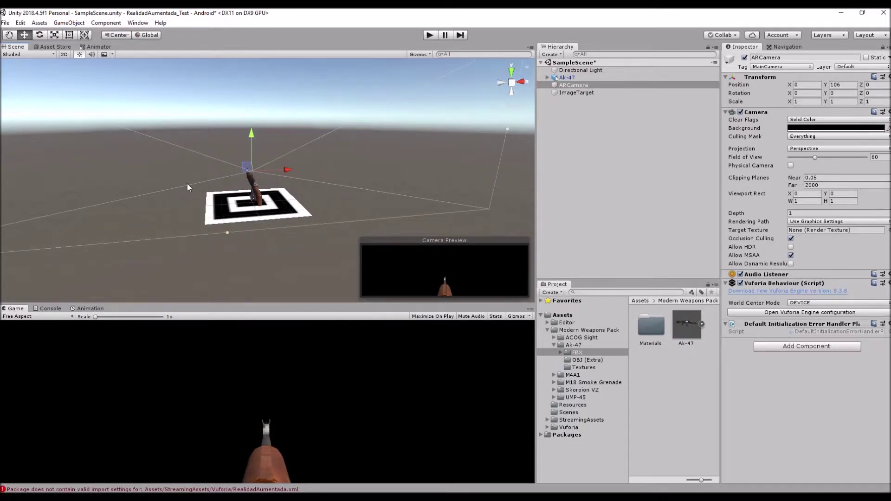
{"action": "mouse_move", "coordinate": [155, 179]}
{"action": "left_mouse_down", "text": "alt"}
{"action": "mouse_move", "coordinate": [311, 173]}
{"action": "mouse_move", "coordinate": [436, 208]}
{"action": "left_mouse_up", "text": "alt"}
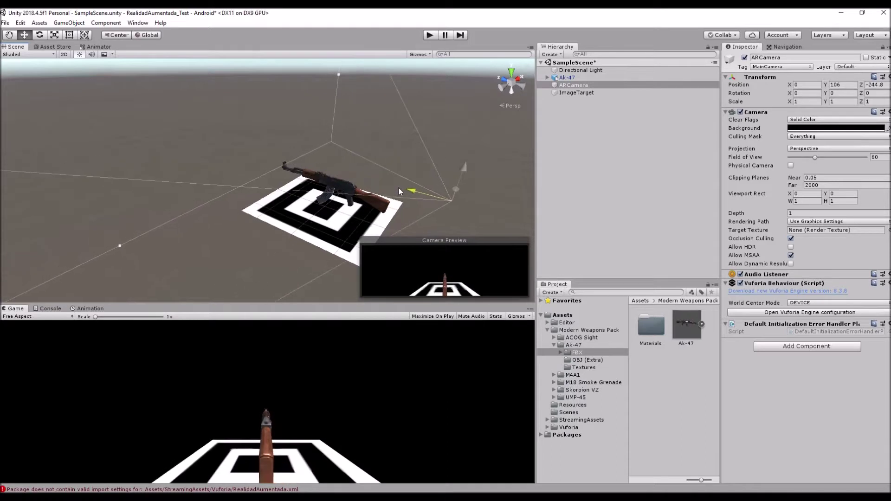
{"action": "left_click_drag", "start_coordinate": [436, 207], "coordinate": [433, 208]}
{"action": "middle_click_drag", "start_coordinate": [455, 207], "coordinate": [407, 202]}
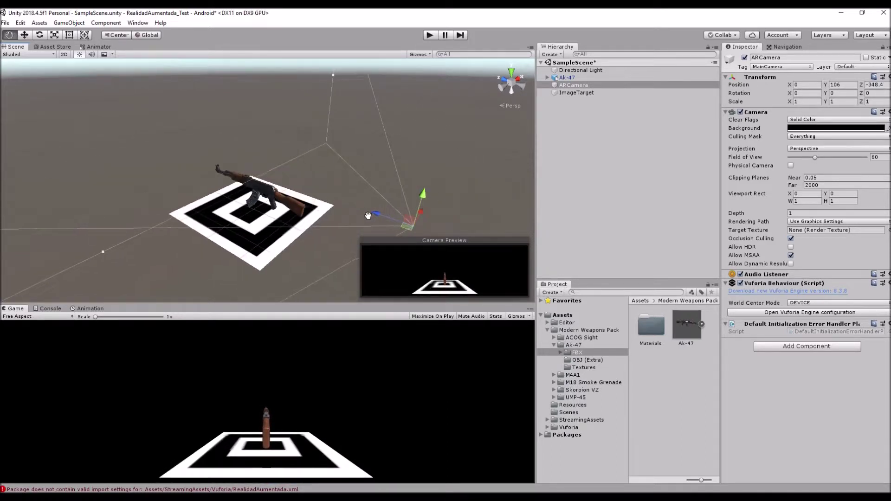
{"action": "left_click_drag", "start_coordinate": [422, 199], "coordinate": [423, 181]}
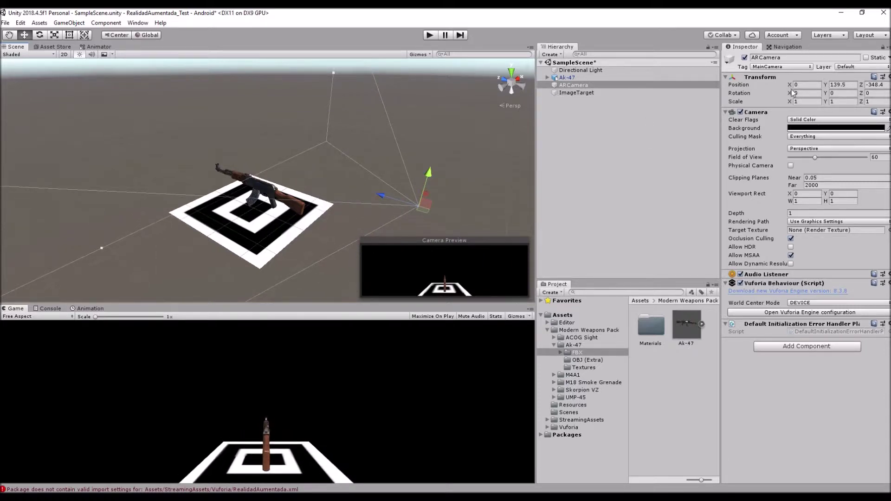
Tilt the AR camera downward to an X rotation of about 9°
{"action": "left_click_drag", "start_coordinate": [790, 93], "coordinate": [801, 95]}
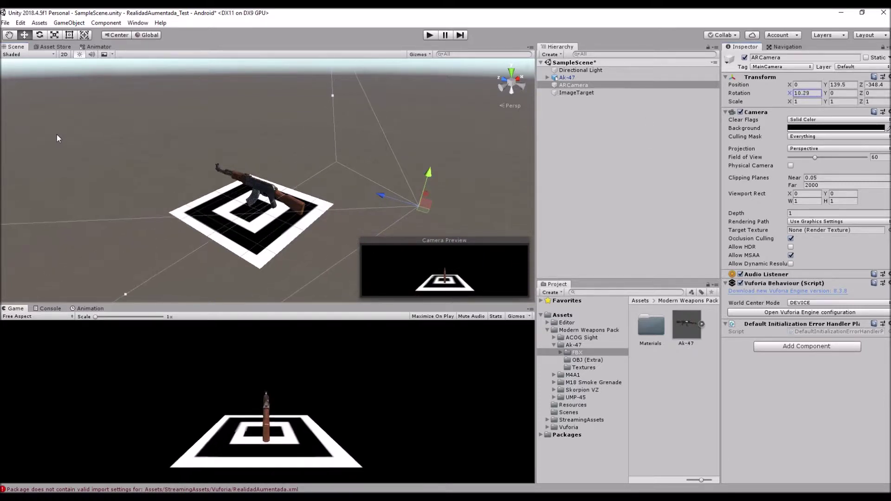
{"action": "left_click_drag", "start_coordinate": [61, 137], "coordinate": [66, 194]}
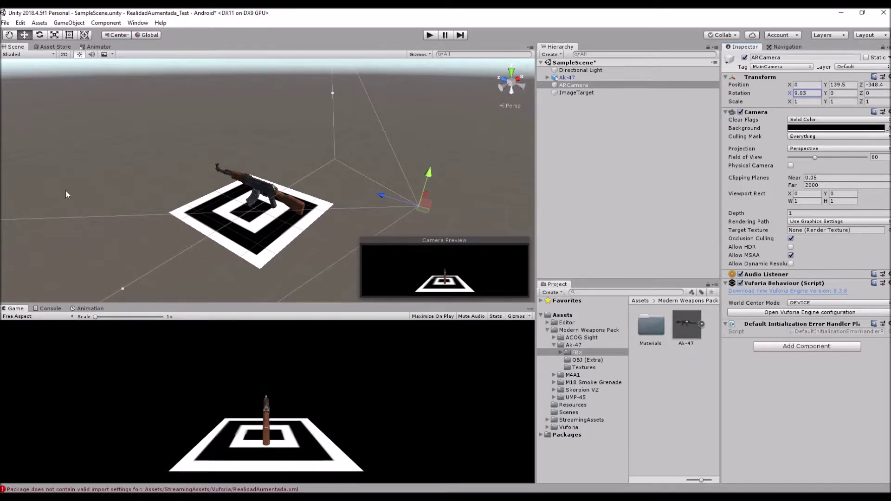
{"action": "left_click", "coordinate": [269, 193]}
{"action": "left_click", "coordinate": [836, 101]}
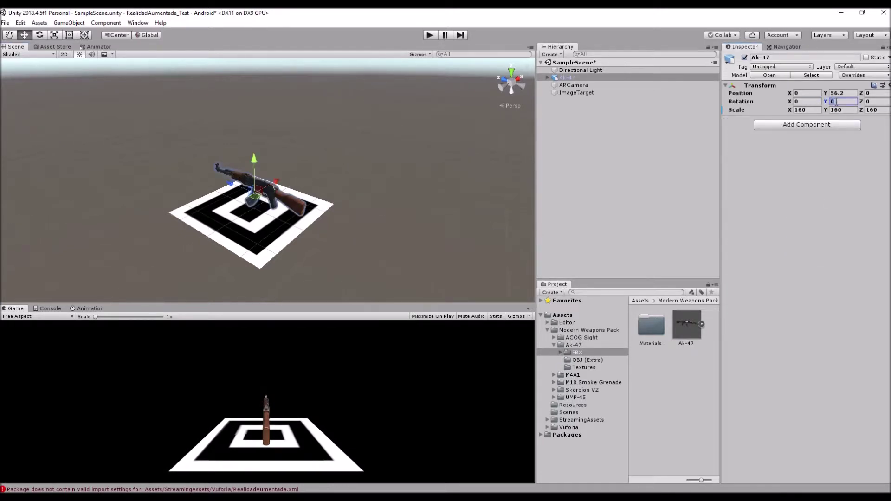
Rotate the Ak-47 90° around Y and clear the Console errors
{"action": "type", "text": "90"}
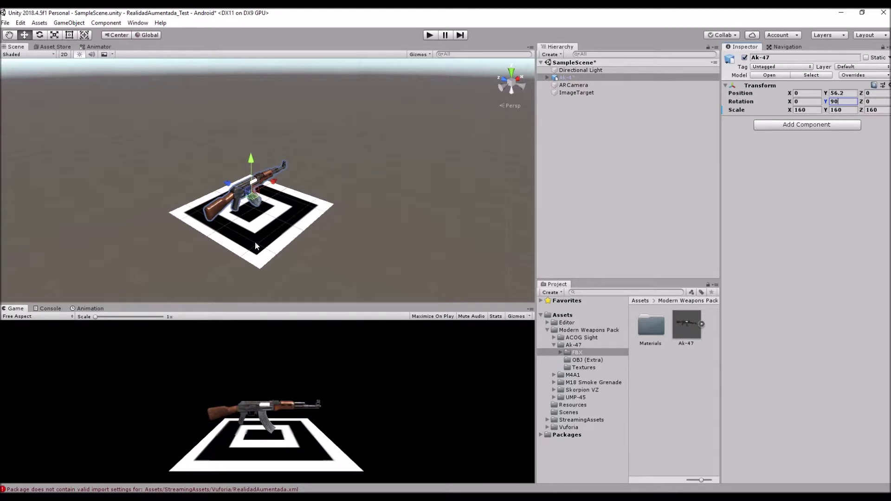
{"action": "left_click", "coordinate": [48, 310]}
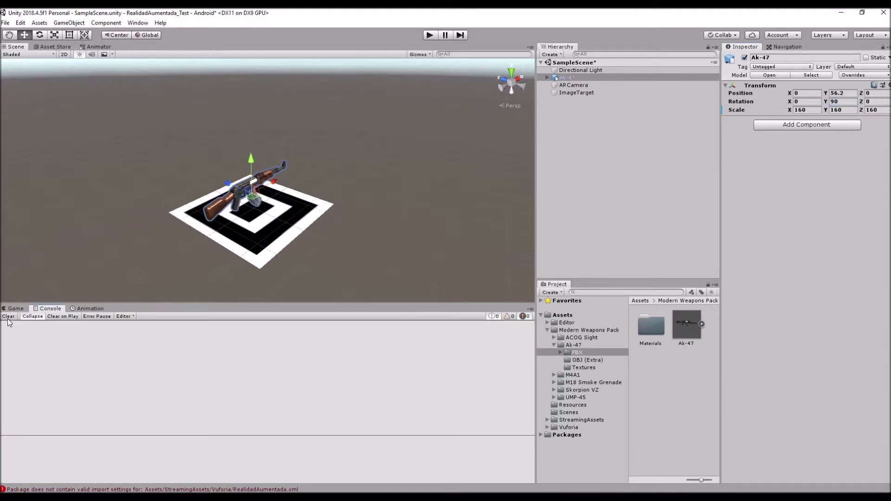
{"action": "left_click", "coordinate": [10, 316]}
{"action": "left_click", "coordinate": [14, 308]}
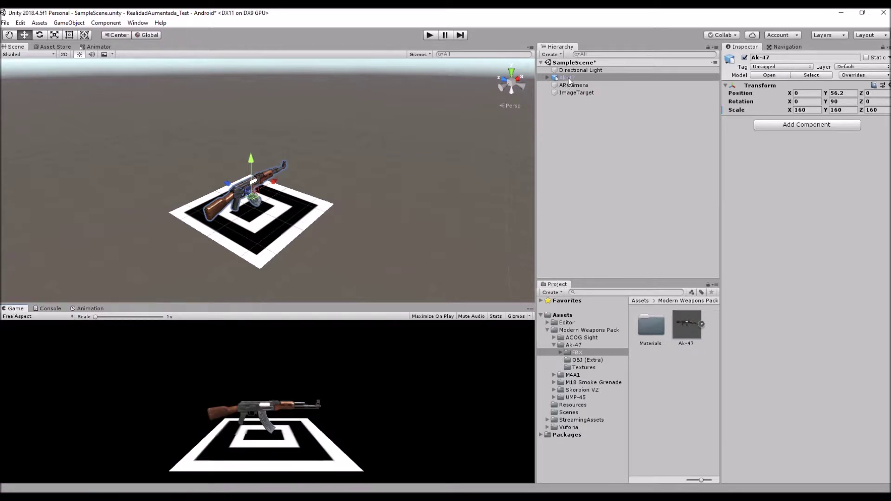
Make the Ak-47 a child of ImageTarget in the Hierarchy
{"action": "left_click", "coordinate": [576, 92]}
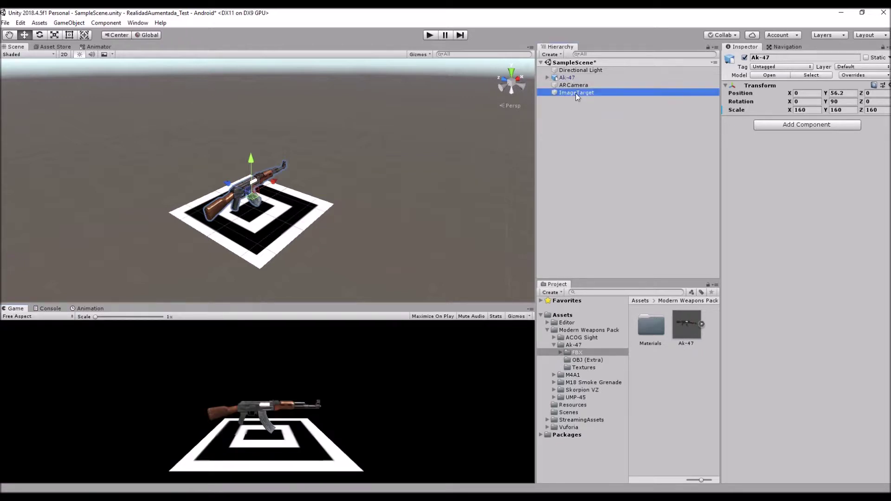
{"action": "left_click", "coordinate": [572, 77]}
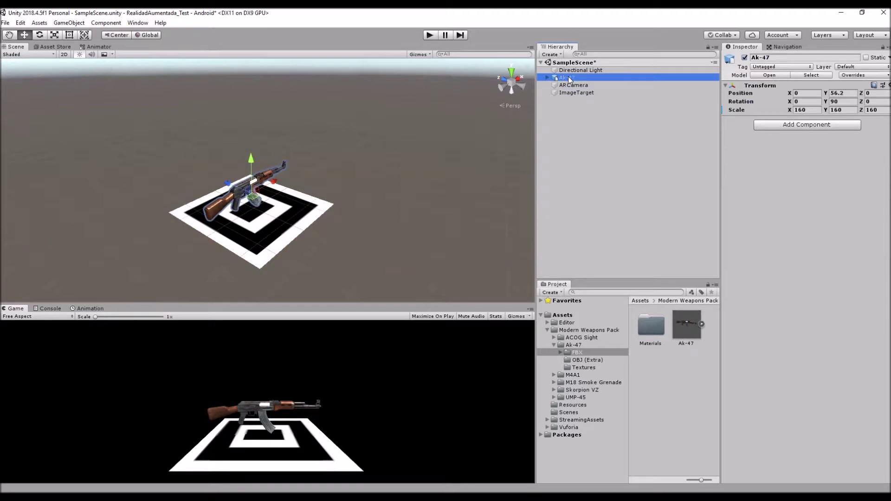
{"action": "left_click_drag", "start_coordinate": [569, 79], "coordinate": [574, 96]}
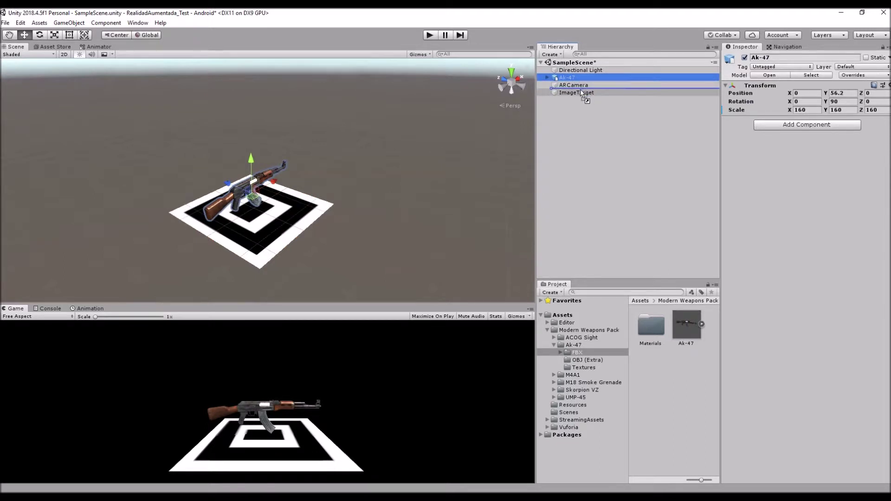
{"action": "left_click_drag", "start_coordinate": [573, 93], "coordinate": [573, 93]}
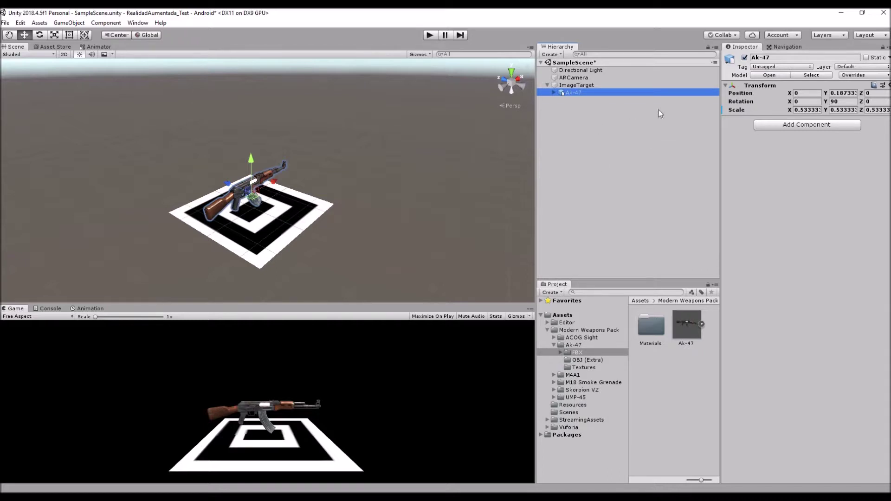
{"action": "left_click", "coordinate": [6, 23]}
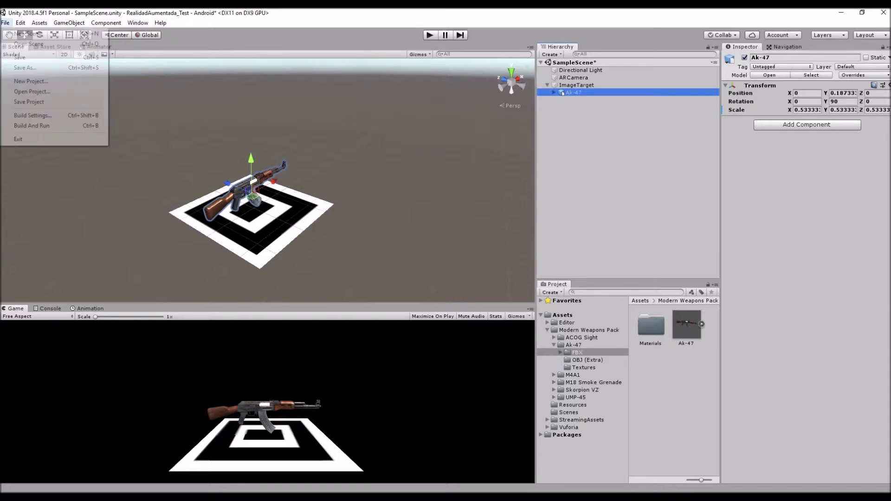
{"action": "mouse_move", "coordinate": [20, 23]}
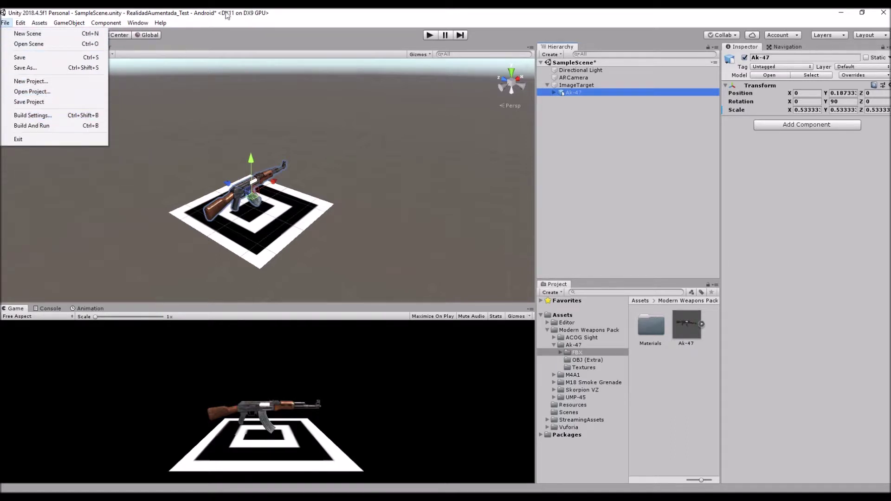
{"action": "left_click", "coordinate": [576, 77]}
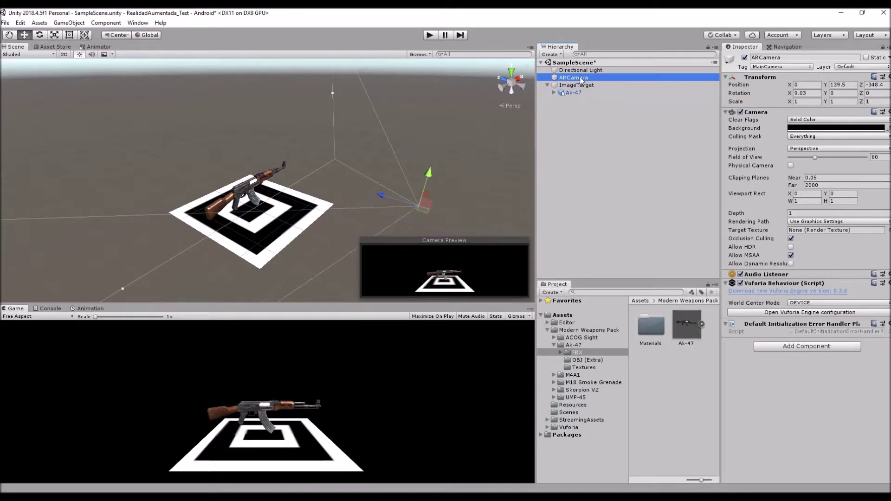
{"action": "left_click", "coordinate": [799, 313]}
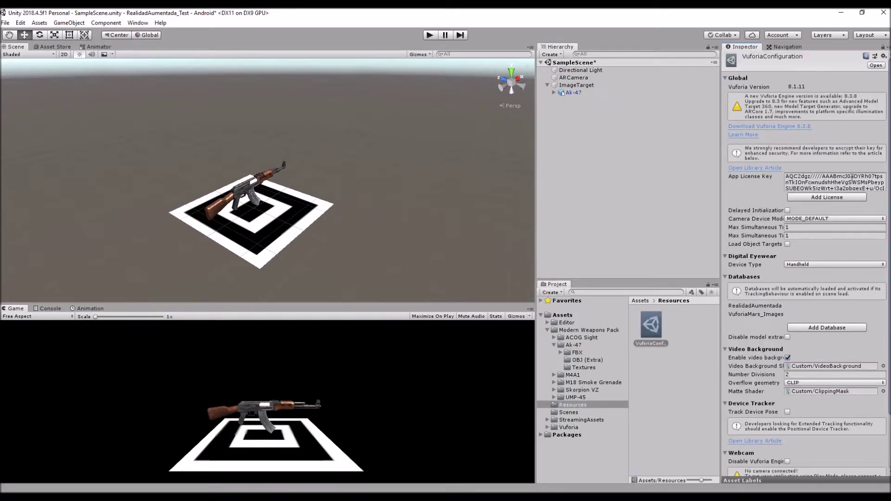
{"action": "scroll", "coordinate": [787, 392], "scroll_direction": "down", "scroll_amount": 2}
{"action": "scroll", "coordinate": [788, 391], "scroll_direction": "down", "scroll_amount": 2}
{"action": "scroll", "coordinate": [752, 337], "scroll_direction": "up", "scroll_amount": 4}
{"action": "left_click", "coordinate": [577, 79]}
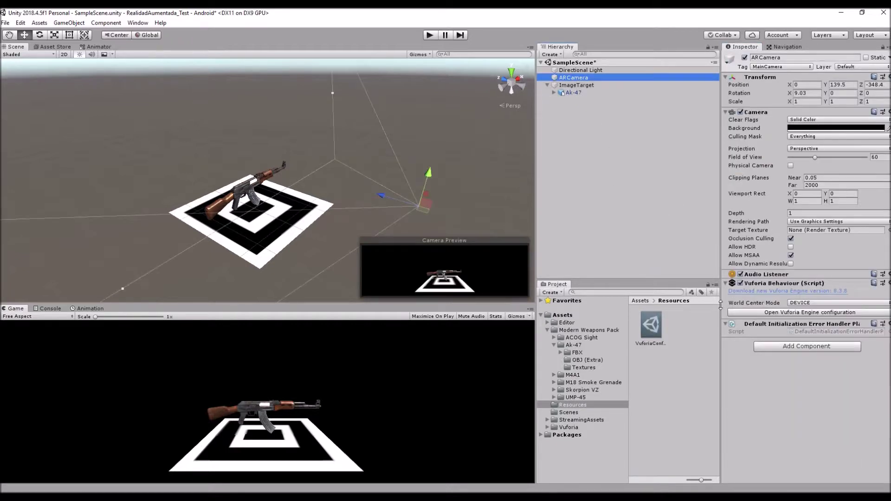
{"action": "left_click", "coordinate": [792, 311]}
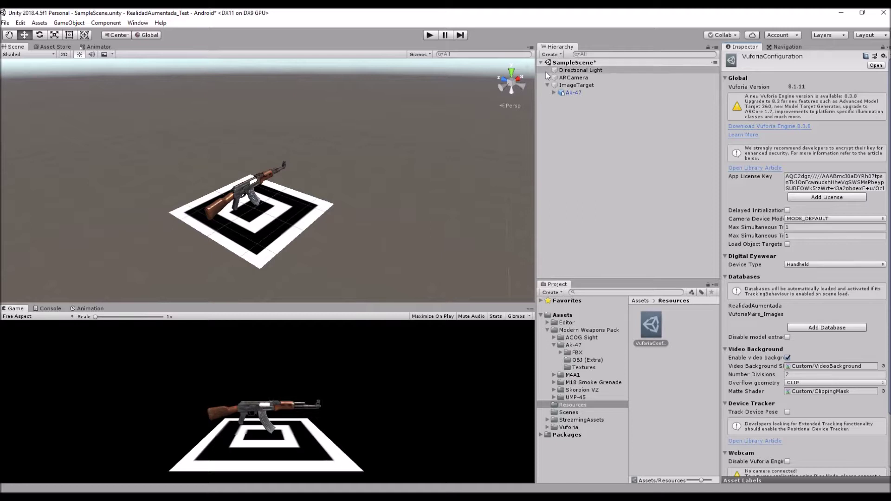
{"action": "left_click", "coordinate": [574, 85]}
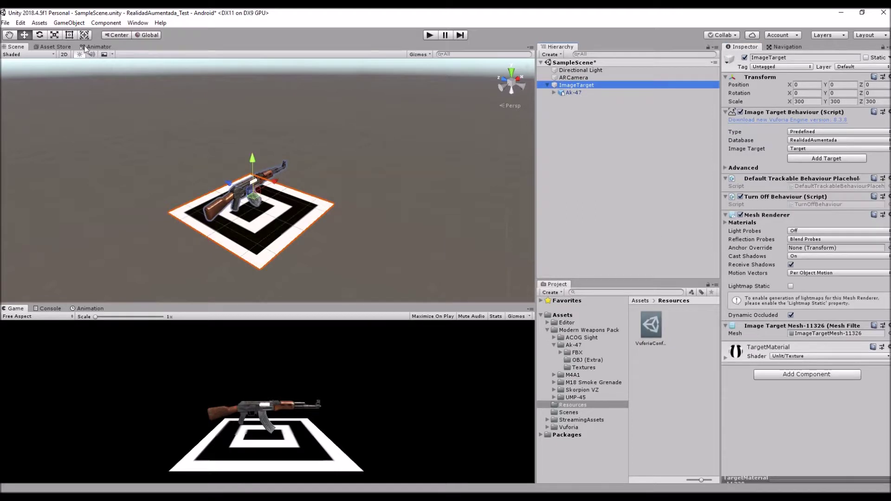
{"action": "left_click", "coordinate": [6, 23]}
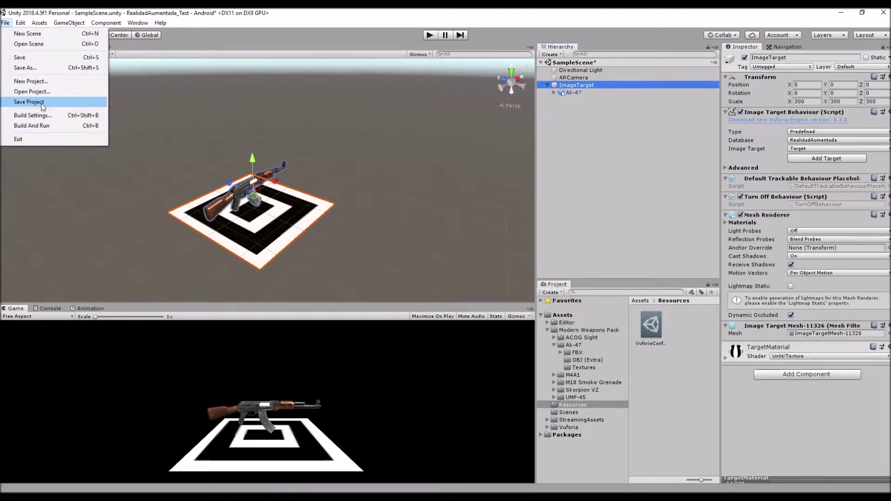
{"action": "left_click", "coordinate": [29, 116]}
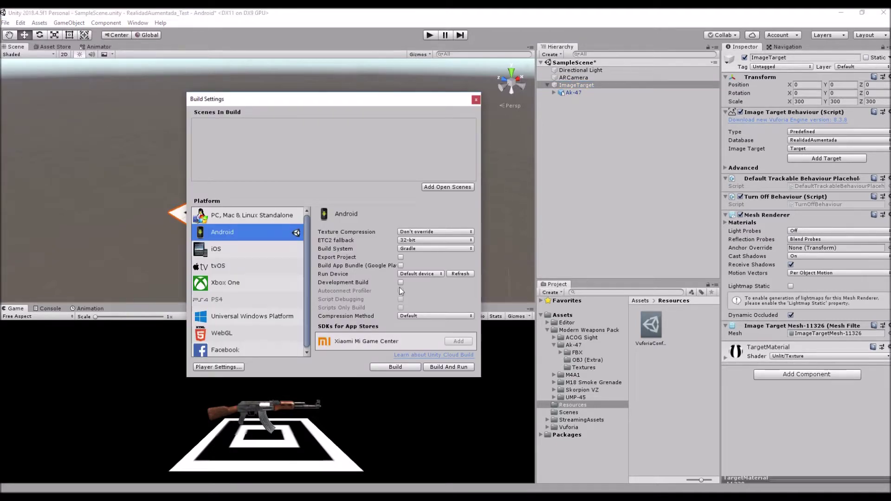
Replace the company name in the Android Player Settings
{"action": "left_click", "coordinate": [234, 369]}
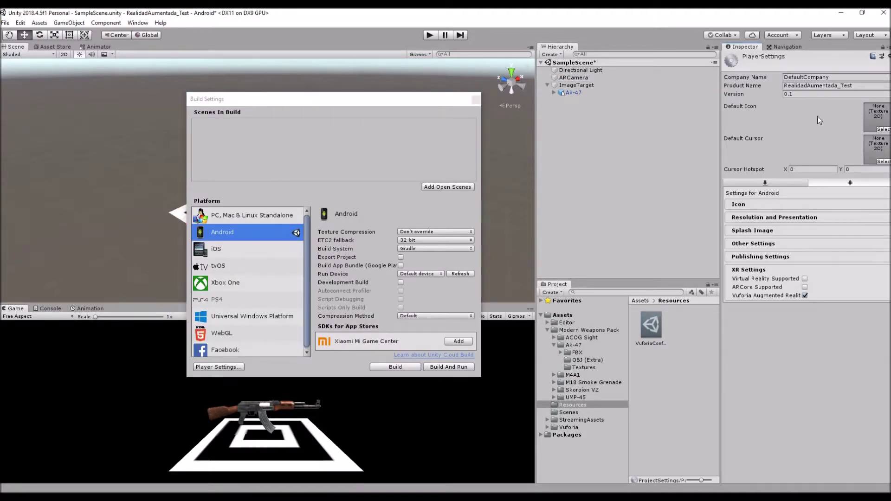
{"action": "left_click", "coordinate": [822, 77]}
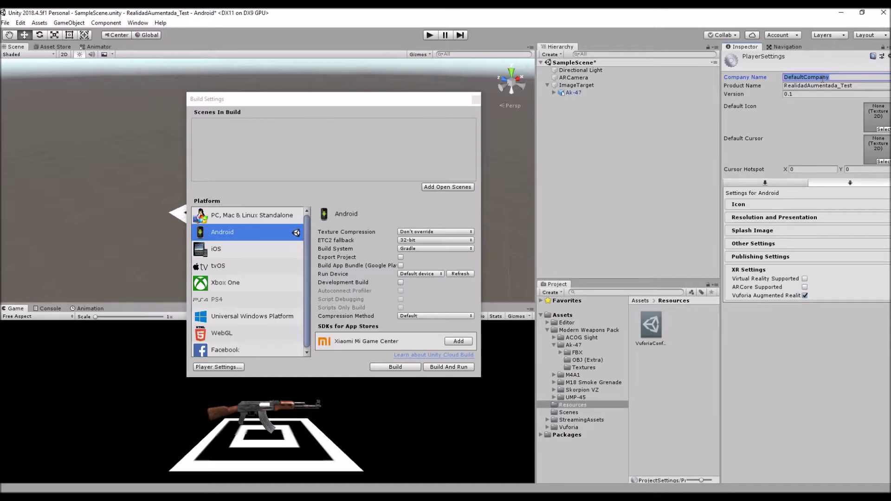
{"action": "type", "text": "M"}
{"action": "type", "text": "Chavo"}
{"action": "type", "text": "Del8"}
Restrict the orientation to landscape by disallowing Portrait and Portrait Upside Down
{"action": "left_click", "coordinate": [765, 218]}
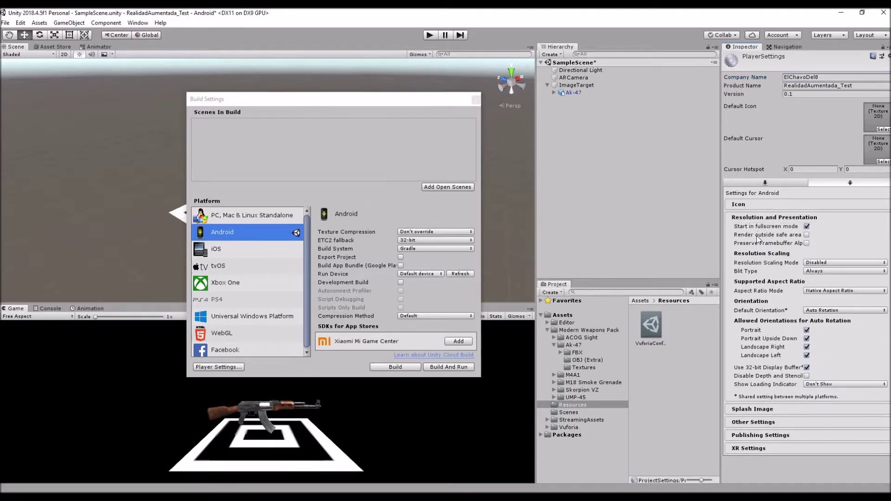
{"action": "left_click", "coordinate": [807, 330]}
{"action": "left_click", "coordinate": [807, 339]}
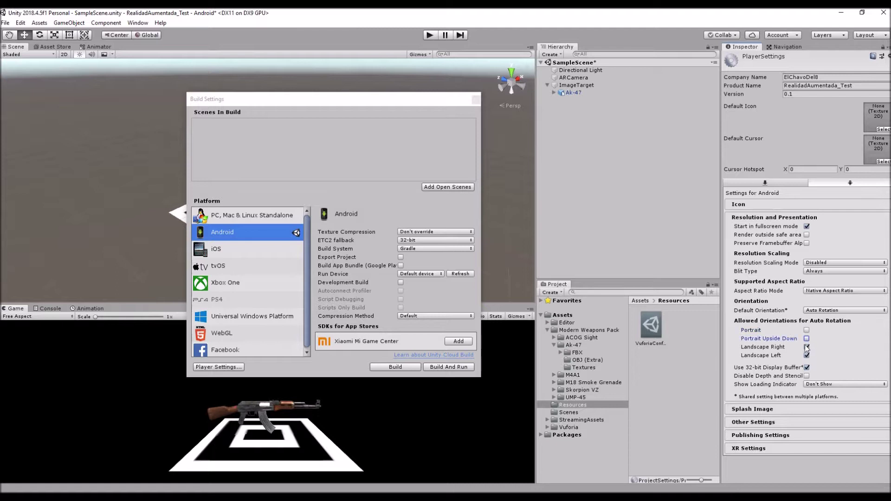
Change the package name to use the new company identifier and end in RealidadAumentada
{"action": "left_click", "coordinate": [762, 422]}
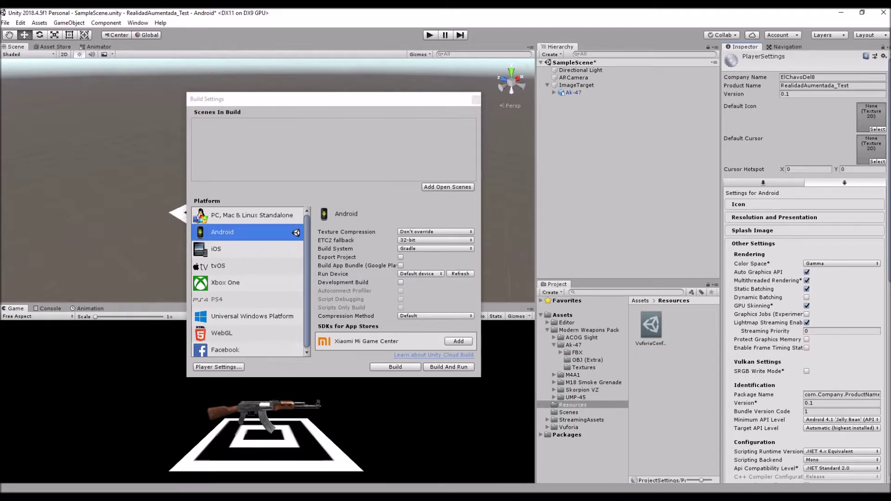
{"action": "scroll", "coordinate": [888, 264], "scroll_direction": "down", "scroll_amount": 5}
{"action": "left_click", "coordinate": [843, 300]}
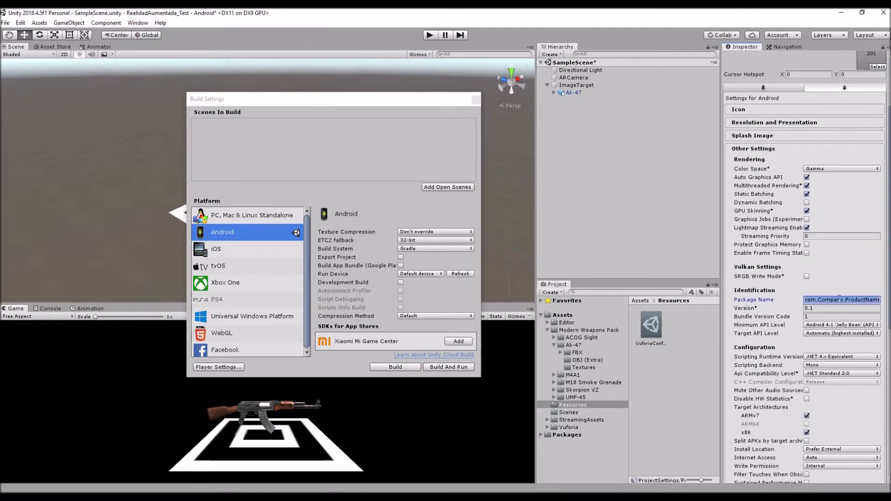
{"action": "double_click", "coordinate": [821, 301]}
{"action": "type", "text": "ElCasa"}
{"action": "type", "text": "voDel"}
{"action": "type", "text": "8"}
{"action": "key", "text": "BackSpace"}
{"action": "key", "text": "BackSpace"}
{"action": "key", "text": "BackSpace"}
{"action": "key", "text": "BackSpace"}
{"action": "key", "text": "BackSpace"}
{"action": "key", "text": "BackSpace"}
{"action": "key", "text": "BackSpace"}
{"action": "key", "text": "BackSpace"}
{"action": "key", "text": "BackSpace"}
{"action": "type", "text": "RealidadAumentas"}
{"action": "key", "text": "BackSpace"}
{"action": "type", "text": "da"}
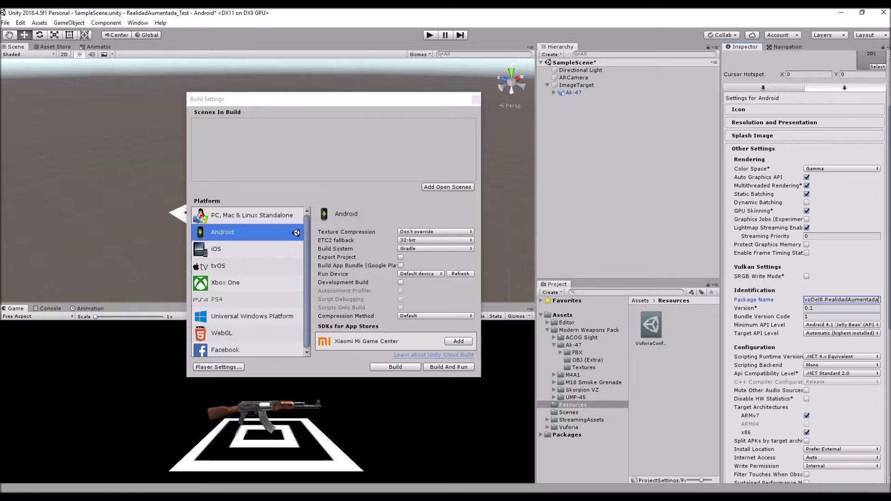
Set the app version to 1
{"action": "scroll", "coordinate": [805, 279], "scroll_direction": "down", "scroll_amount": 1}
{"action": "scroll", "coordinate": [805, 279], "scroll_direction": "down", "scroll_amount": 1}
{"action": "scroll", "coordinate": [805, 279], "scroll_direction": "down", "scroll_amount": 1}
{"action": "scroll", "coordinate": [805, 278], "scroll_direction": "down", "scroll_amount": 1}
{"action": "scroll", "coordinate": [805, 278], "scroll_direction": "down", "scroll_amount": 1}
{"action": "scroll", "coordinate": [805, 279], "scroll_direction": "down", "scroll_amount": 1}
{"action": "scroll", "coordinate": [805, 279], "scroll_direction": "down", "scroll_amount": 1}
{"action": "scroll", "coordinate": [833, 176], "scroll_direction": "down", "scroll_amount": 2}
{"action": "scroll", "coordinate": [833, 177], "scroll_direction": "down", "scroll_amount": 1}
{"action": "left_click", "coordinate": [822, 197]}
{"action": "type", "text": "1"}
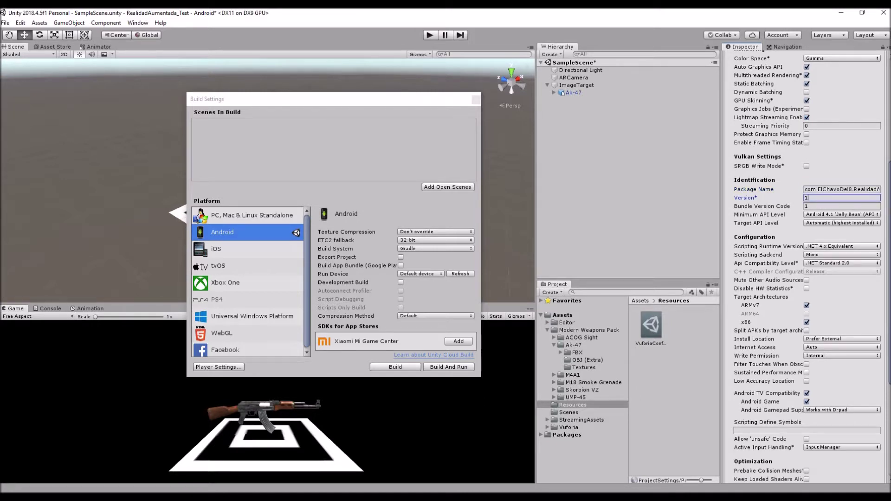
Turn off Android TV Compatibility
{"action": "scroll", "coordinate": [808, 267], "scroll_direction": "down", "scroll_amount": 3}
{"action": "scroll", "coordinate": [808, 267], "scroll_direction": "down", "scroll_amount": 2}
{"action": "scroll", "coordinate": [807, 279], "scroll_direction": "down", "scroll_amount": 1}
{"action": "scroll", "coordinate": [807, 279], "scroll_direction": "down", "scroll_amount": 1}
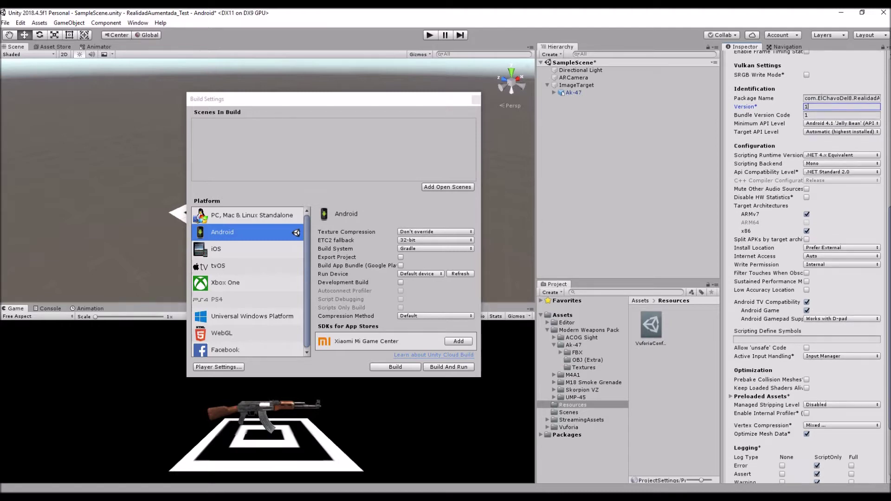
{"action": "left_click", "coordinate": [807, 303]}
{"action": "scroll", "coordinate": [888, 277], "scroll_direction": "down", "scroll_amount": 2}
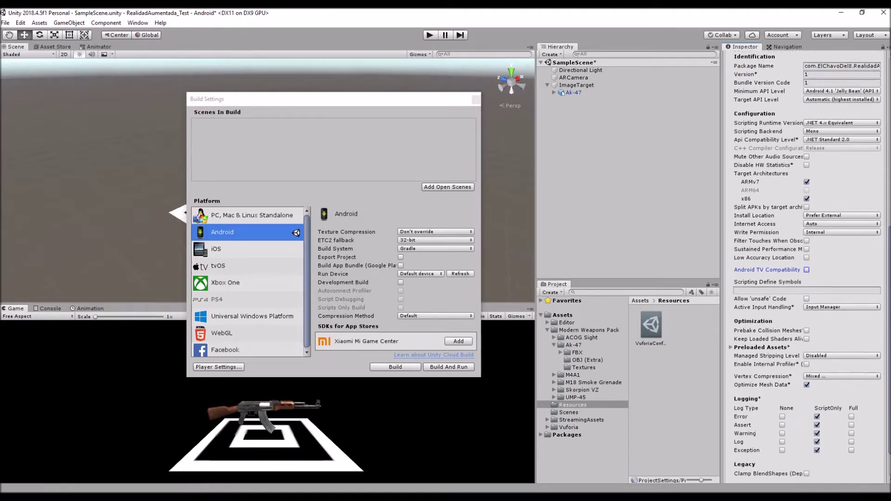
{"action": "scroll", "coordinate": [806, 267], "scroll_direction": "up", "scroll_amount": 5}
{"action": "scroll", "coordinate": [806, 267], "scroll_direction": "up", "scroll_amount": 8}
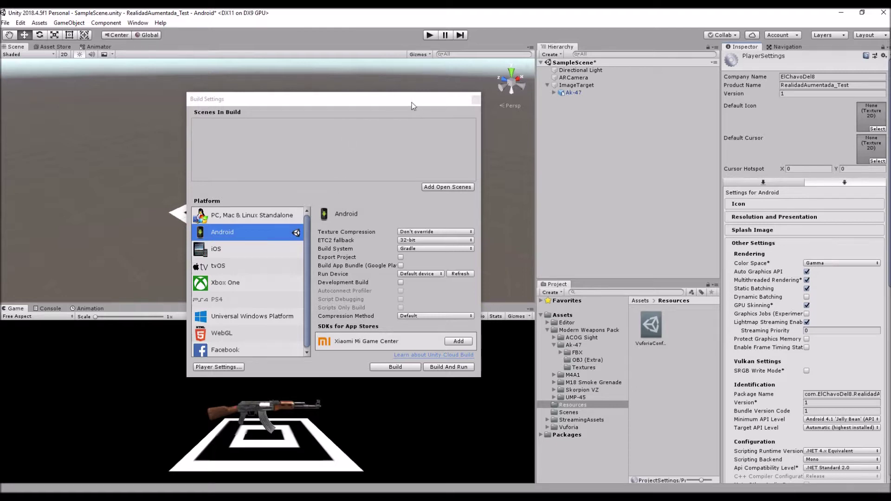
{"action": "left_click", "coordinate": [4, 23]}
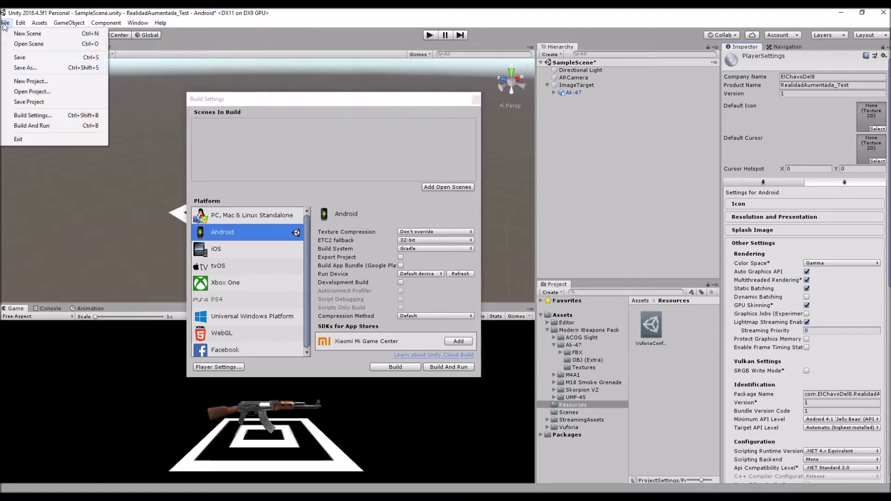
Open the External Tools preferences, launch Android Studio, and visit the Android SDK download page
{"action": "mouse_move", "coordinate": [21, 24]}
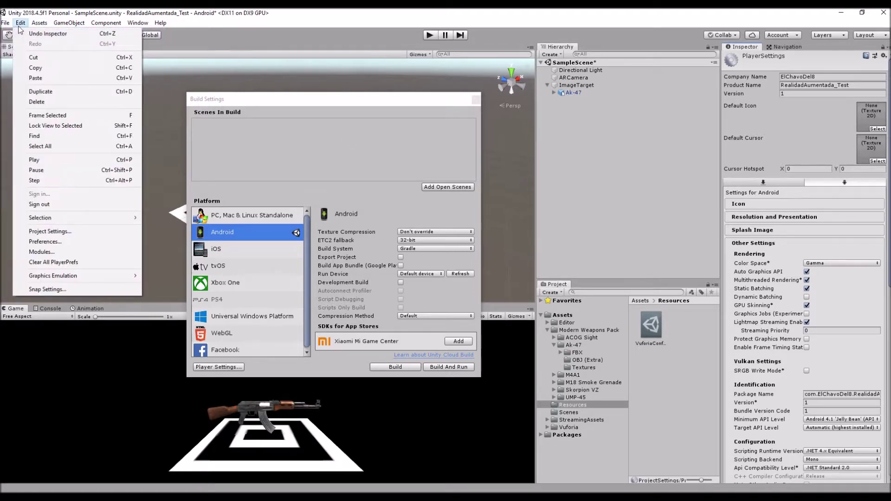
{"action": "left_click", "coordinate": [56, 241]}
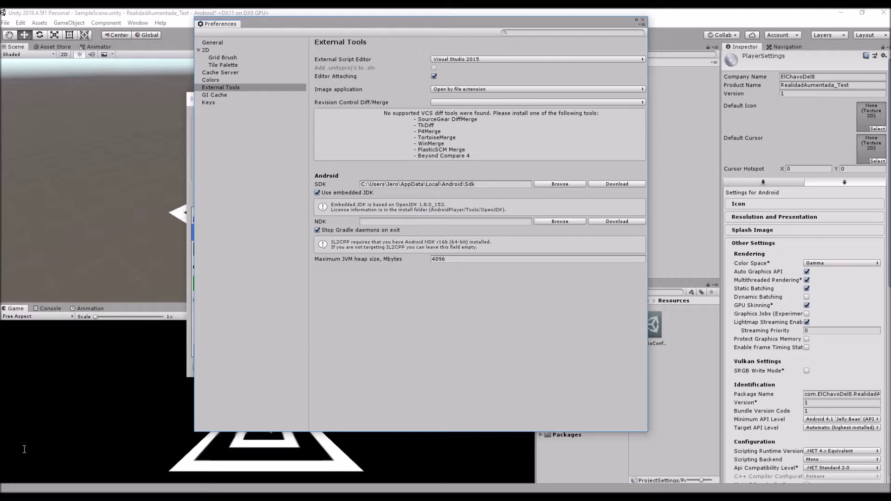
{"action": "key", "text": "super"}
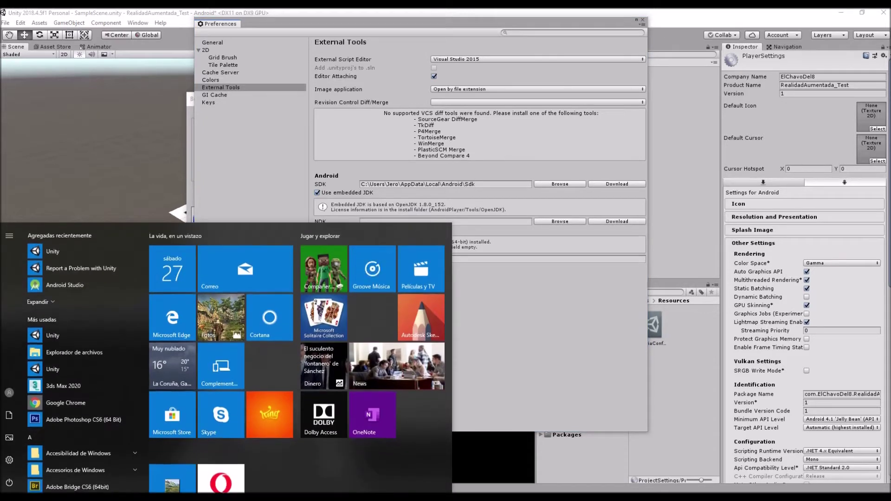
{"action": "left_click", "coordinate": [75, 286]}
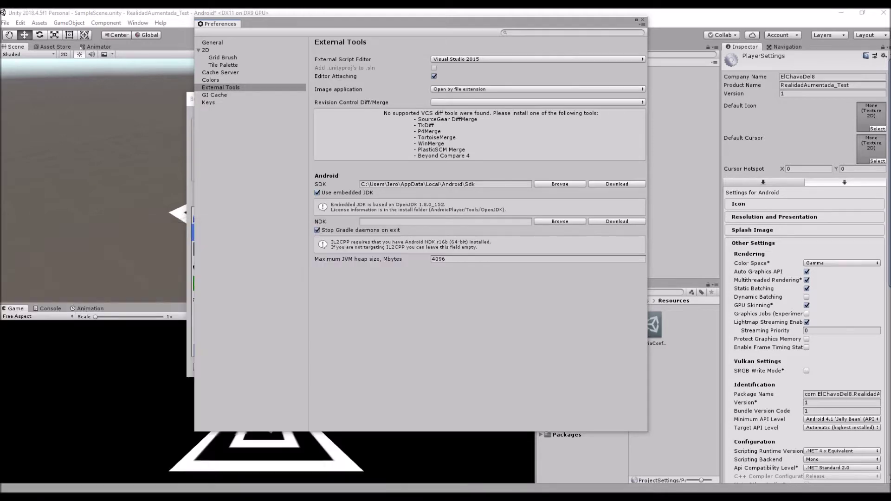
{"action": "left_click", "coordinate": [618, 184]}
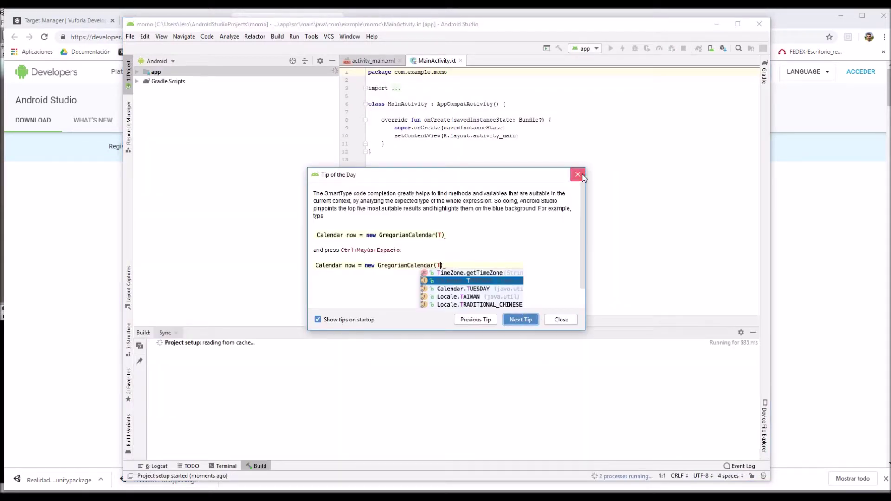
Close the download page, open Android Studio's SDK Manager, and select the full SDK Location path
{"action": "left_click", "coordinate": [578, 174]}
{"action": "left_click", "coordinate": [718, 24]}
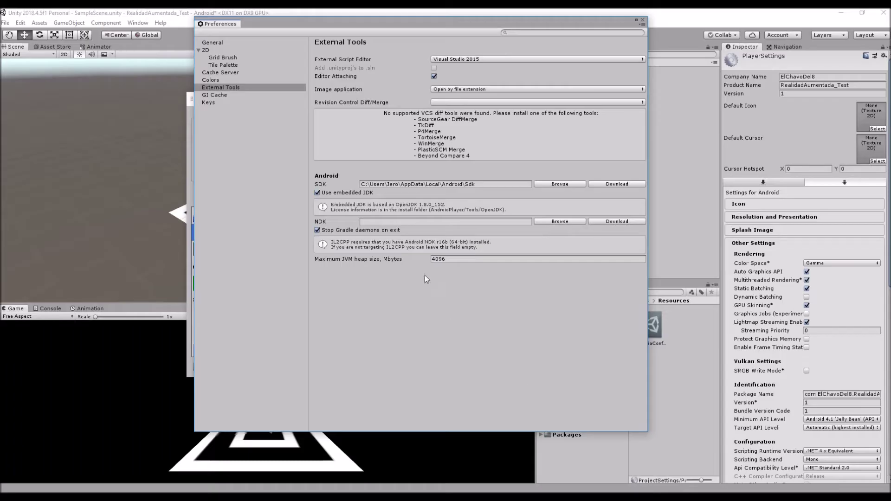
{"action": "left_click", "coordinate": [601, 186]}
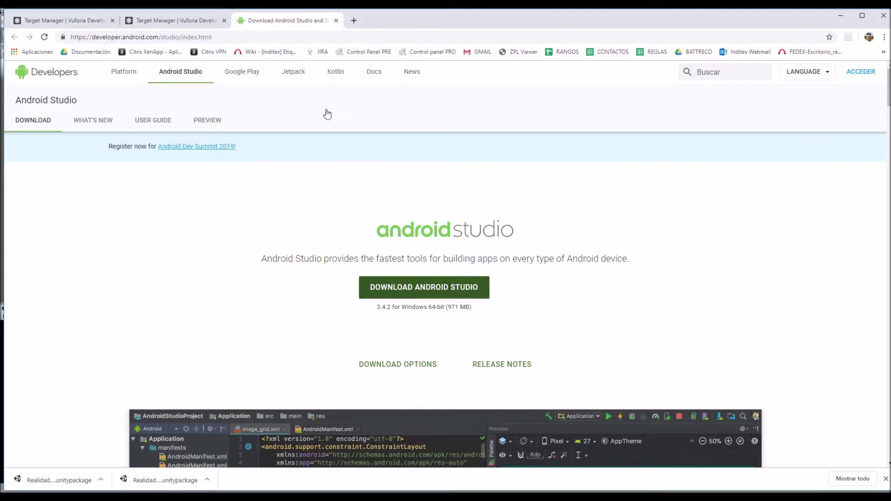
{"action": "left_click", "coordinate": [336, 20]}
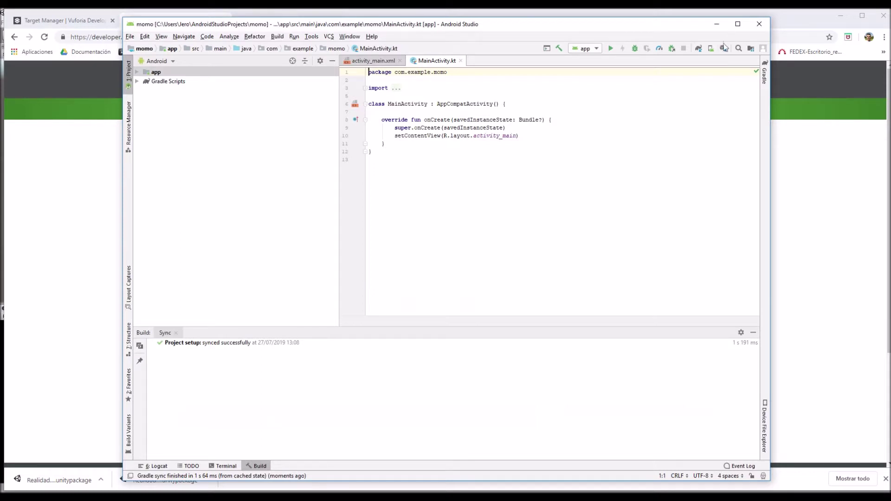
{"action": "left_click", "coordinate": [723, 49]}
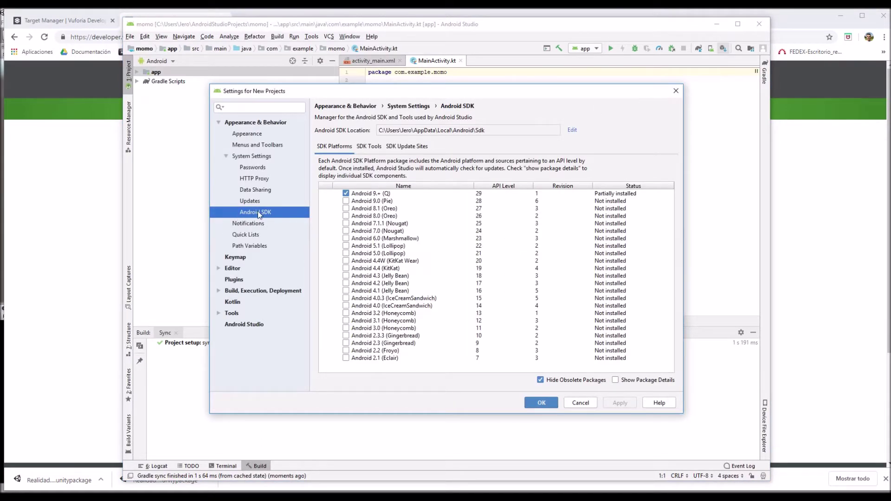
{"action": "left_click", "coordinate": [428, 133]}
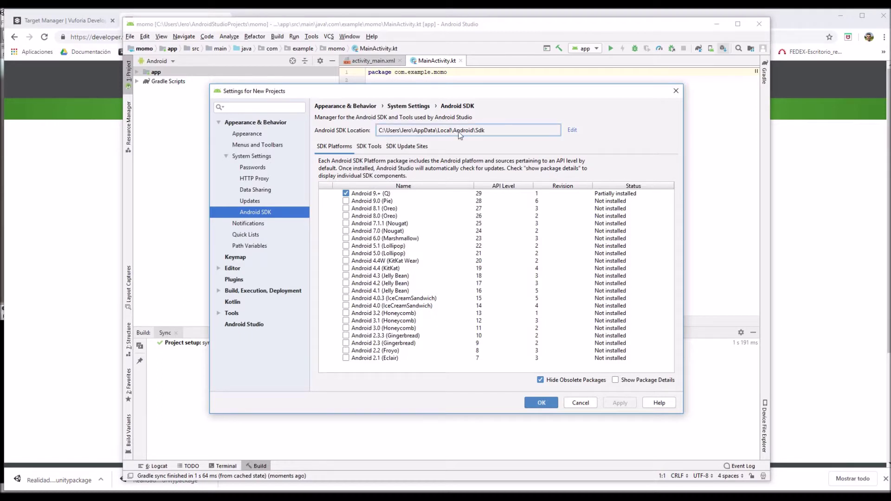
{"action": "left_click_drag", "start_coordinate": [486, 130], "coordinate": [392, 132]}
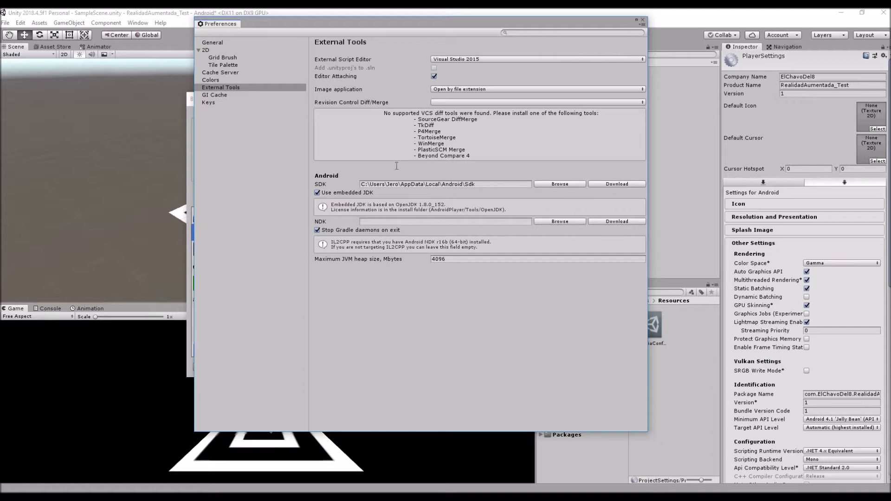
Add the open SampleScene to the build and build RealidadAumentada.apk into the project folder
{"action": "left_click", "coordinate": [642, 20]}
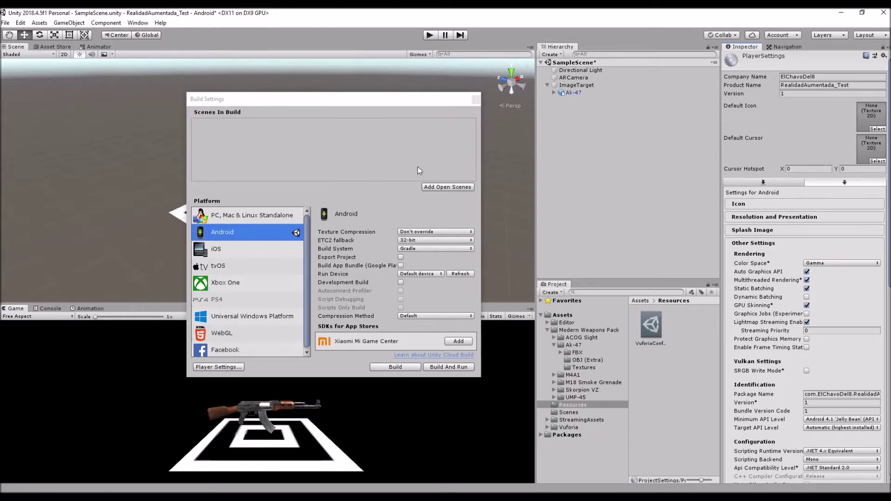
{"action": "left_click", "coordinate": [438, 187]}
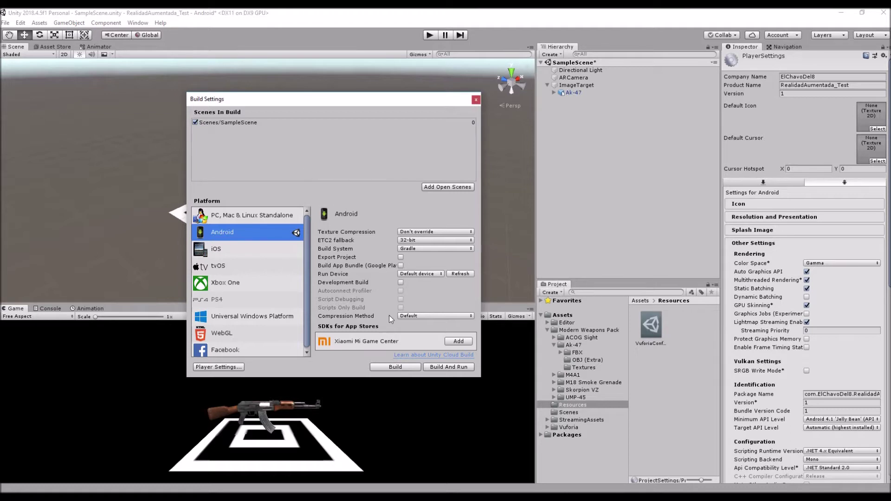
{"action": "left_click", "coordinate": [395, 367]}
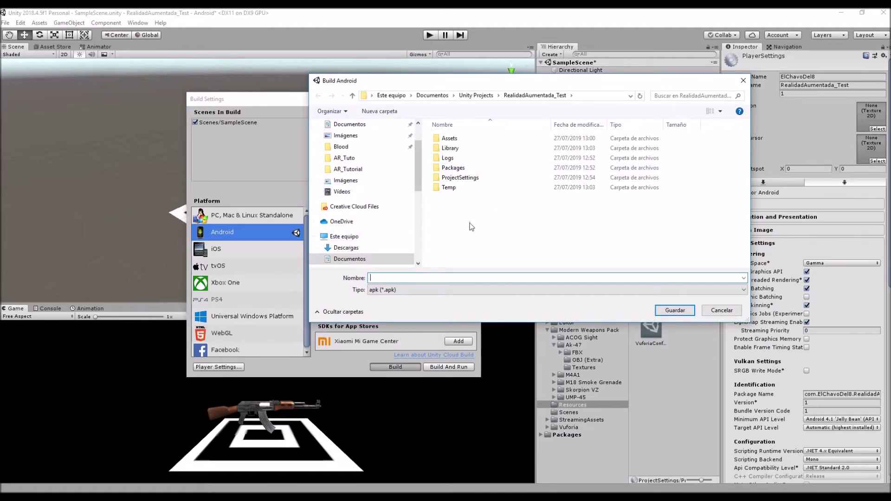
{"action": "type", "text": "REa"}
{"action": "key", "text": "BackSpace"}
{"action": "type", "text": "al"}
{"action": "key", "text": "BackSpace"}
{"action": "key", "text": "BackSpace"}
{"action": "key", "text": "BackSpace"}
{"action": "type", "text": "ealidad "}
{"action": "type", "text": "Aumentada"}
{"action": "left_click", "coordinate": [675, 309]}
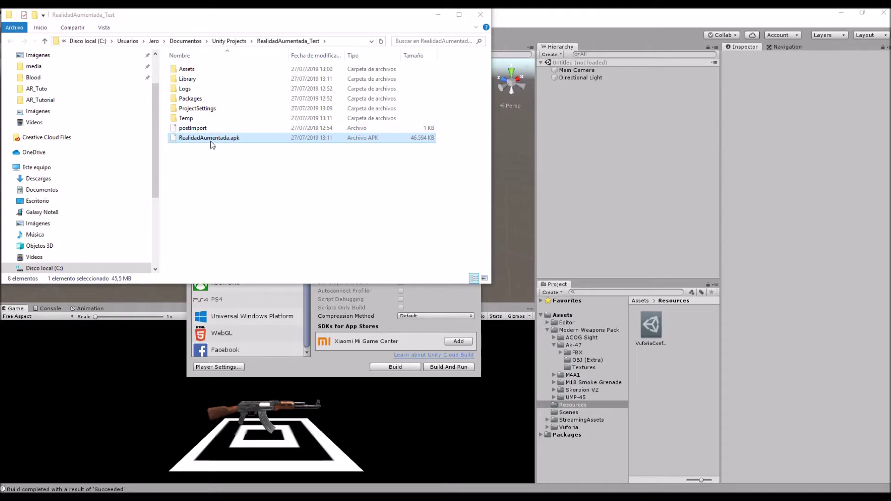
Close the Build Settings window and bring the project folder's Explorer window forward
{"action": "left_click", "coordinate": [344, 369]}
{"action": "left_click", "coordinate": [475, 96]}
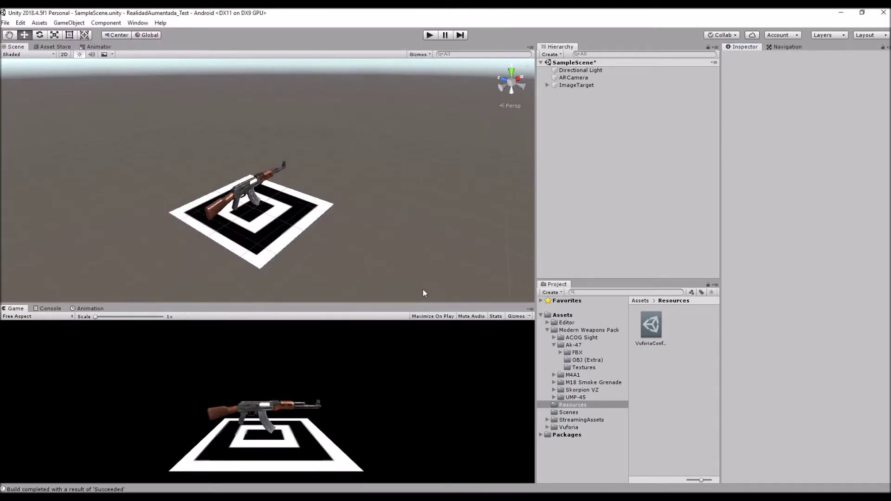
{"action": "left_click", "coordinate": [655, 498]}
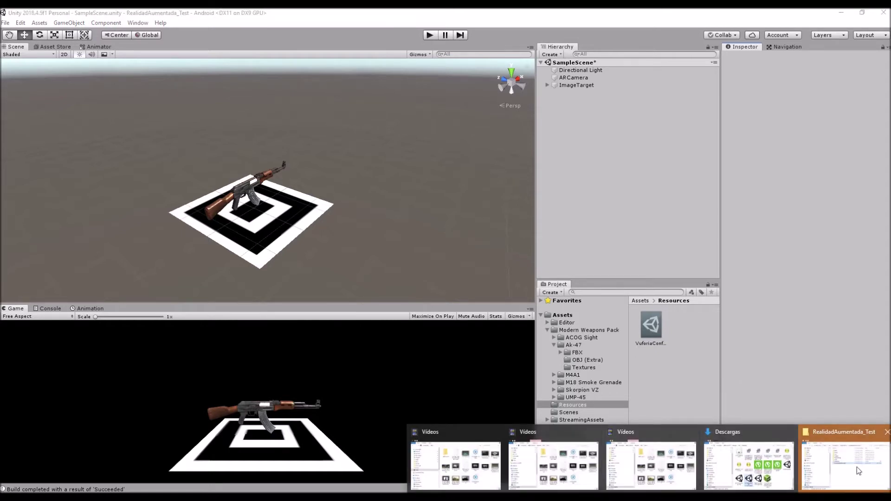
{"action": "left_click", "coordinate": [818, 462]}
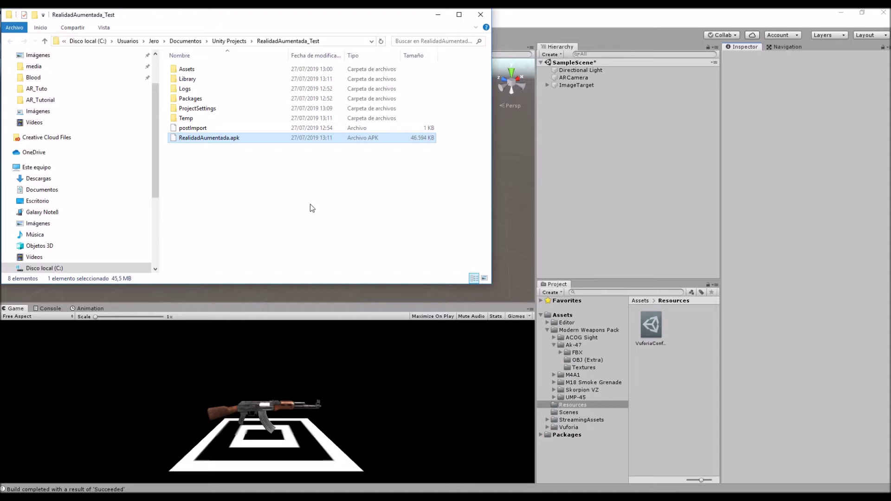
Browse to the Games folder on the Galaxy Note8's Card storage
{"action": "left_click", "coordinate": [61, 212]}
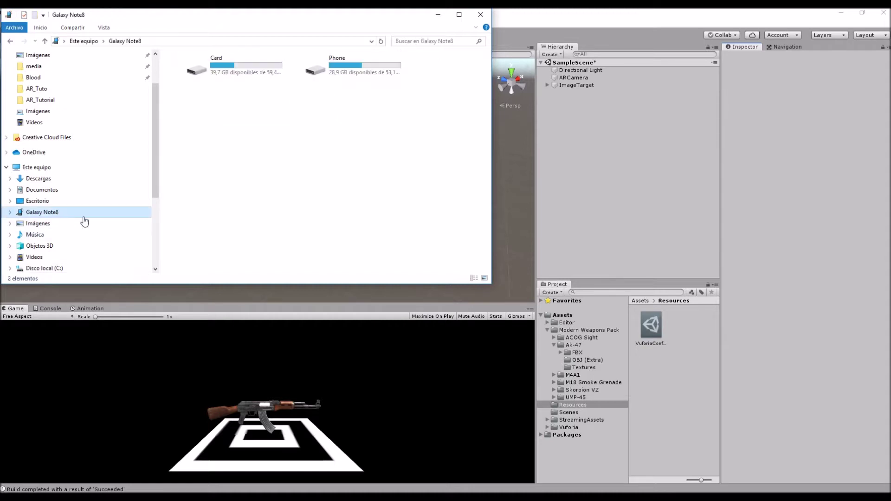
{"action": "double_click", "coordinate": [246, 74]}
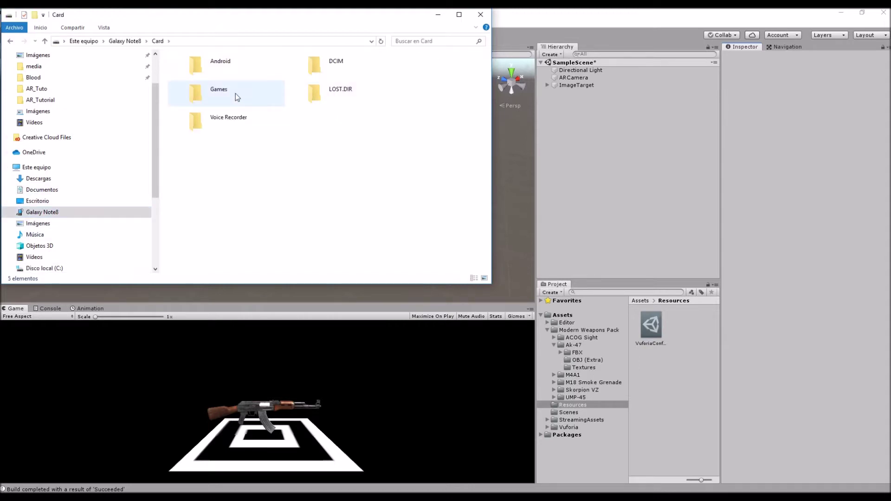
{"action": "double_click", "coordinate": [220, 95]}
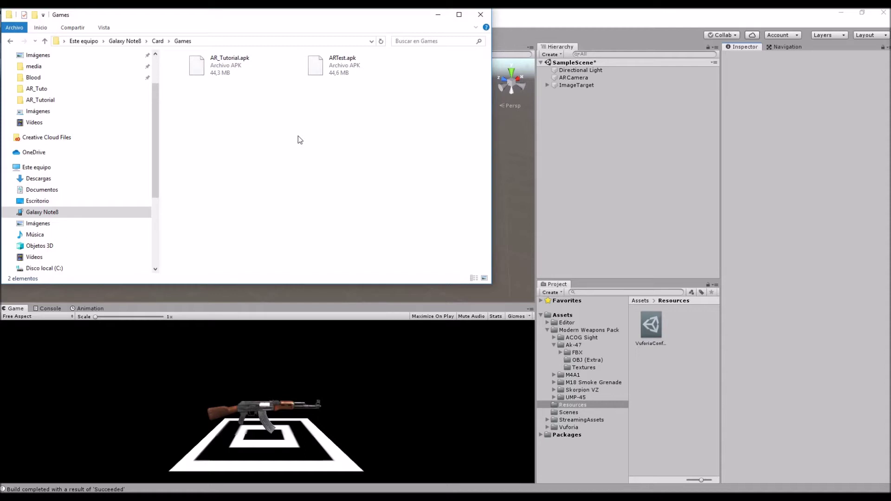
{"action": "right_click", "coordinate": [270, 148]}
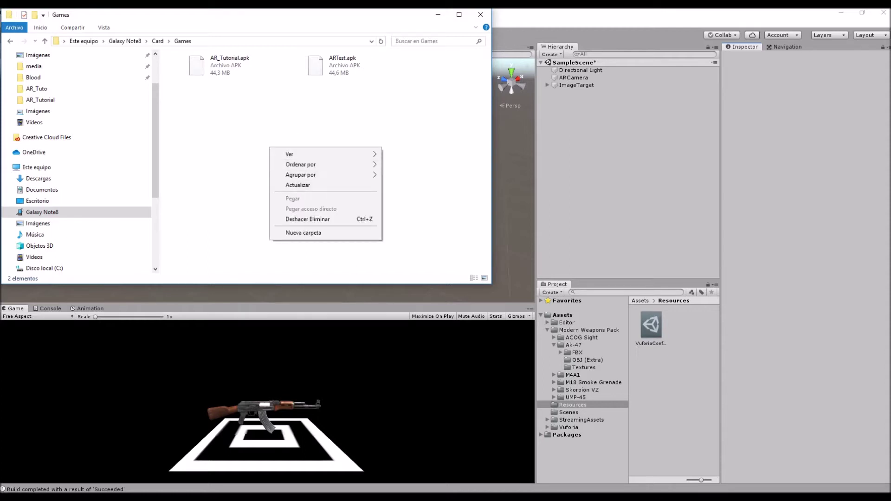
{"action": "left_click", "coordinate": [822, 455]}
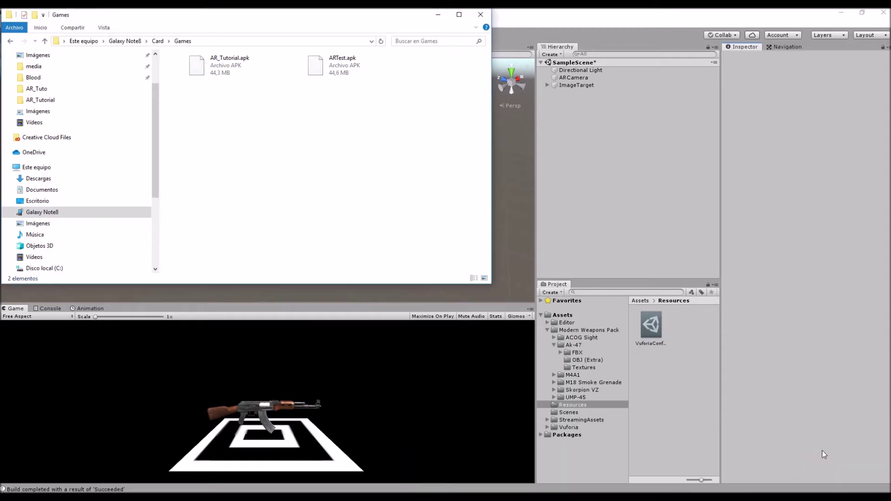
Close the extra Descargas and Vídeos windows and go back to the project folder
{"action": "mouse_move", "coordinate": [650, 497]}
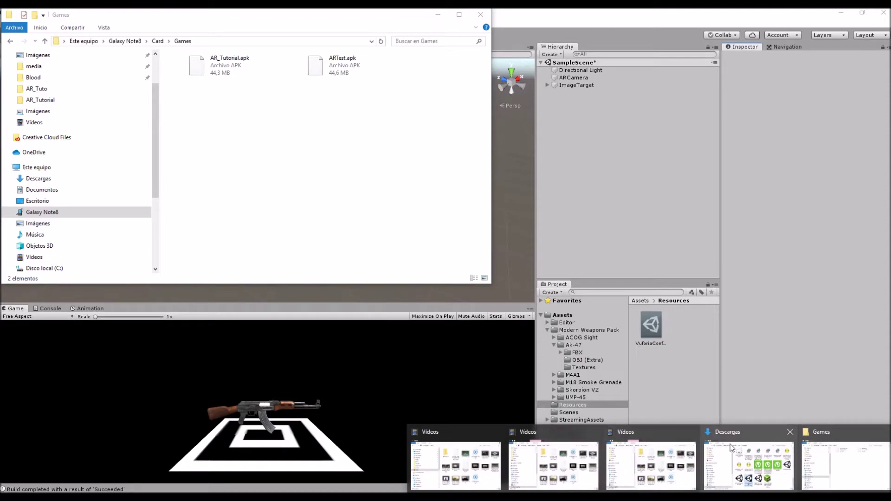
{"action": "left_click", "coordinate": [790, 432]}
{"action": "left_click", "coordinate": [546, 432]}
{"action": "left_click", "coordinate": [595, 432]}
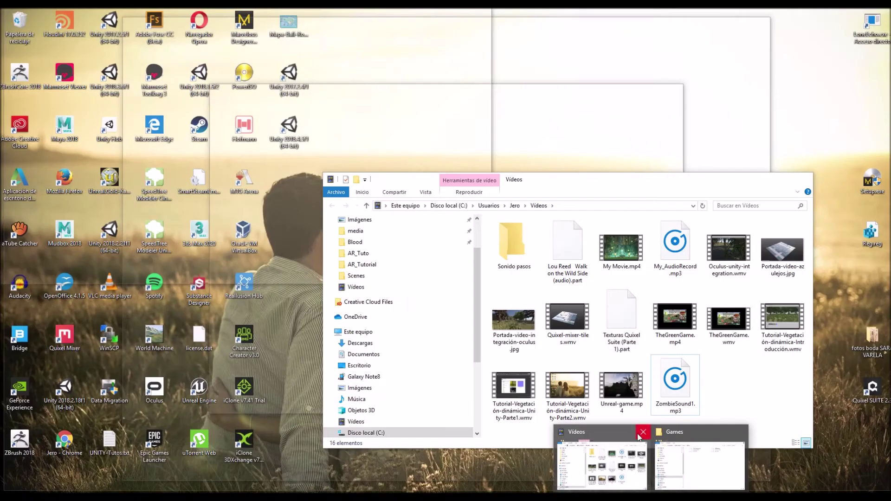
{"action": "left_click", "coordinate": [641, 432]}
{"action": "left_click", "coordinate": [9, 43]}
{"action": "left_click", "coordinate": [8, 44]}
{"action": "left_click", "coordinate": [9, 43]}
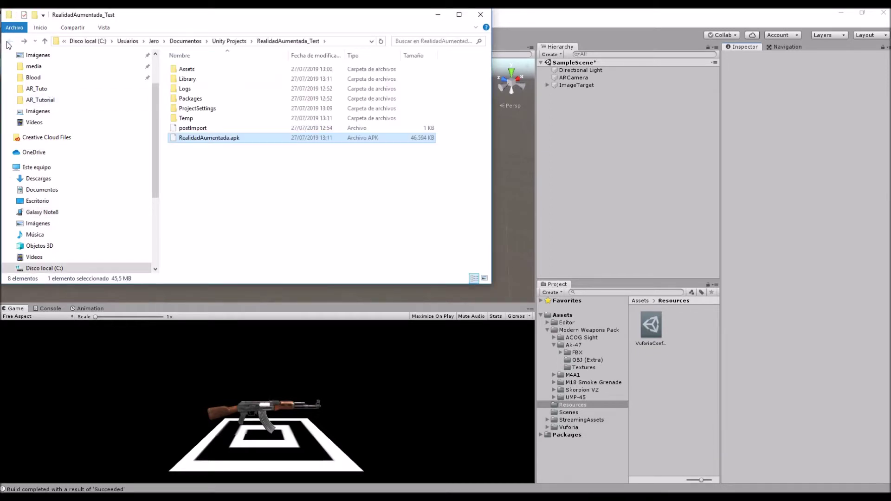
Copy RealidadAumentada.apk and paste it into the Galaxy Note8's Card\Games folder
{"action": "right_click", "coordinate": [242, 139]}
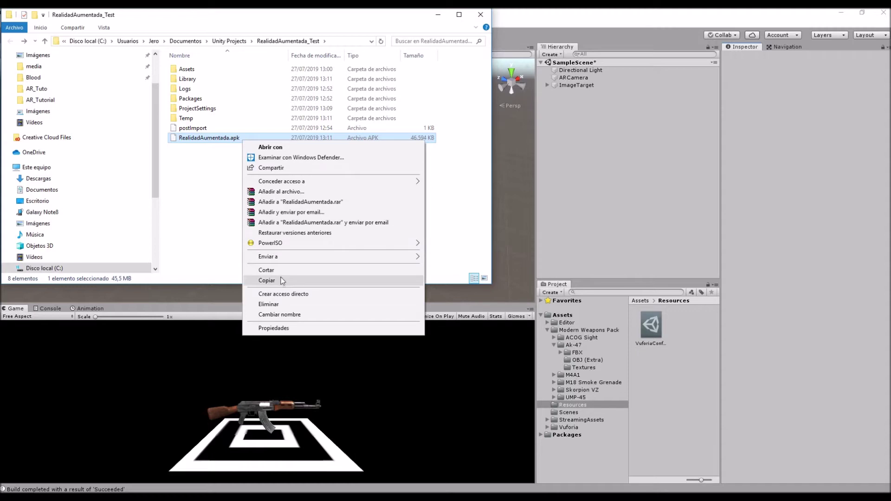
{"action": "left_click", "coordinate": [282, 280]}
{"action": "left_click", "coordinate": [25, 42]}
{"action": "left_click", "coordinate": [25, 42]}
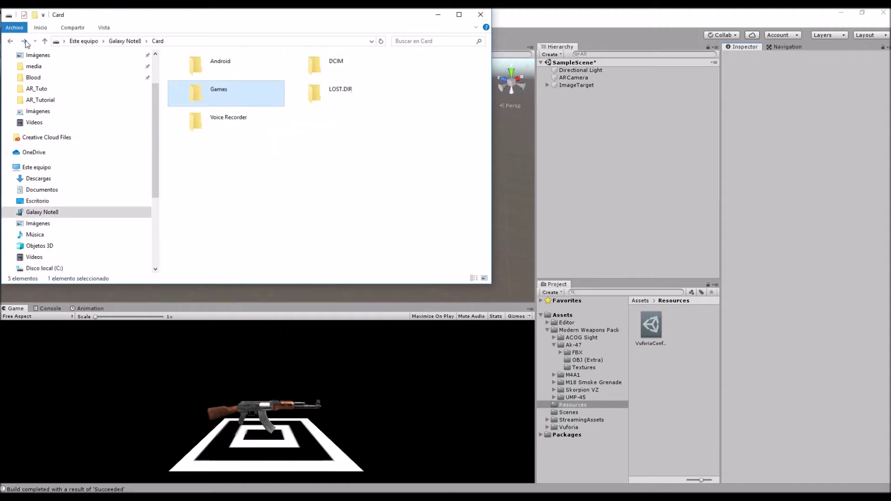
{"action": "left_click", "coordinate": [26, 42]}
{"action": "right_click", "coordinate": [265, 137]}
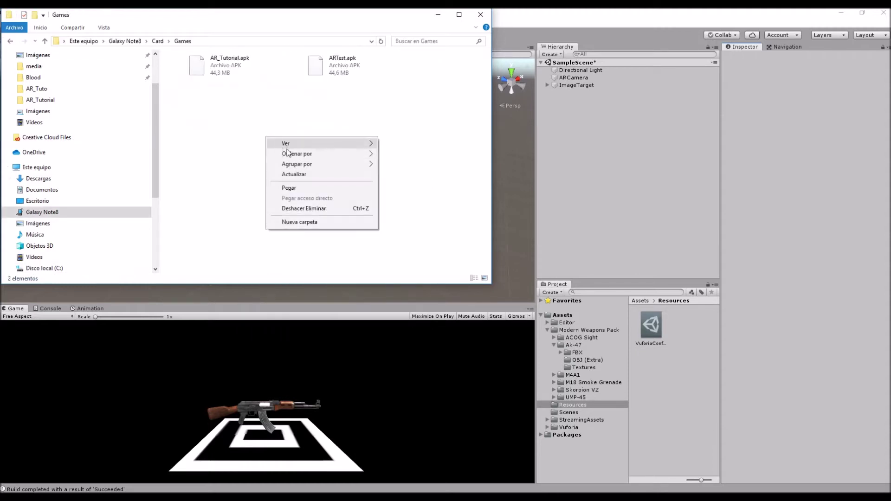
{"action": "left_click", "coordinate": [303, 189]}
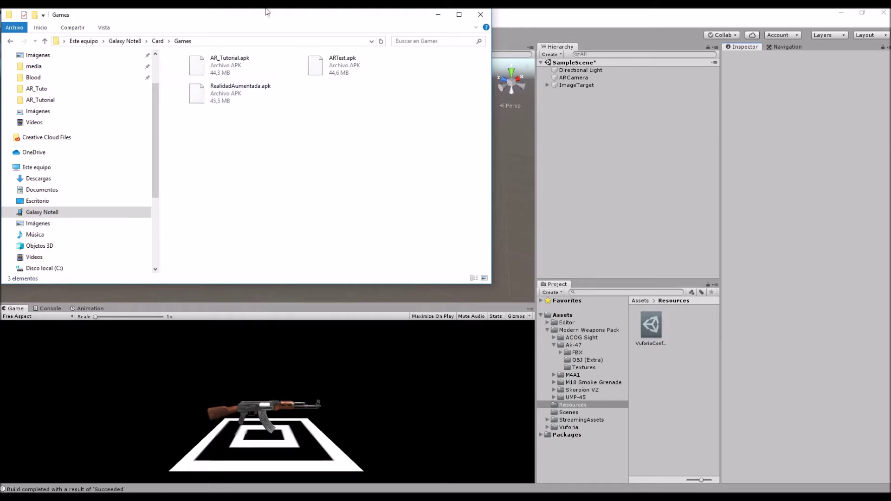
{"action": "mouse_move", "coordinate": [268, 14]}
{"action": "left_mouse_down"}
{"action": "mouse_move", "coordinate": [372, 66]}
{"action": "mouse_move", "coordinate": [394, 104]}
{"action": "left_mouse_up"}
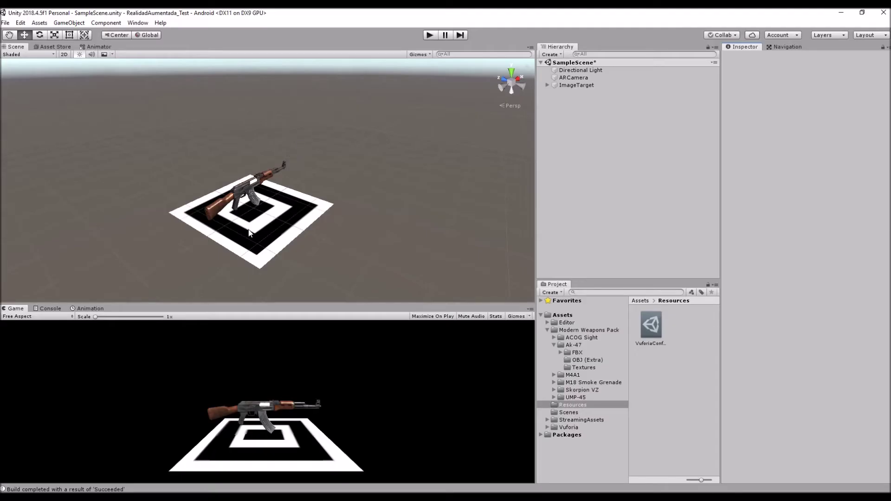
{"action": "mouse_move", "coordinate": [248, 228]}
{"action": "left_mouse_down", "text": "alt"}
{"action": "mouse_move", "coordinate": [283, 219]}
{"action": "mouse_move", "coordinate": [301, 251]}
{"action": "left_mouse_up", "text": "alt"}
{"action": "scroll", "coordinate": [308, 211], "scroll_direction": "up", "scroll_amount": 2}
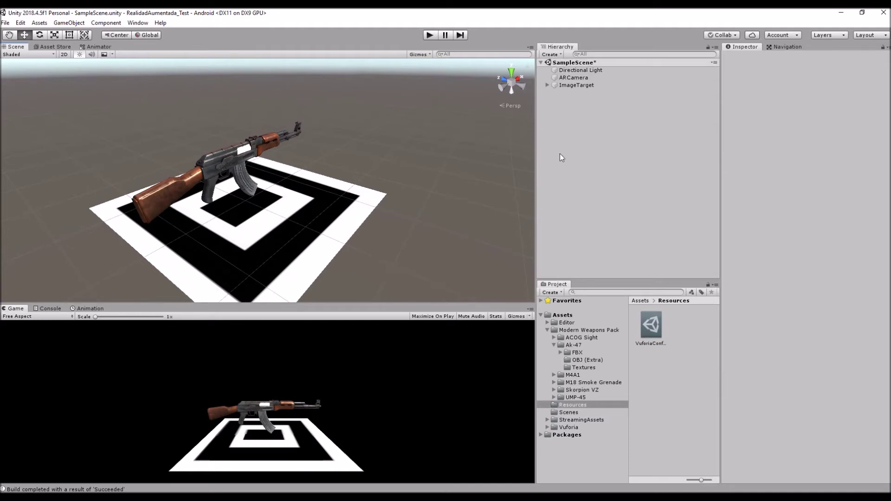
{"action": "left_click", "coordinate": [547, 86]}
{"action": "left_click", "coordinate": [548, 85]}
{"action": "middle_click_drag", "start_coordinate": [297, 232], "coordinate": [325, 222]}
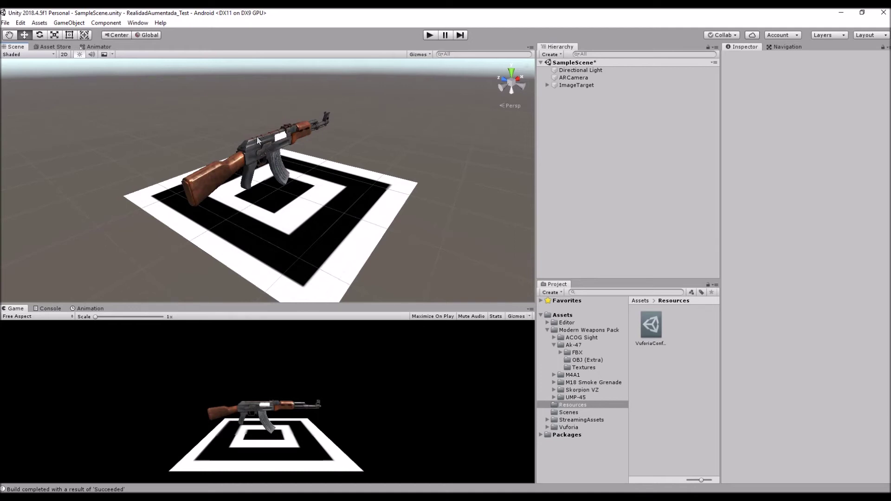
{"action": "middle_click_drag", "start_coordinate": [387, 200], "coordinate": [405, 198]}
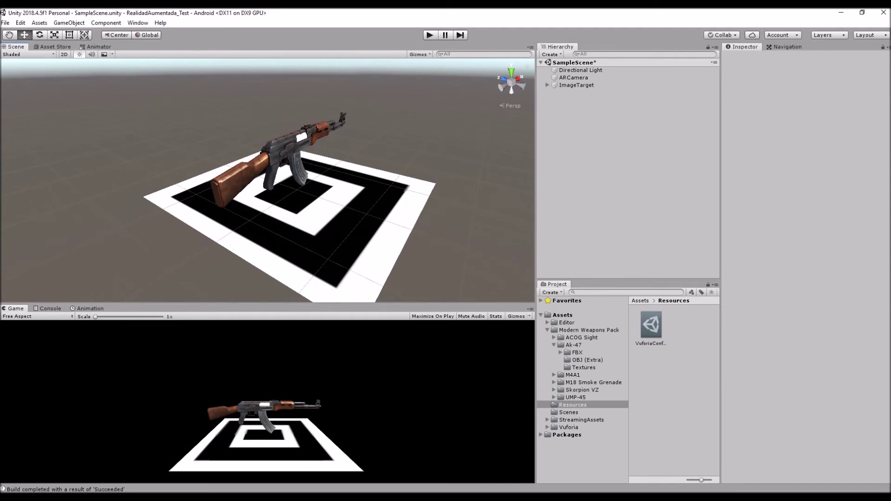
{"action": "mouse_move", "coordinate": [732, 488]}
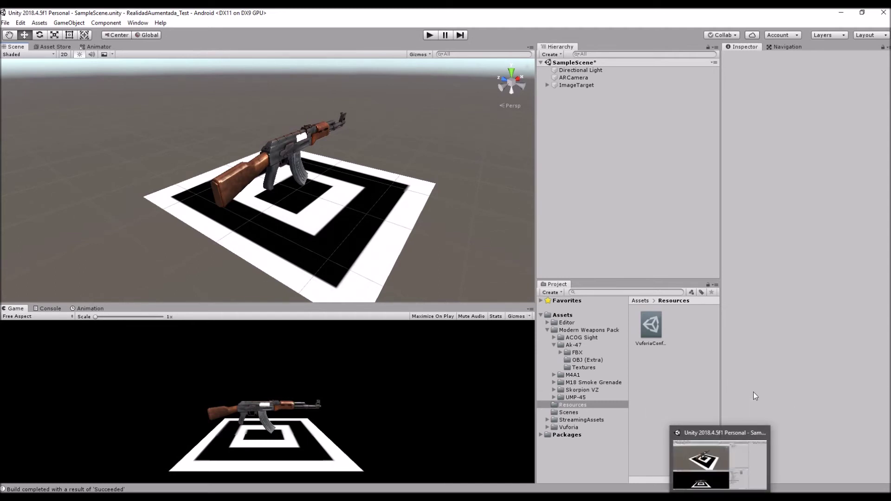